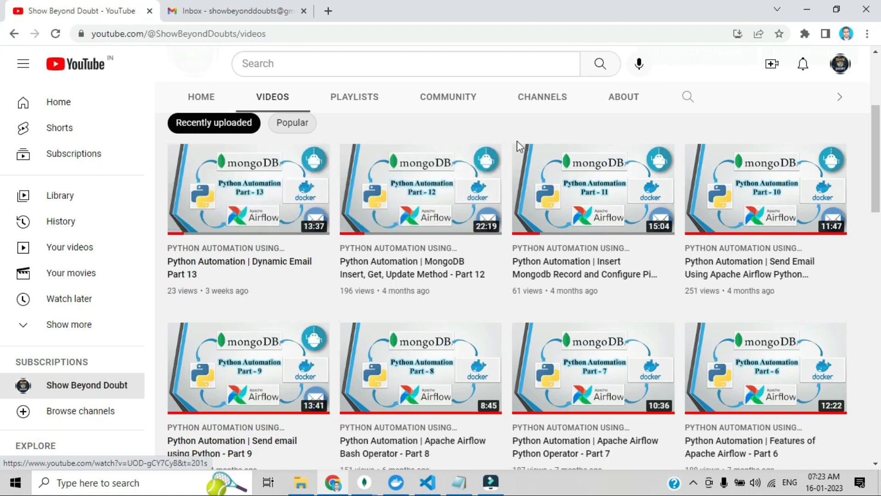
# - Scroll the YouTube channel videos page to the top and open a new blank browser tab
pyautogui.scroll(2, 610, 124)
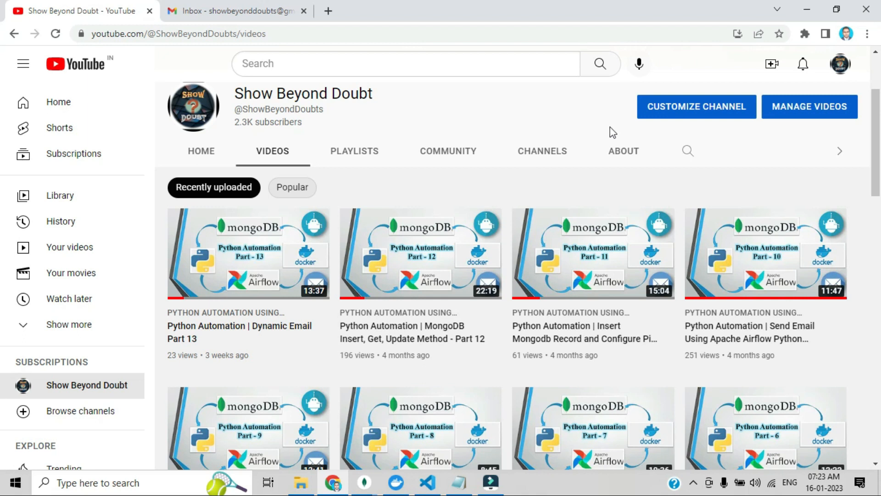
pyautogui.click(332, 10)
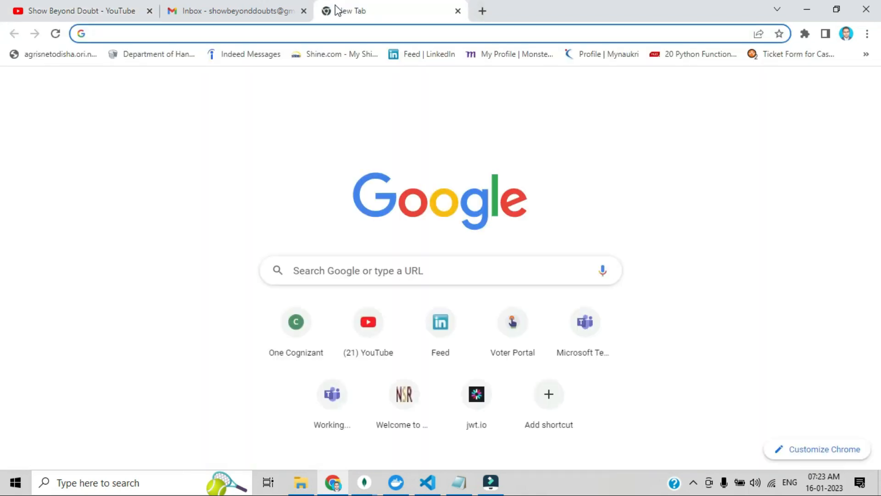
# - Search Google for 'mongodb cloud' and open the MongoDB Atlas sign-up result
pyautogui.write('mongodb cloud')
pyautogui.press('Return')
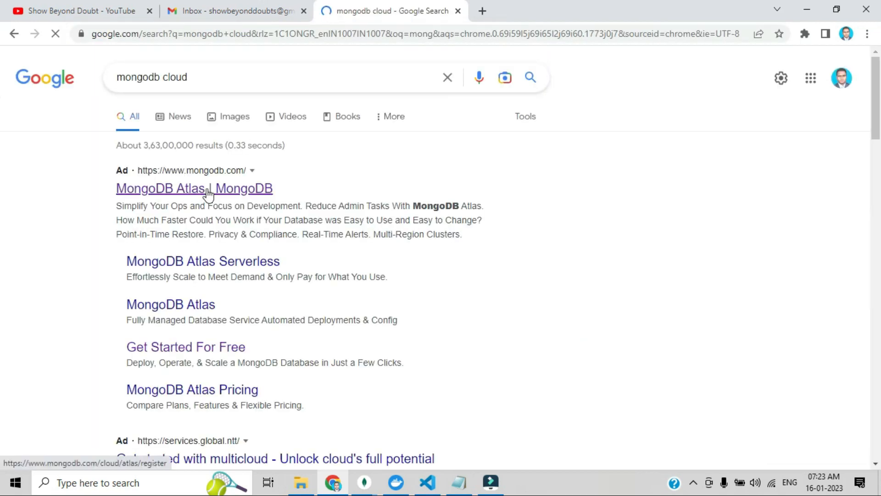
pyautogui.click(208, 190)
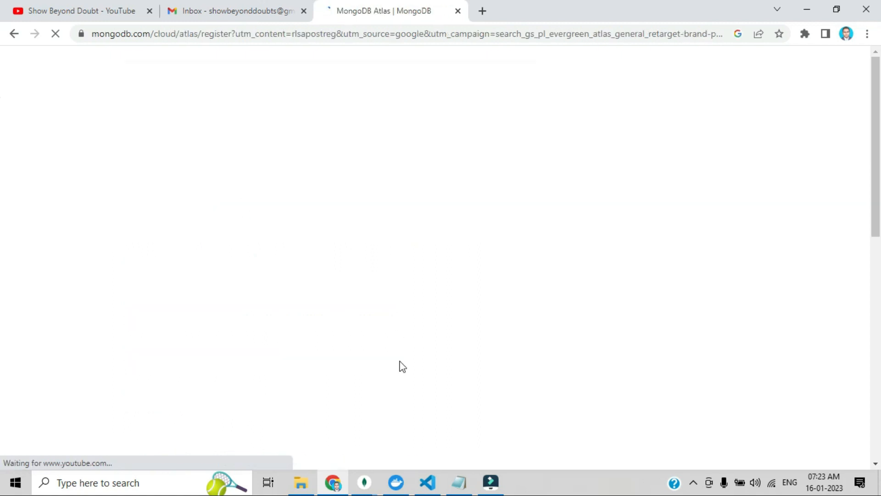
pyautogui.click(367, 488)
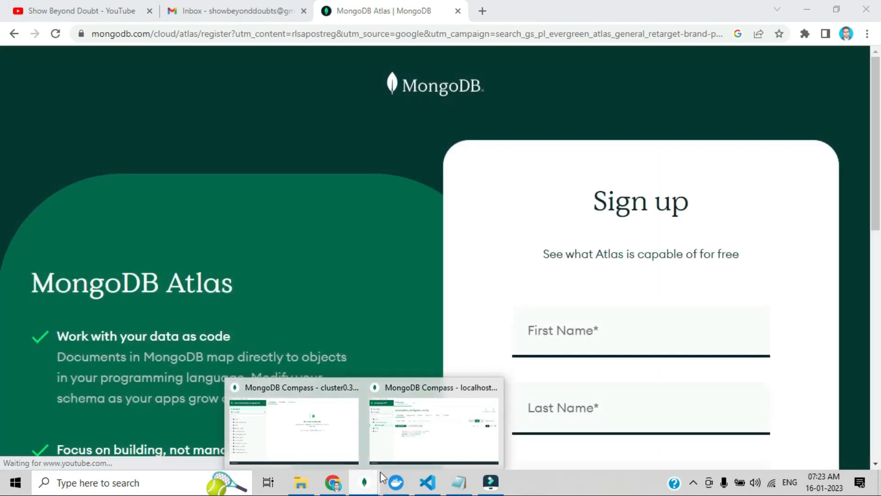
# - Check the localhost:27017 Compass connection's test_config, then bring up Docker Desktop's airflow containers
pyautogui.click(402, 450)
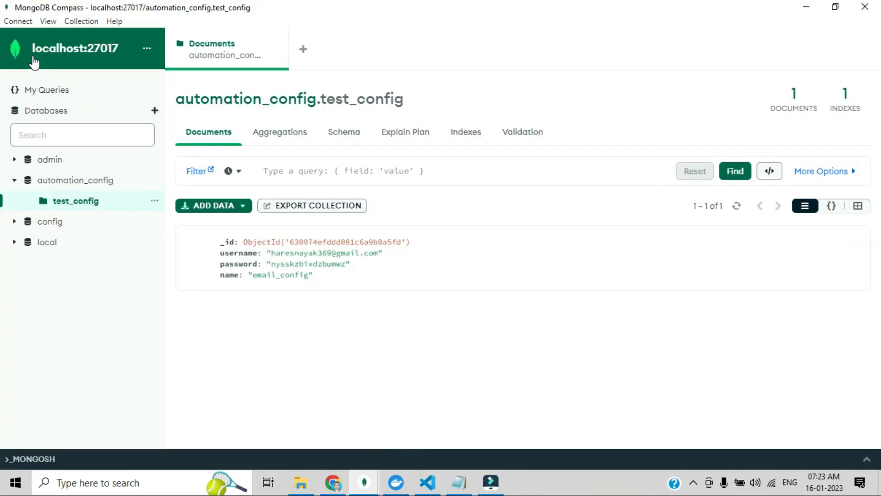
pyautogui.moveTo(31, 52); pyautogui.dragTo(118, 55)
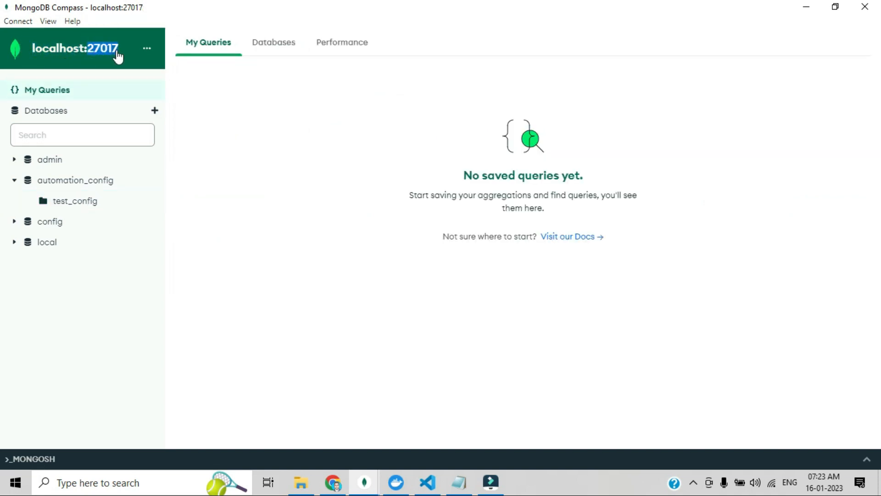
pyautogui.click(395, 485)
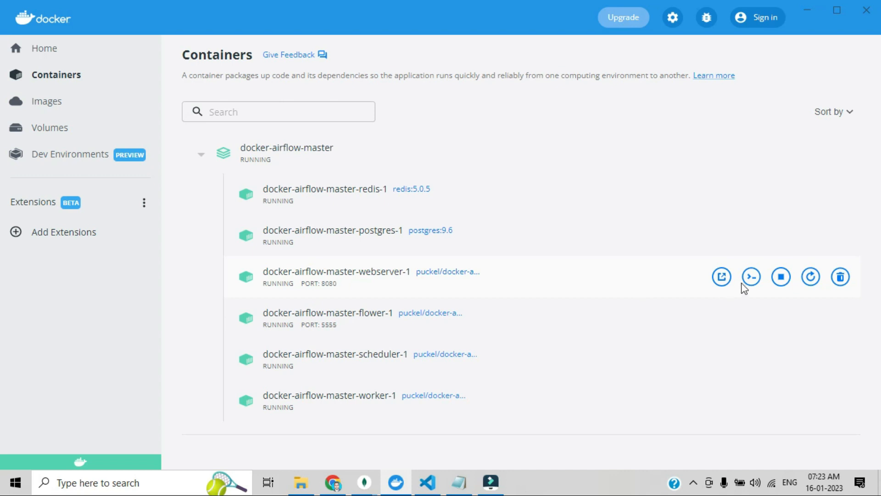
# - Open a maximized shell in the airflow webserver container and begin a 'telnet' command
pyautogui.click(758, 281)
pyautogui.click(645, 63)
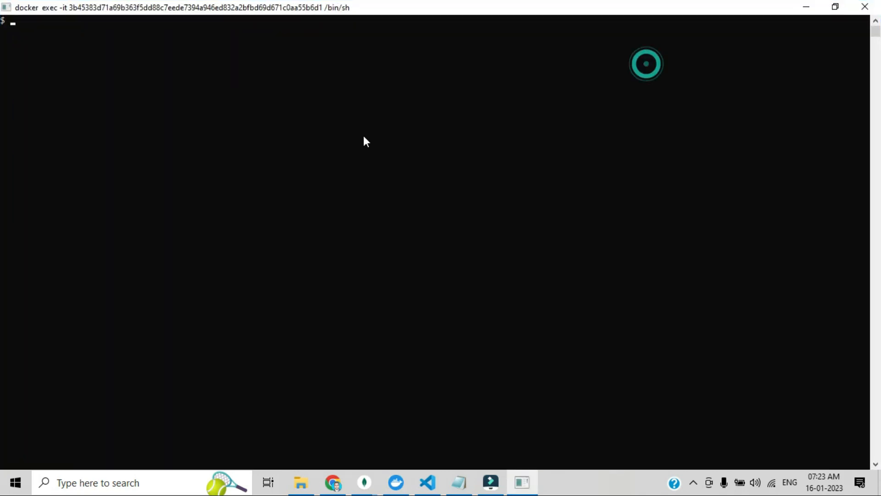
pyautogui.write('telnet')
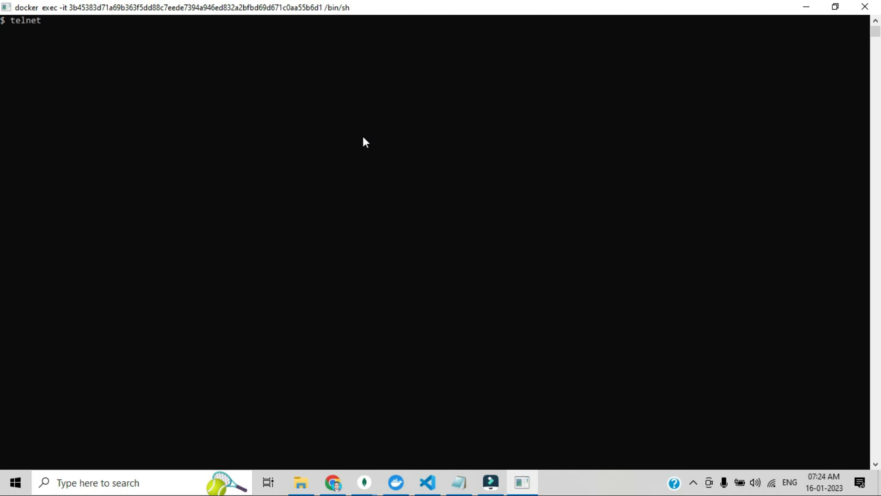
pyautogui.click(427, 482)
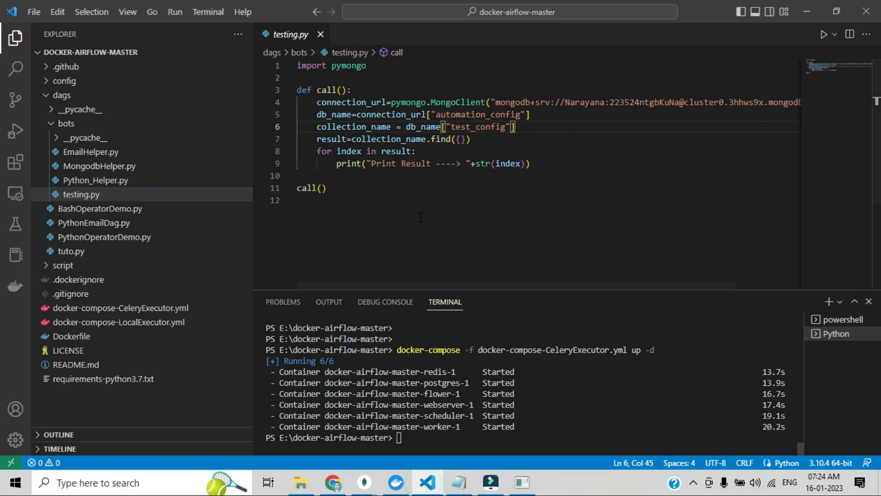
# - Open the project's Dockerfile and highlight its 'apt-get install telnet' line
pyautogui.click(80, 336)
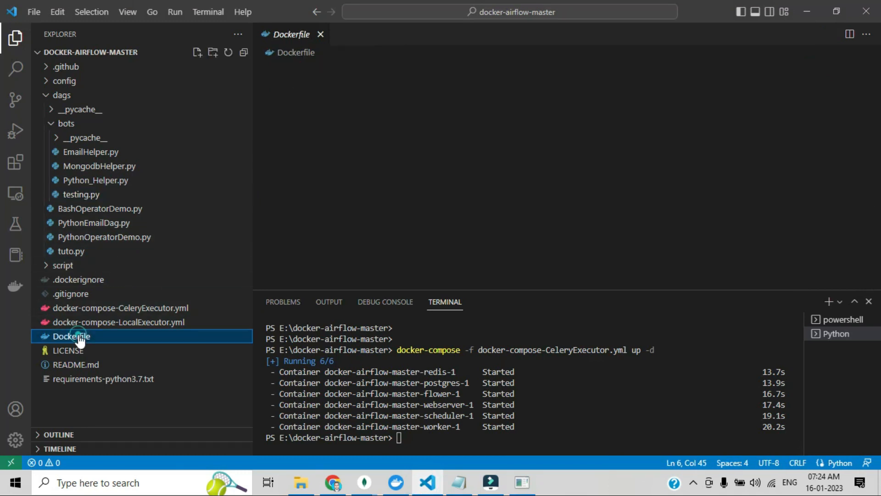
pyautogui.scroll(-7, 438, 212)
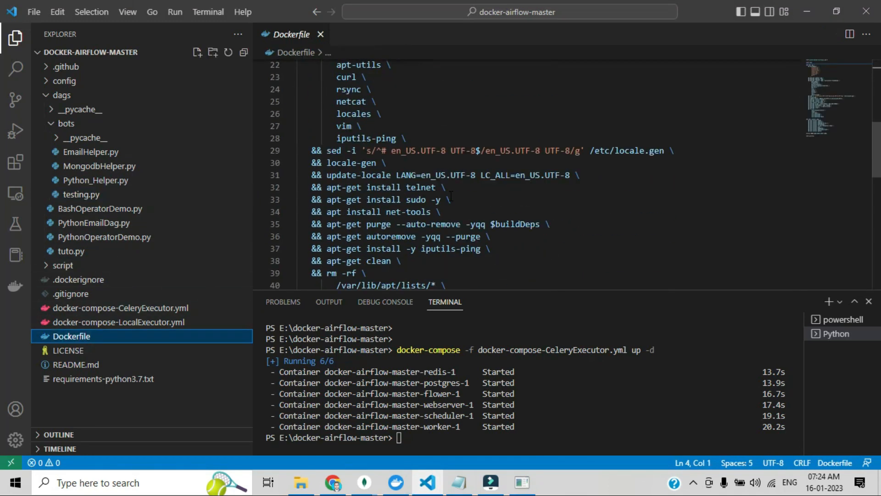
pyautogui.moveTo(436, 188); pyautogui.dragTo(326, 187)
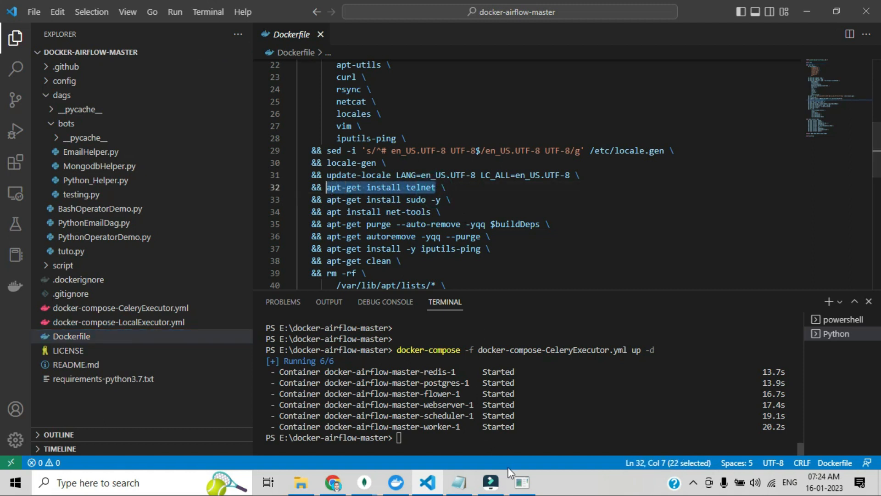
pyautogui.click(522, 481)
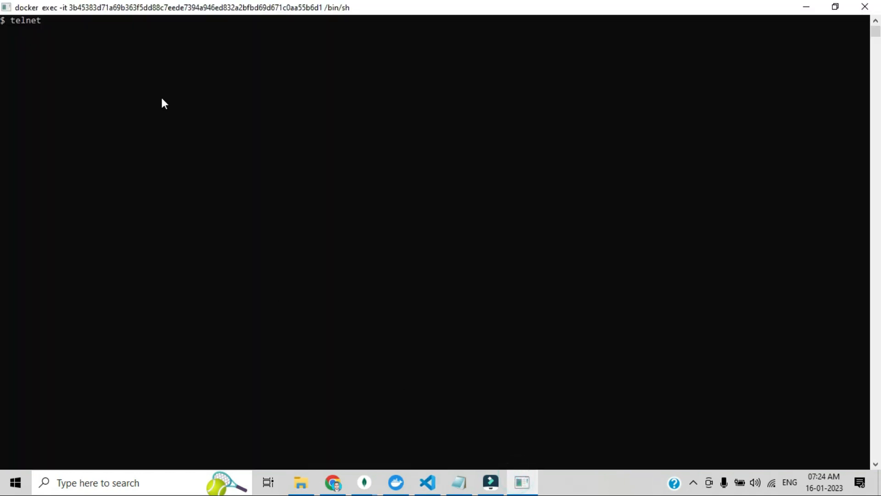
# - Run 'telnet 127.0.0.1 27017' in the container shell and confirm the connection is refused
pyautogui.write('127.0.0.1 27017')
pyautogui.press('Return')
pyautogui.moveTo(2, 42); pyautogui.dragTo(233, 42)
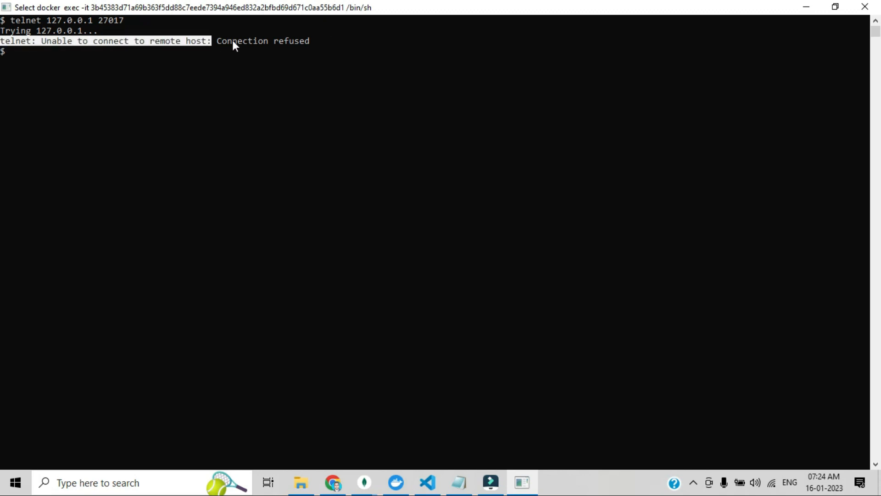
pyautogui.click(315, 41)
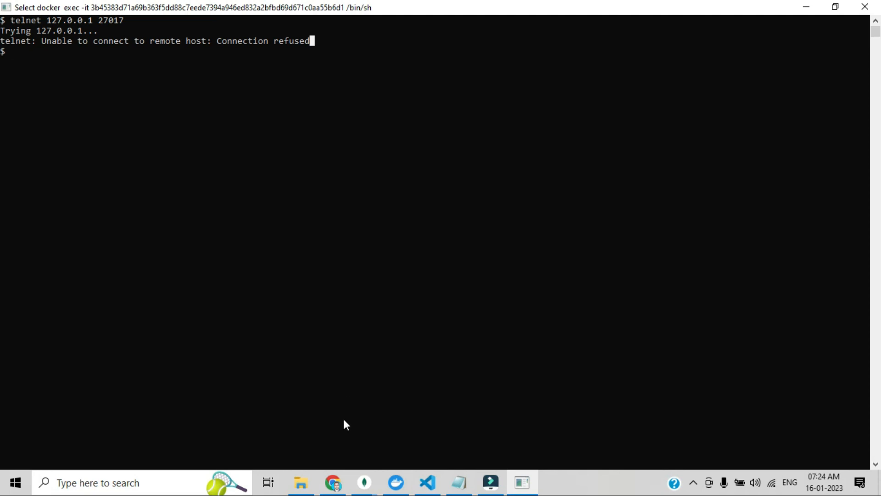
# - Copy the signed-in Gmail account's e-mail address from the account details panel
pyautogui.click(339, 481)
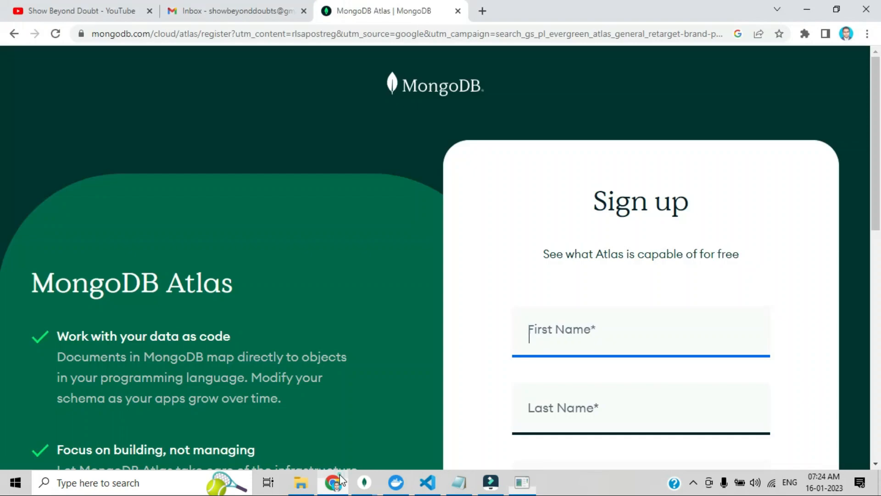
pyautogui.click(207, 21)
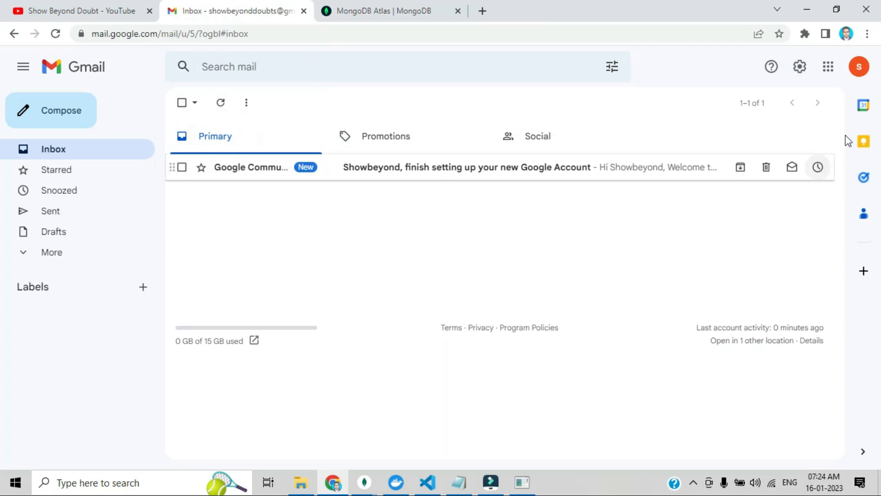
pyautogui.click(859, 68)
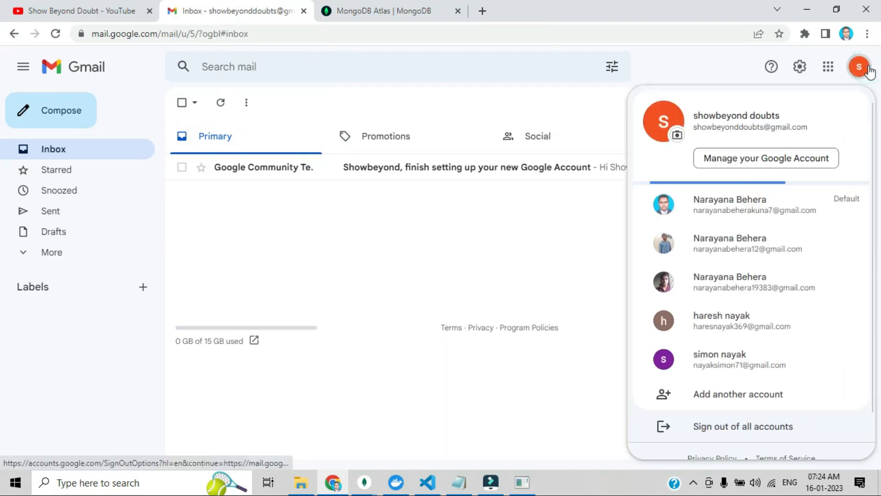
pyautogui.moveTo(807, 129); pyautogui.dragTo(693, 129)
pyautogui.rightClick(703, 123)
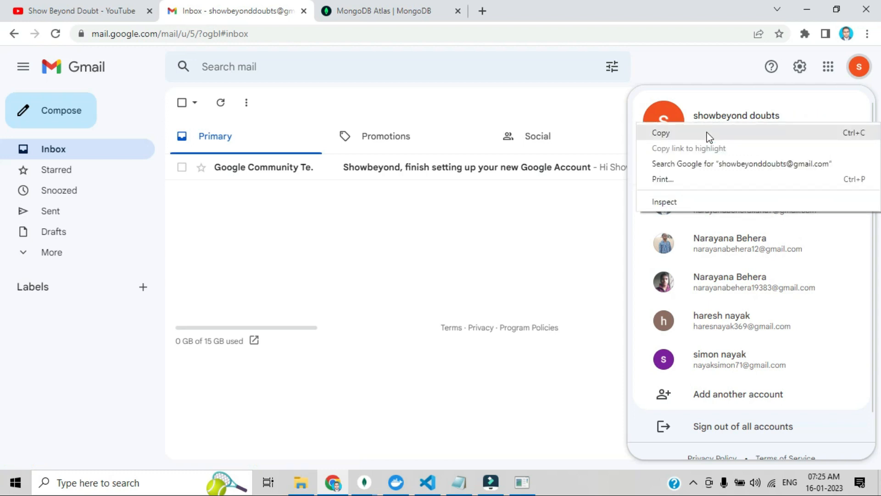
pyautogui.click(697, 133)
# - Fill in the first name, last name and company 'startup' on the Atlas sign-up form
pyautogui.click(385, 10)
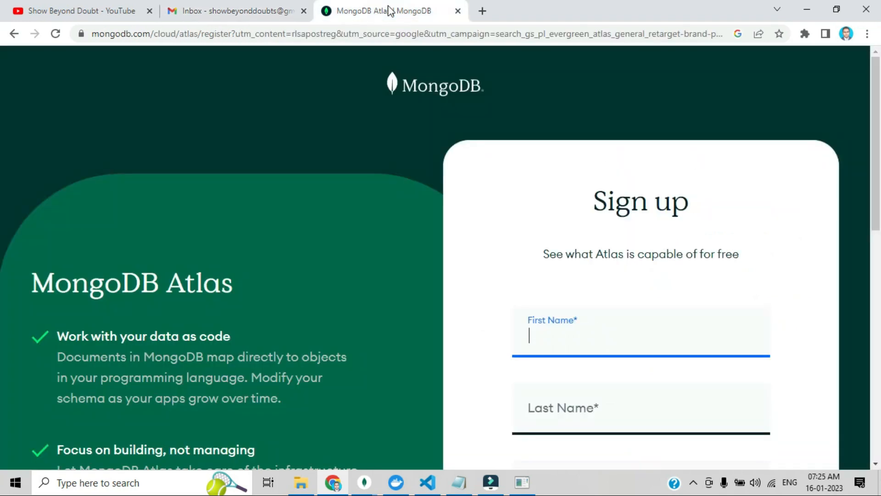
pyautogui.moveTo(178, 33); pyautogui.dragTo(118, 44)
pyautogui.scroll(-7, 478, 222)
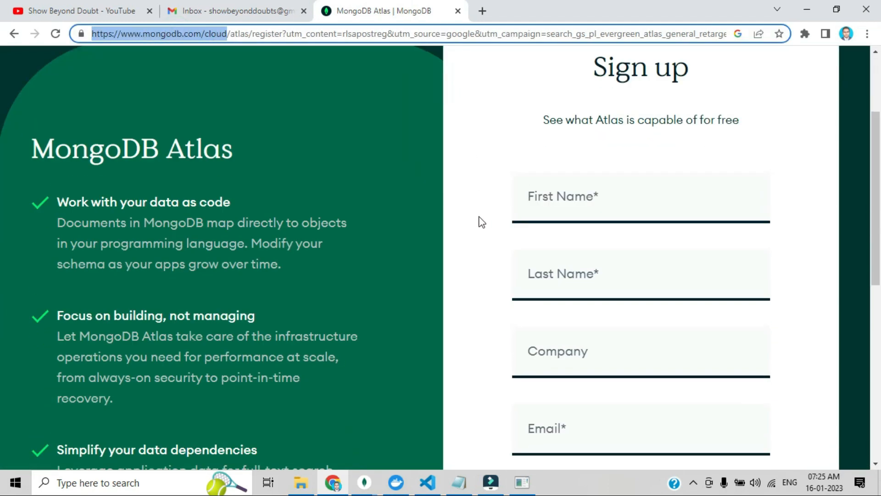
pyautogui.scroll(3, 484, 224)
pyautogui.click(551, 160)
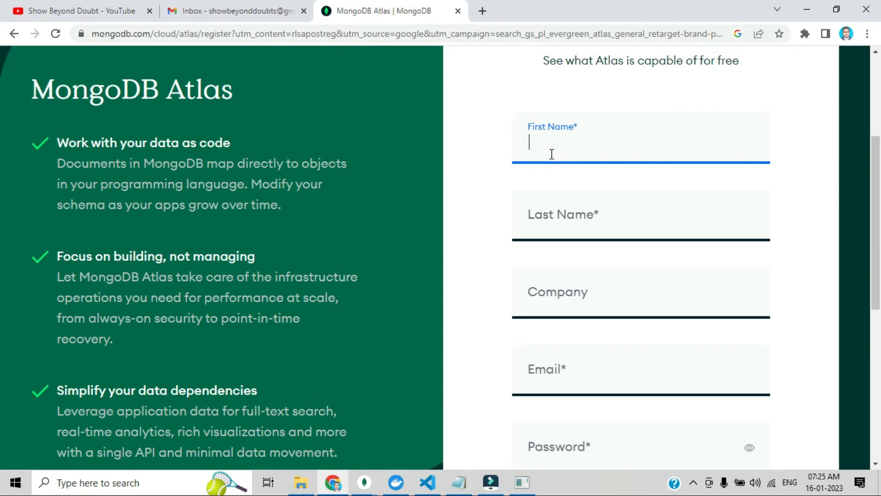
pyautogui.write('Nara')
pyautogui.click(610, 172)
pyautogui.click(592, 225)
pyautogui.click(604, 239)
pyautogui.click(586, 297)
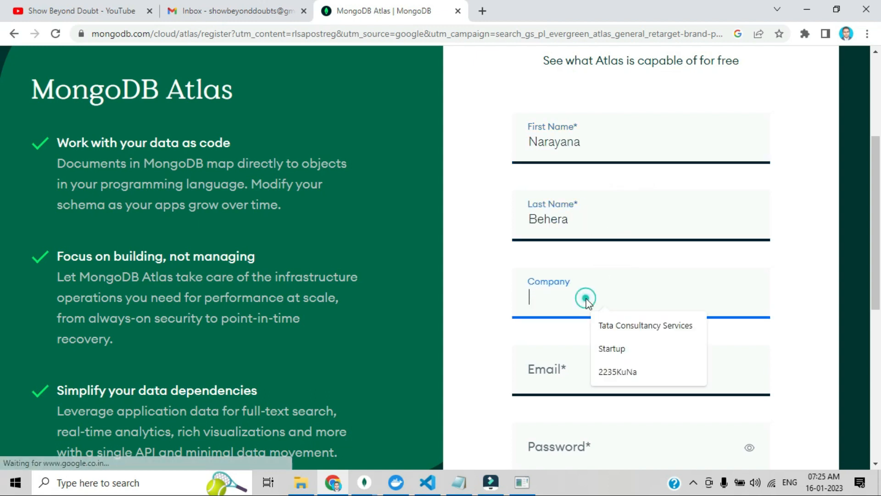
pyautogui.scroll(-3, 584, 296)
pyautogui.write('s')
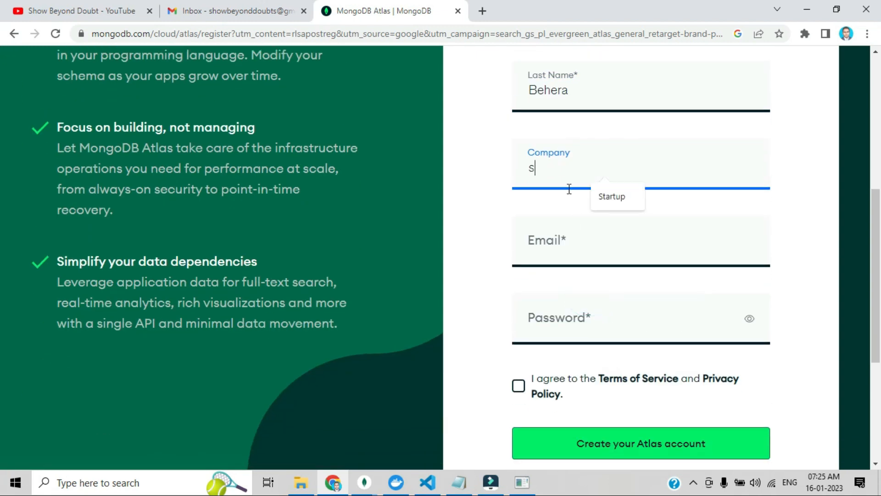
pyautogui.write('tartup')
# - Paste the copied Gmail address as the e-mail and enter the account password
pyautogui.click(568, 237)
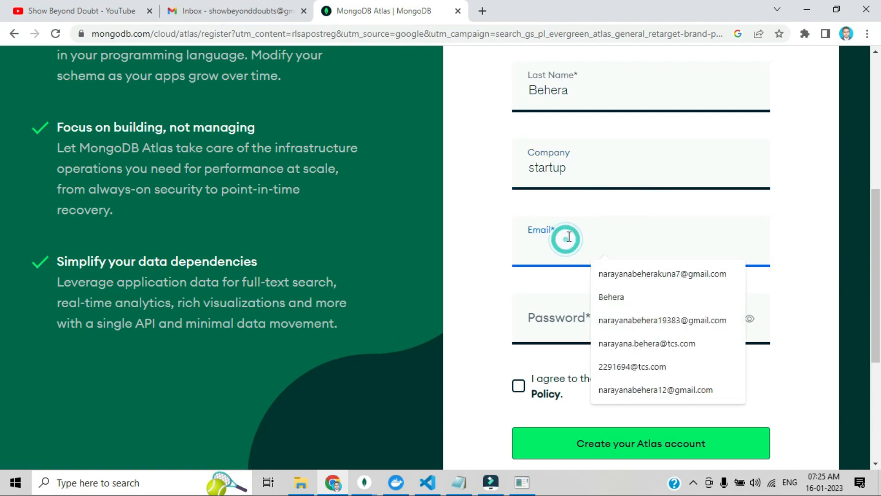
pyautogui.hotkey('ctrl', 'v')
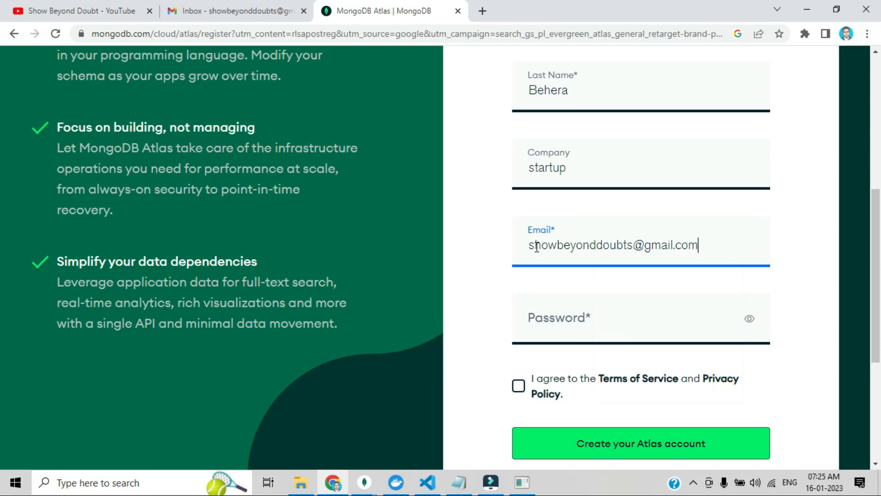
pyautogui.click(531, 247)
pyautogui.scroll(-1, 552, 258)
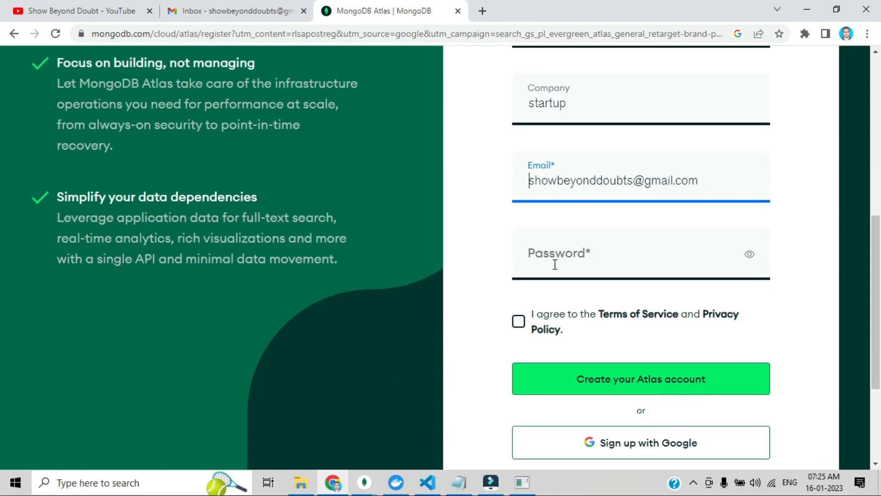
pyautogui.click(553, 264)
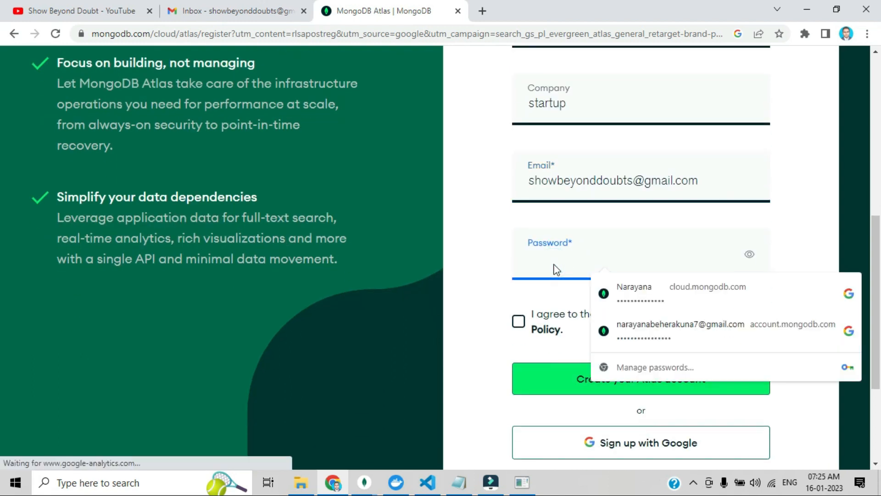
pyautogui.write('******')
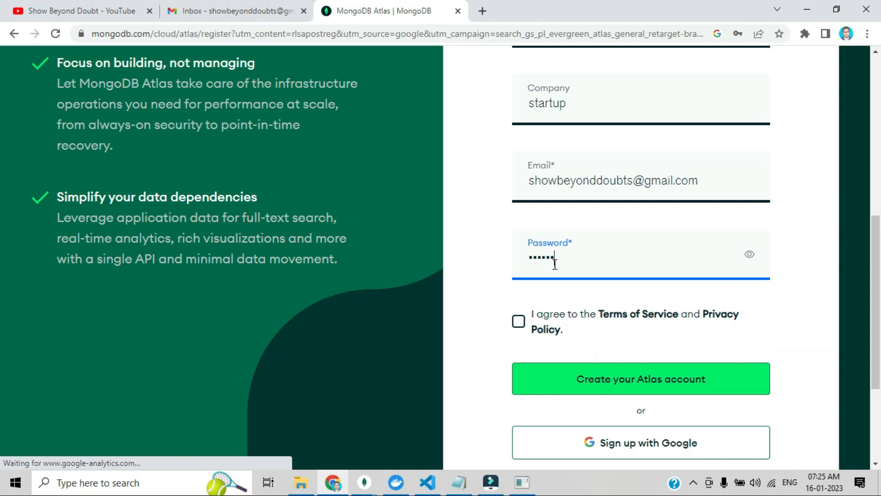
pyautogui.write('*****')
# - Accept the terms of service and submit the form to create the Atlas account
pyautogui.click(518, 321)
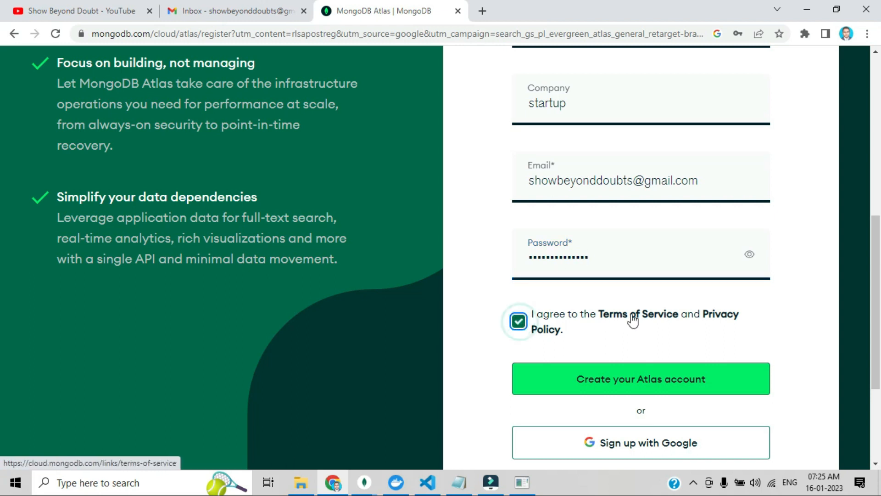
pyautogui.scroll(-3, 633, 319)
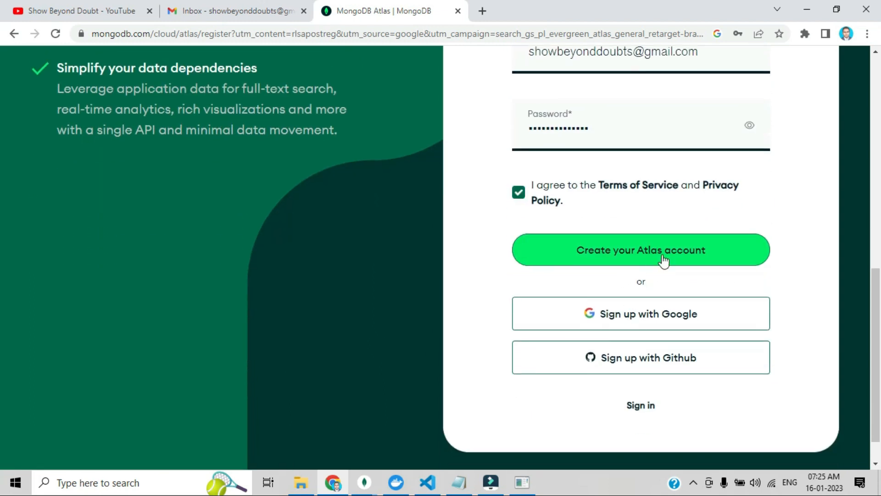
pyautogui.click(663, 260)
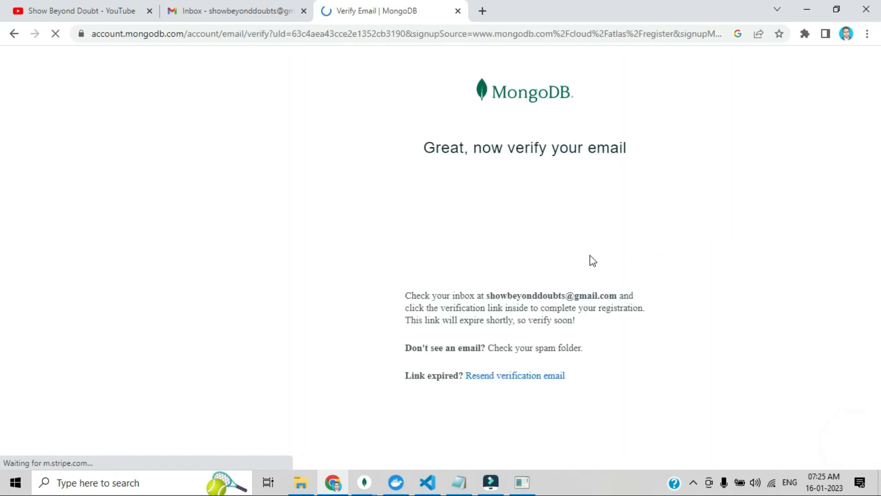
pyautogui.moveTo(471, 148); pyautogui.dragTo(637, 153)
# - Open MongoDB Cloud's 'Verify Your MongoDB Email Address' message in Gmail and click Verify Email
pyautogui.click(637, 155)
pyautogui.moveTo(551, 308); pyautogui.dragTo(403, 317)
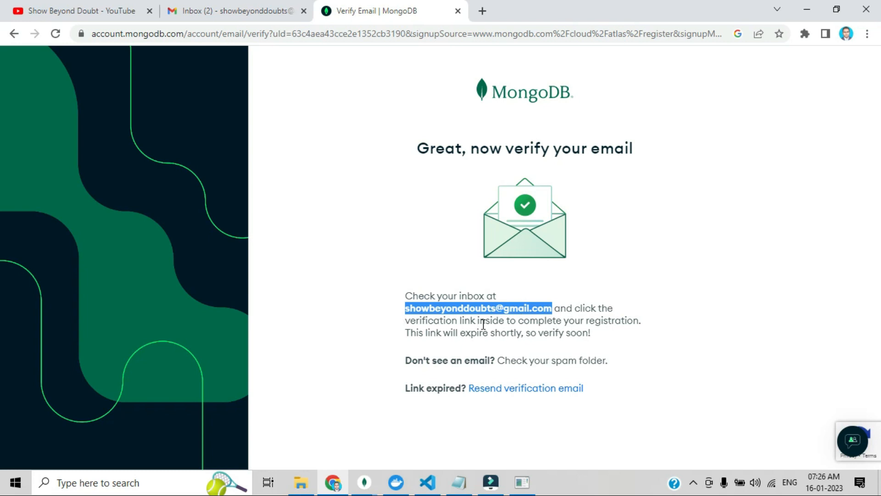
pyautogui.click(284, 17)
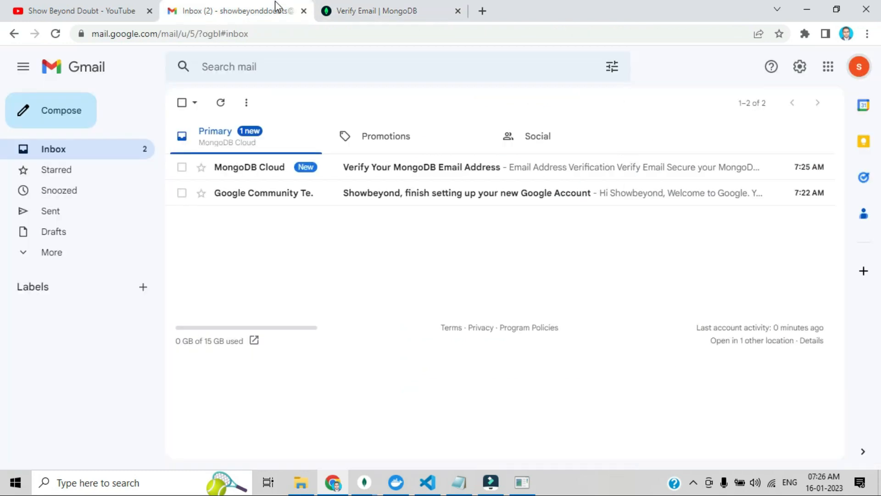
pyautogui.click(452, 168)
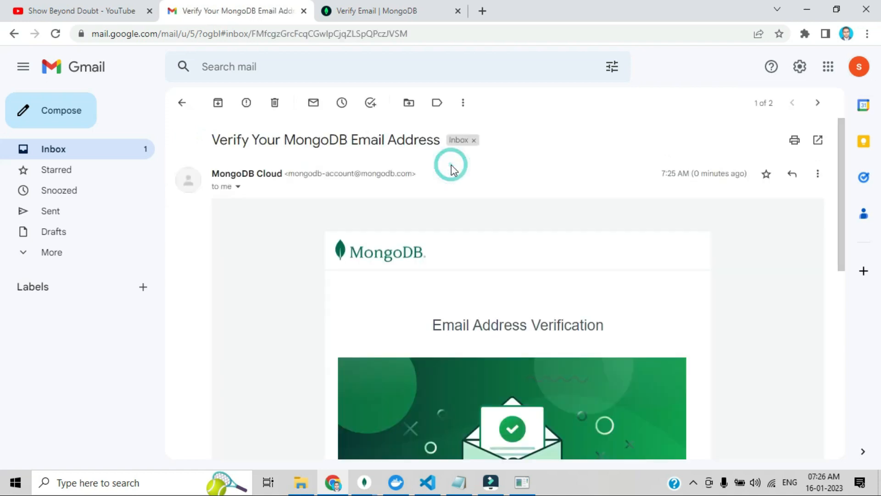
pyautogui.scroll(-4, 513, 188)
pyautogui.scroll(-3, 513, 188)
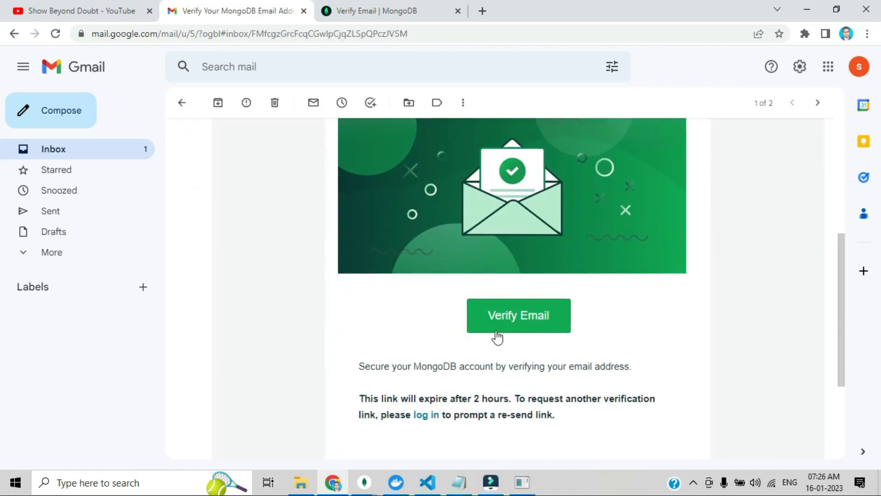
pyautogui.click(523, 317)
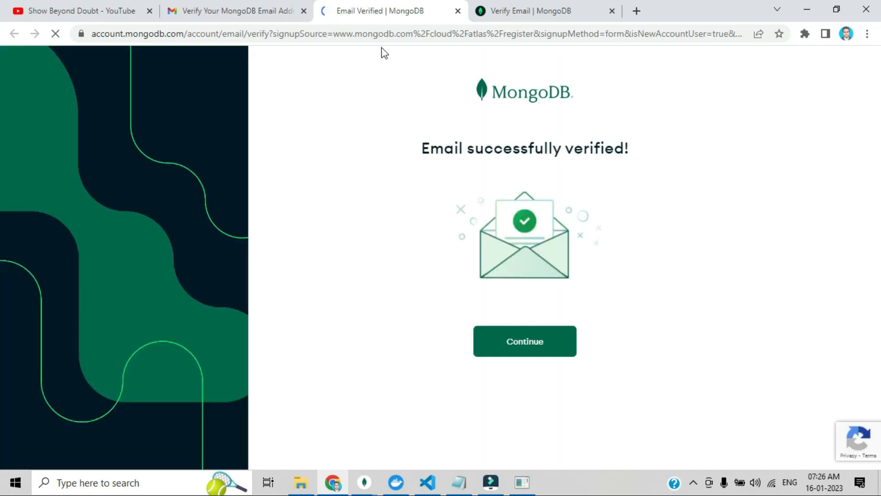
# - Continue from the 'Email successfully verified!' page to the Registration Success Welcome page
pyautogui.moveTo(423, 155); pyautogui.dragTo(633, 159)
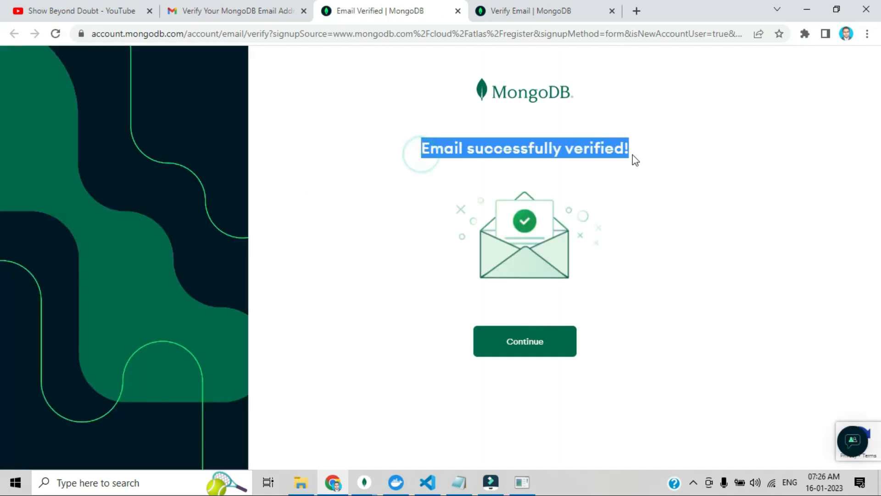
pyautogui.click(632, 155)
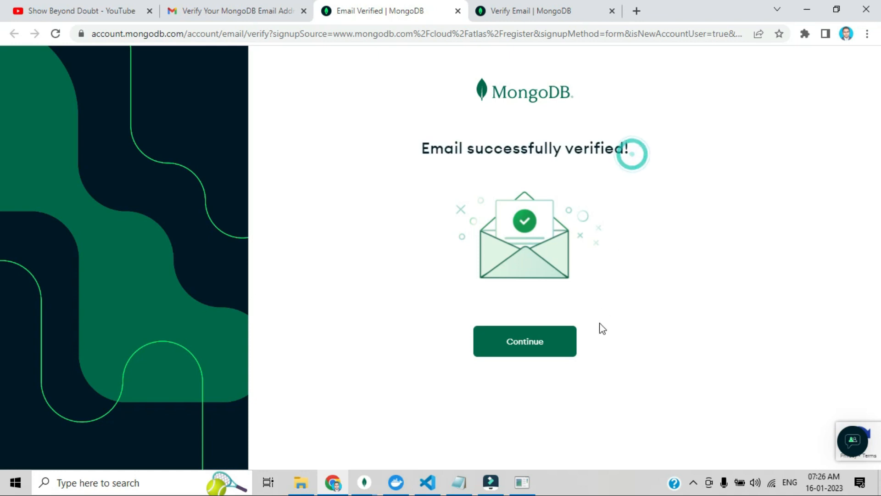
pyautogui.click(502, 339)
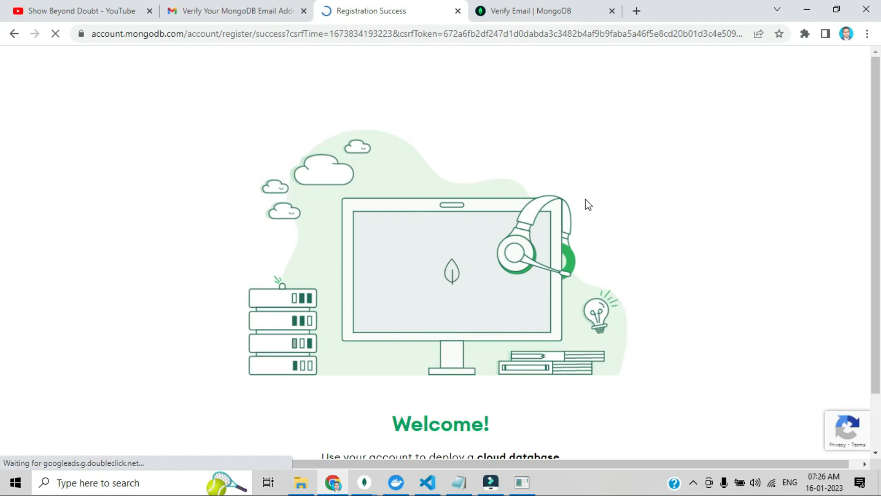
# - Choose Learn MongoDB as today's goal in the Welcome questionnaire
pyautogui.scroll(-2, 541, 239)
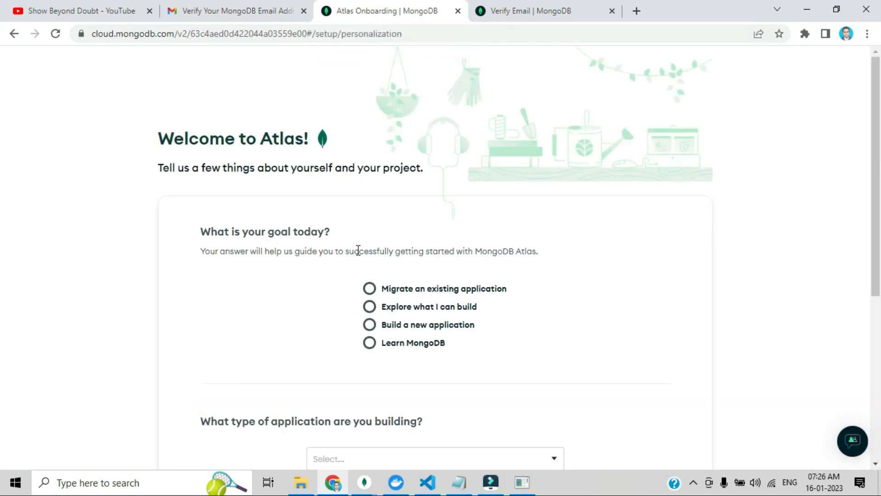
pyautogui.scroll(-3, 334, 229)
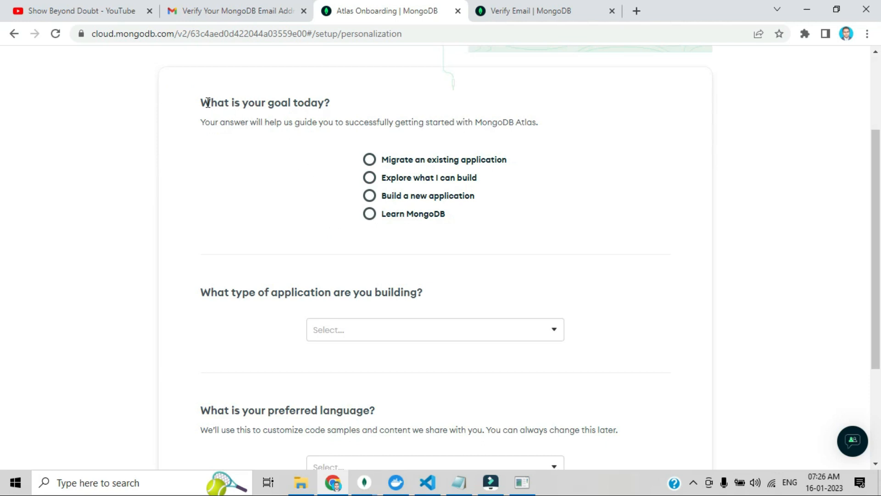
pyautogui.tripleClick(233, 100)
pyautogui.click(343, 97)
pyautogui.scroll(-1, 347, 103)
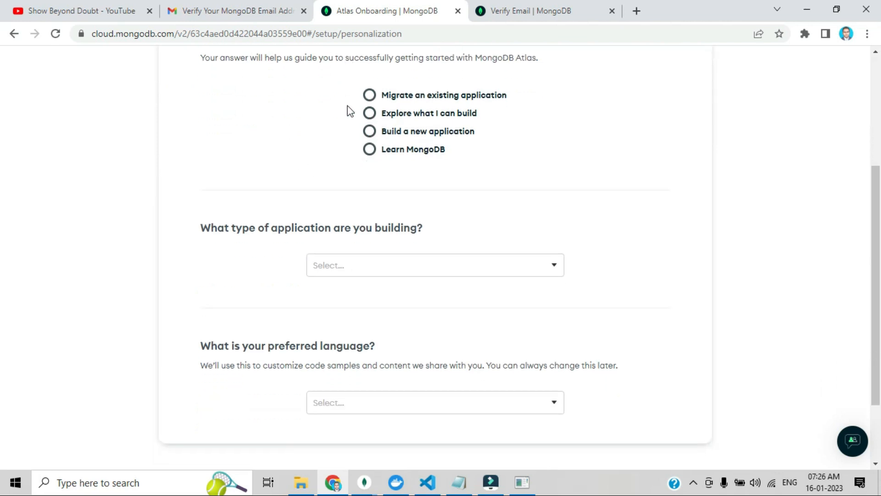
pyautogui.click(374, 153)
# - Set the application type to Other
pyautogui.click(392, 264)
pyautogui.scroll(-2, 523, 197)
pyautogui.scroll(-4, 520, 265)
pyautogui.scroll(4, 520, 266)
pyautogui.scroll(-5, 522, 267)
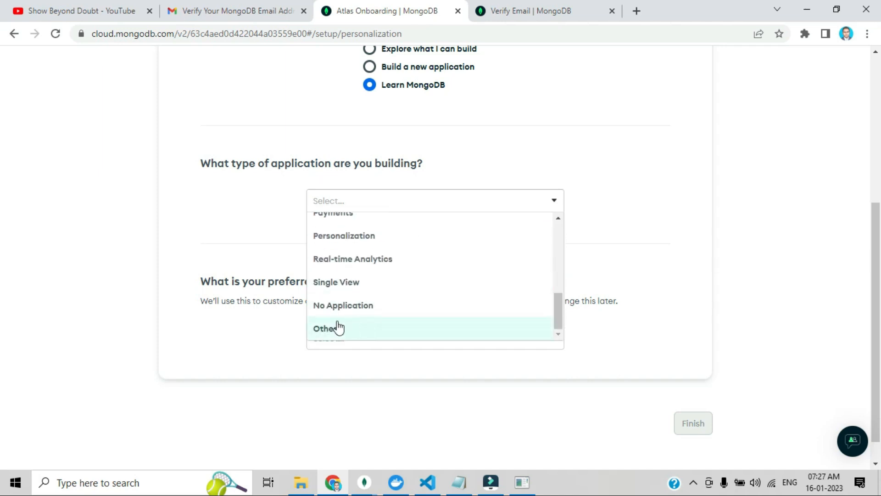
pyautogui.click(338, 327)
# - Describe what you're building as 'Development Activity', fixing the typos
pyautogui.click(341, 253)
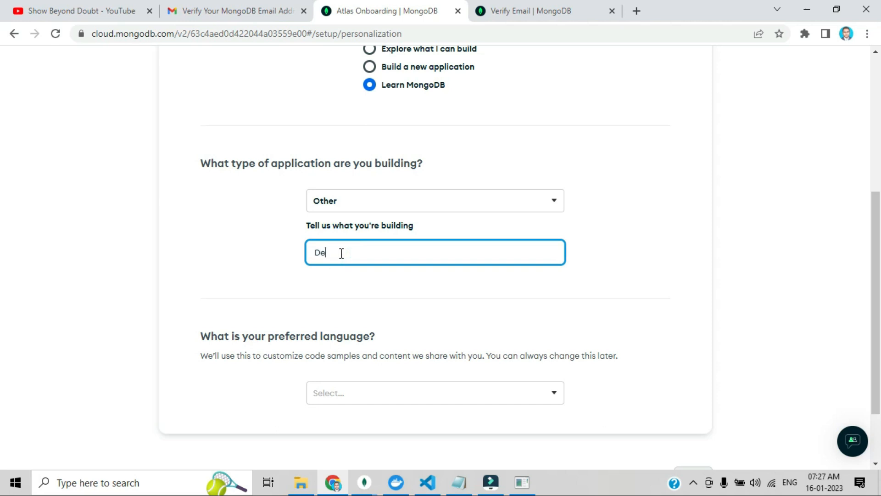
pyautogui.write('Devellomment')
pyautogui.click(340, 253)
pyautogui.press('BackSpace')
pyautogui.click(372, 252)
pyautogui.write('Activity')
pyautogui.click(343, 254)
pyautogui.click(340, 252)
pyautogui.write('o')
pyautogui.click(502, 252)
# - Pick Python as the preferred language and finish the questionnaire
pyautogui.scroll(-3, 466, 315)
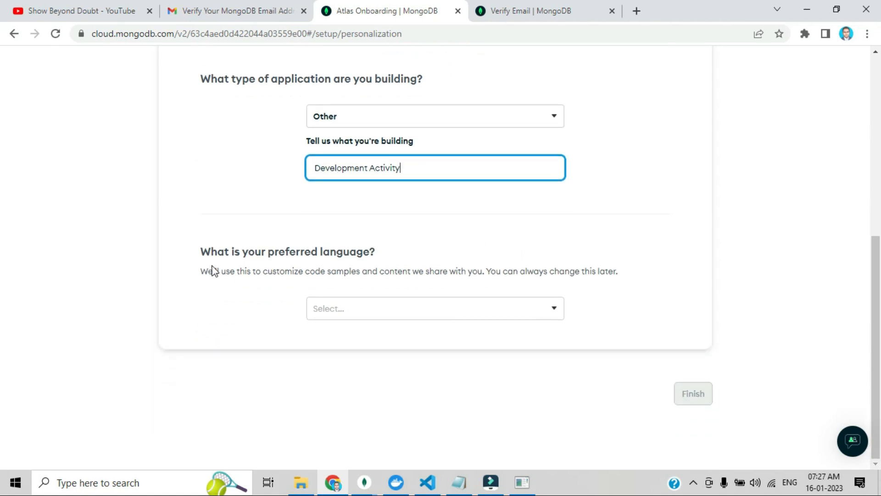
pyautogui.click(435, 308)
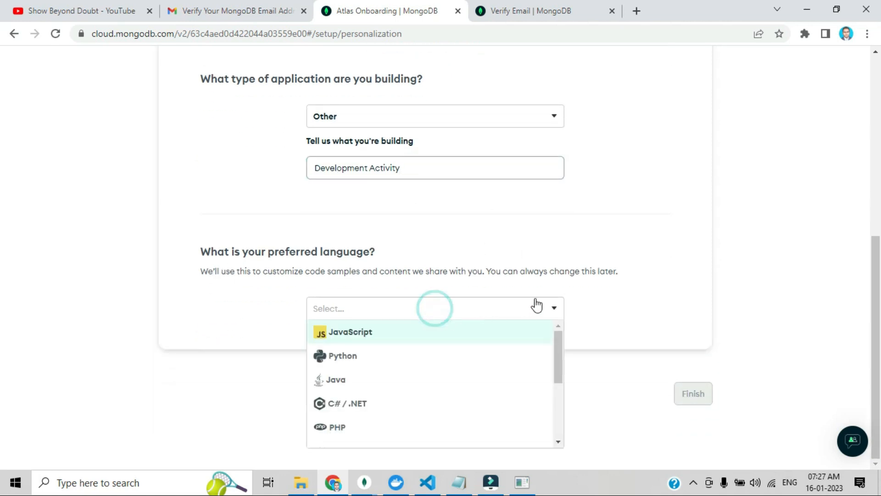
pyautogui.click(361, 359)
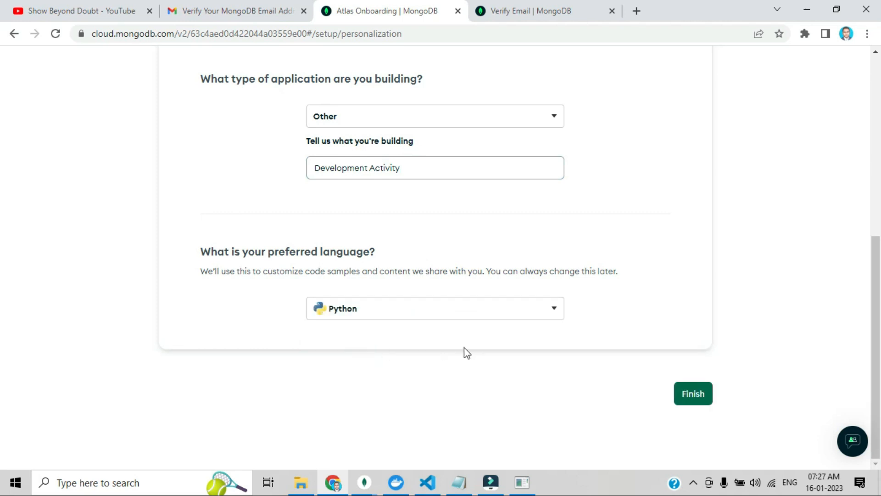
pyautogui.click(686, 392)
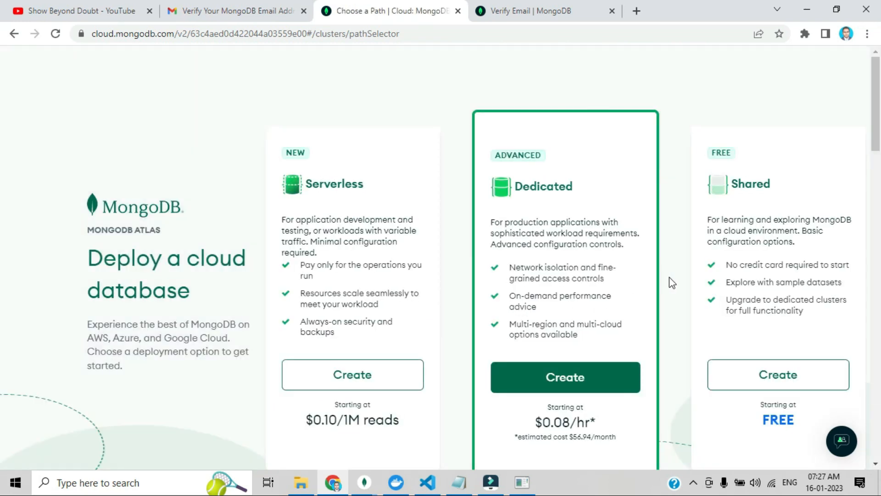
# - Choose the FREE Shared deployment option to create a shared cluster
pyautogui.scroll(-3, 670, 281)
pyautogui.scroll(1, 670, 282)
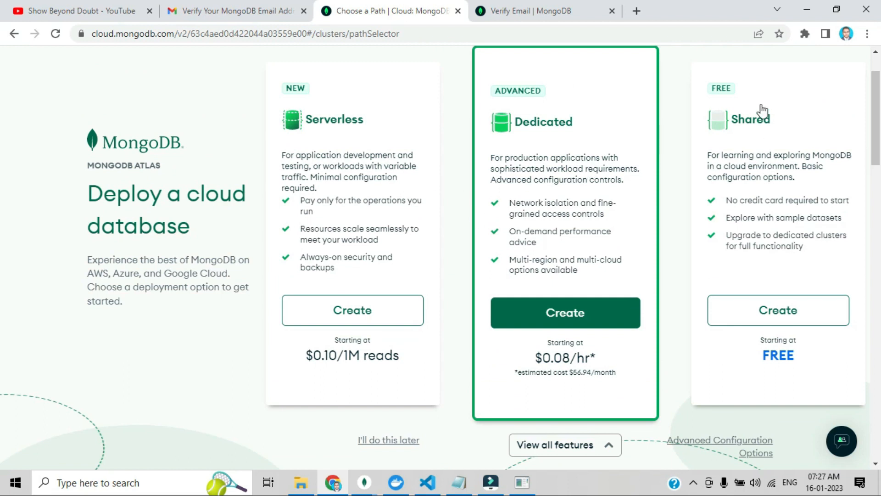
pyautogui.scroll(-3, 782, 195)
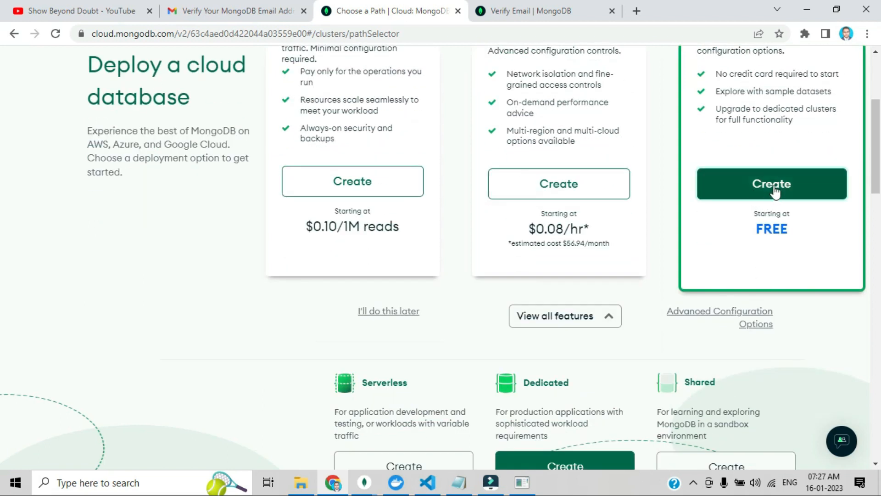
pyautogui.click(775, 191)
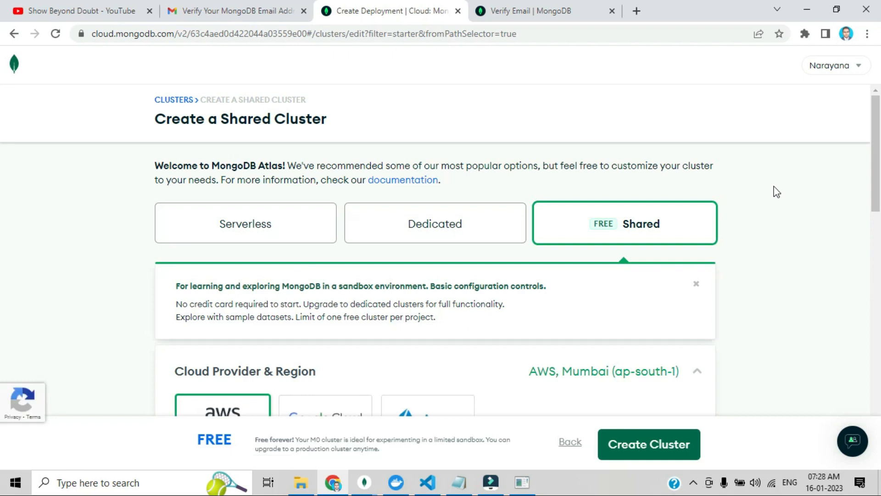
# - Review the cluster tier and additional settings sections without changing them
pyautogui.scroll(-5, 776, 191)
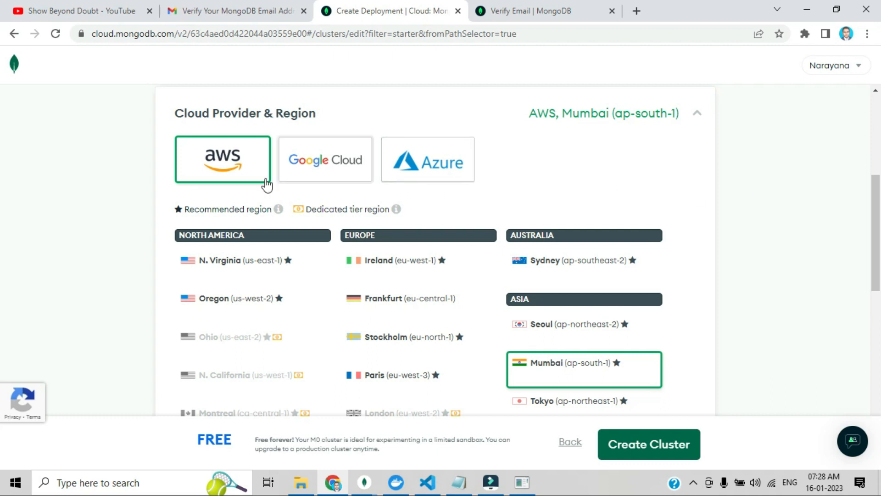
pyautogui.scroll(-3, 258, 180)
pyautogui.scroll(4, 258, 180)
pyautogui.scroll(-3, 543, 303)
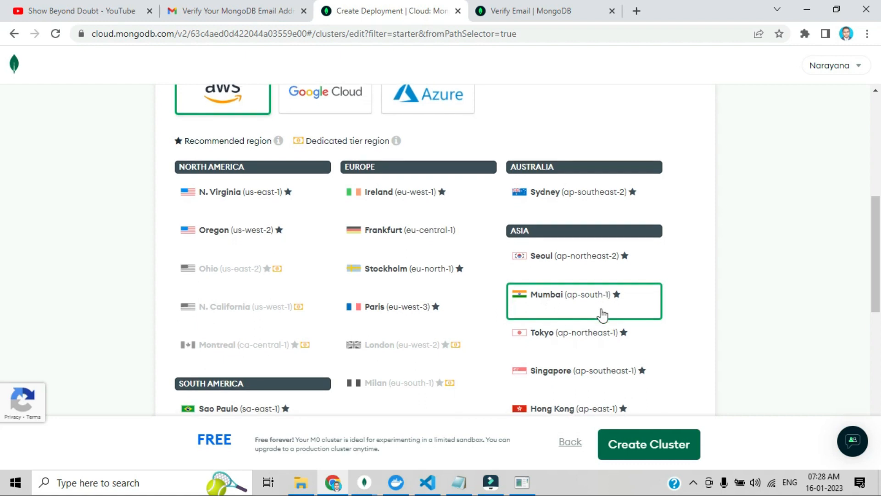
pyautogui.scroll(-10, 602, 315)
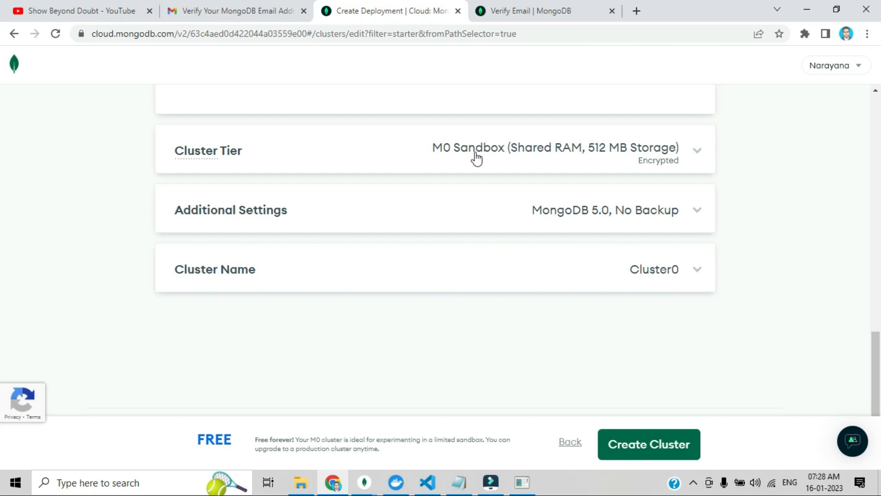
pyautogui.click(611, 156)
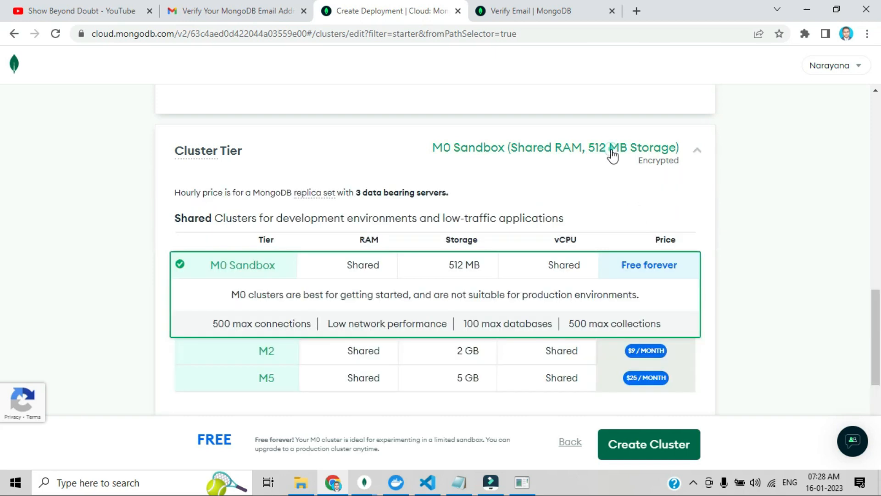
pyautogui.click(611, 156)
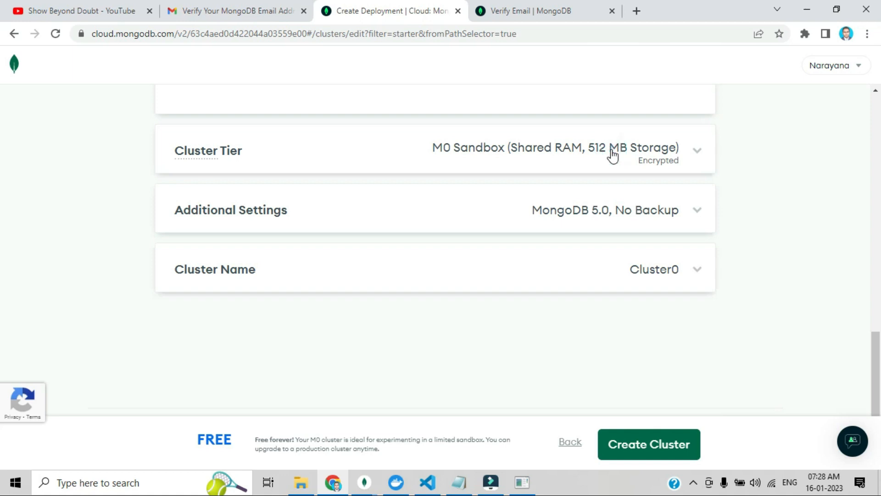
pyautogui.click(624, 215)
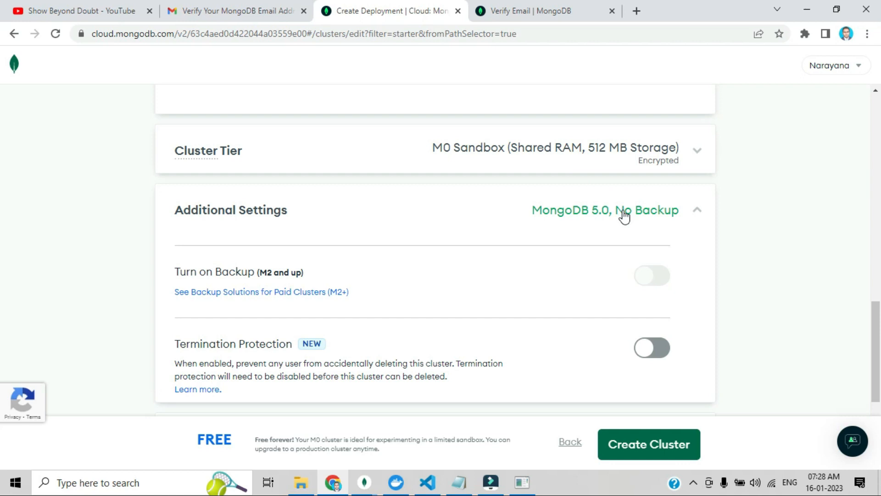
pyautogui.click(624, 214)
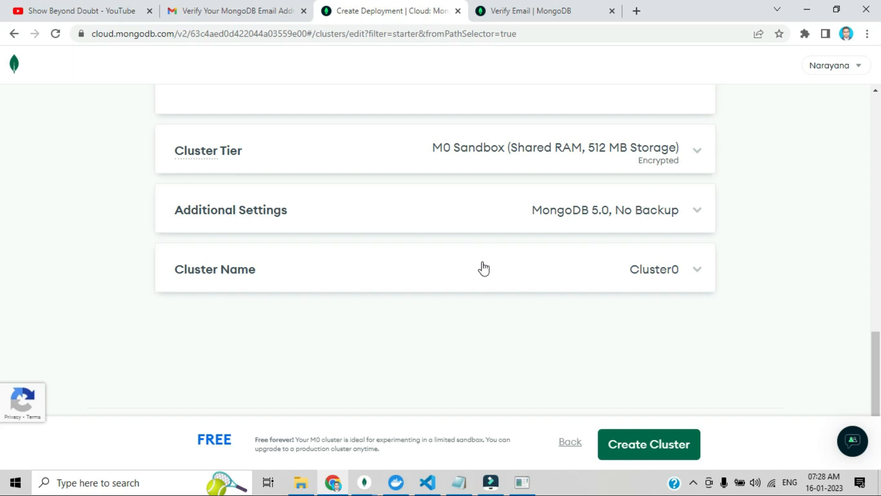
# - Keep the cluster name Cluster0 and create the free M0 cluster
pyautogui.click(646, 271)
pyautogui.click(516, 307)
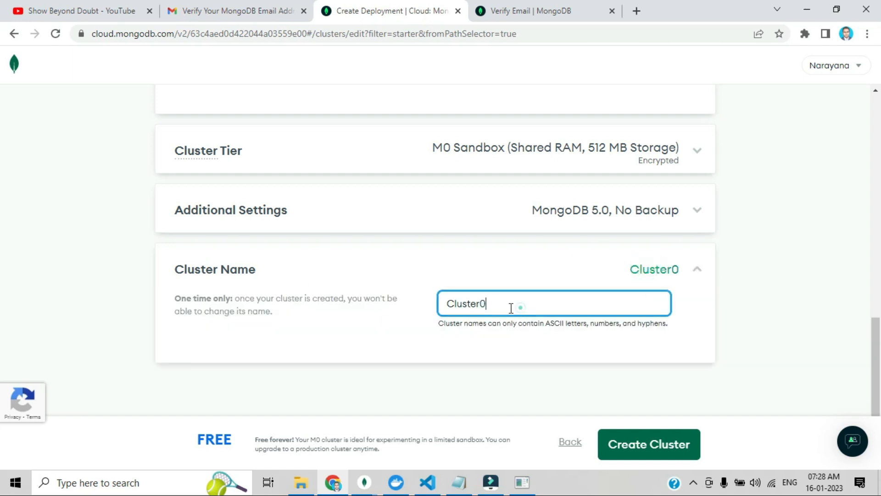
pyautogui.moveTo(511, 307); pyautogui.dragTo(431, 305)
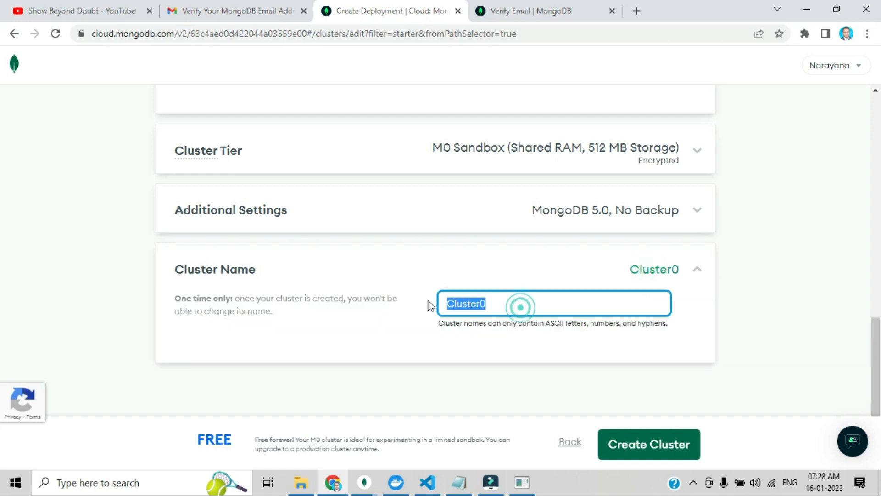
pyautogui.click(695, 271)
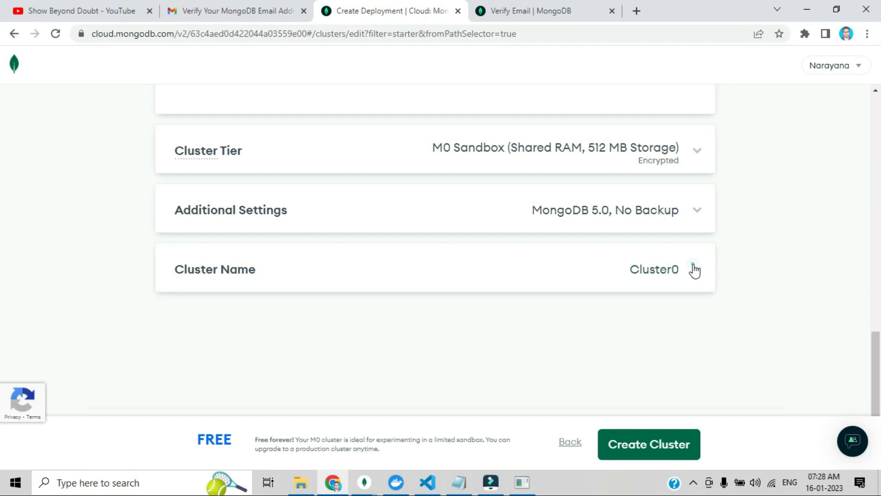
pyautogui.click(654, 445)
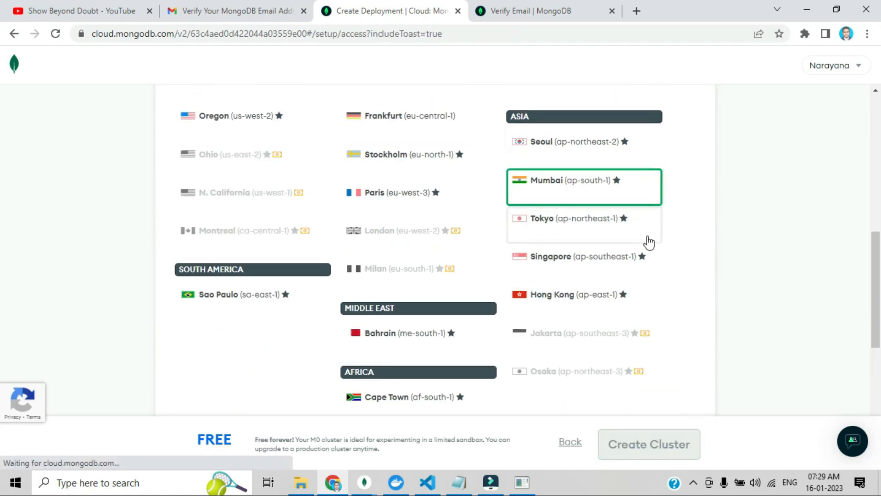
# - Replace the prefilled username with a new database username, correcting a typo
pyautogui.scroll(-5, 662, 238)
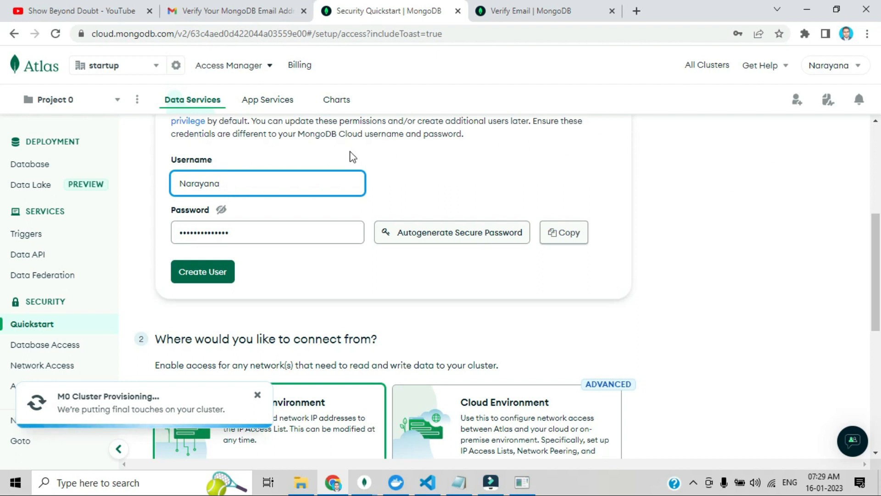
pyautogui.doubleClick(232, 181)
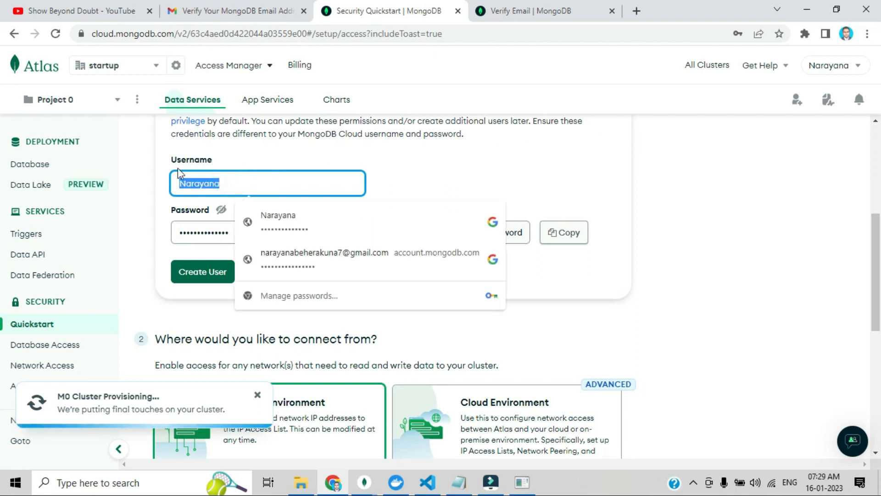
pyautogui.press('BackSpace')
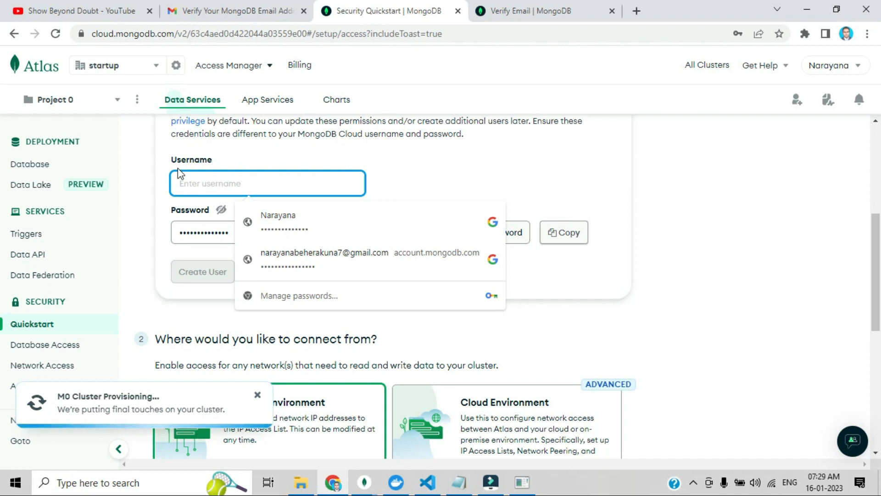
pyautogui.write('s')
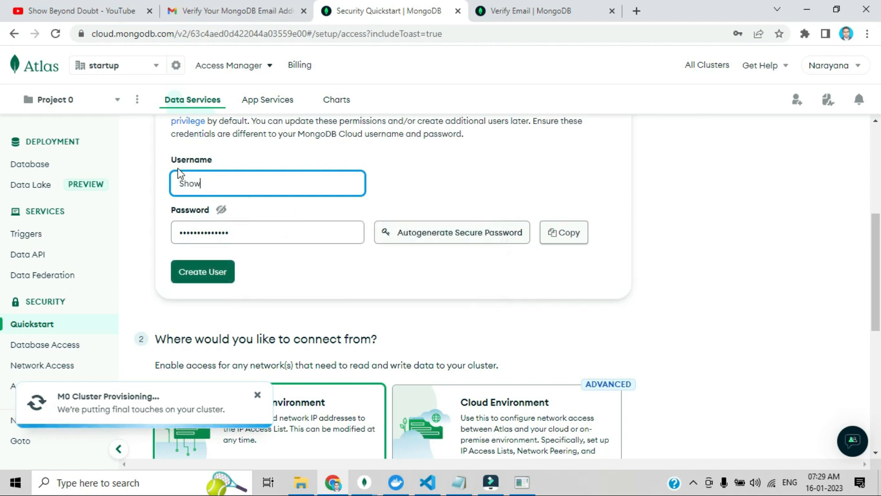
pyautogui.write('howBeyondDount')
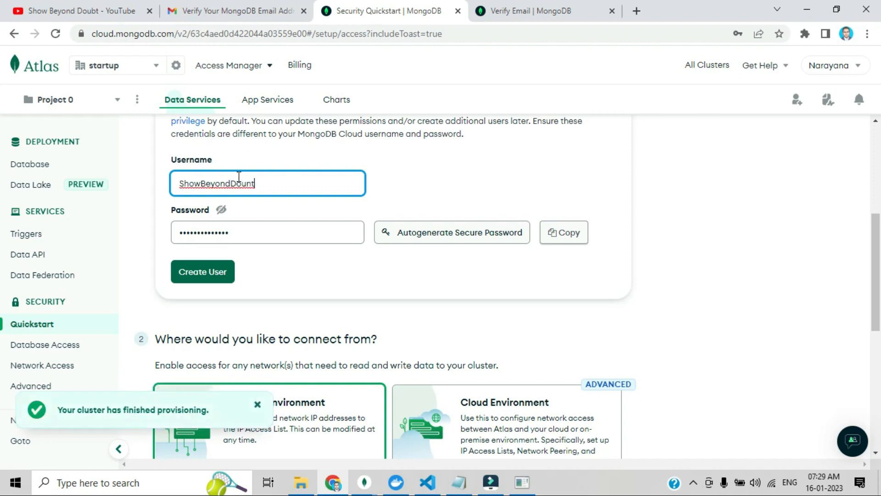
pyautogui.click(250, 182)
pyautogui.press('BackSpace')
pyautogui.write('b')
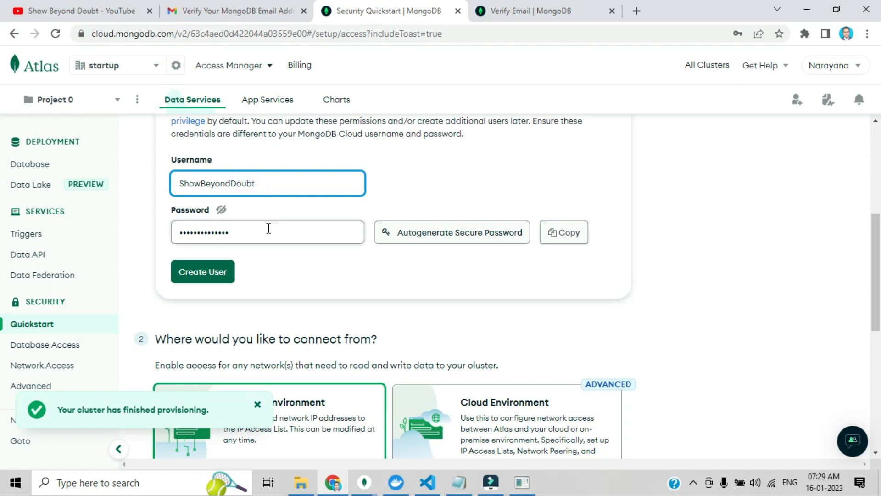
# - Enter a new password and create the database user
pyautogui.doubleClick(267, 228)
pyautogui.write('•••••')
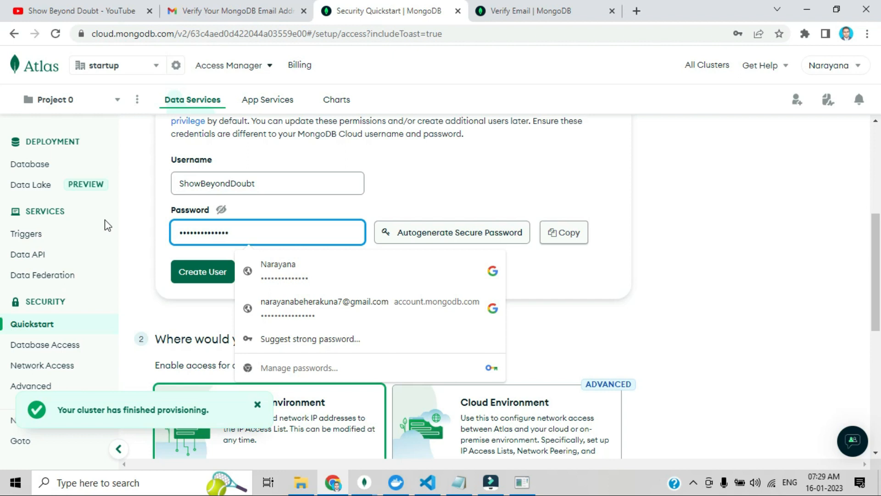
pyautogui.click(189, 293)
pyautogui.click(196, 273)
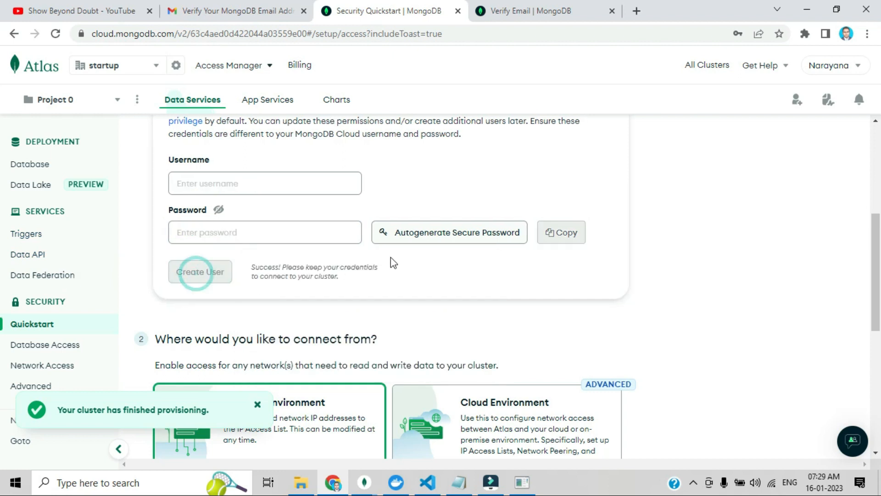
pyautogui.scroll(-2, 464, 255)
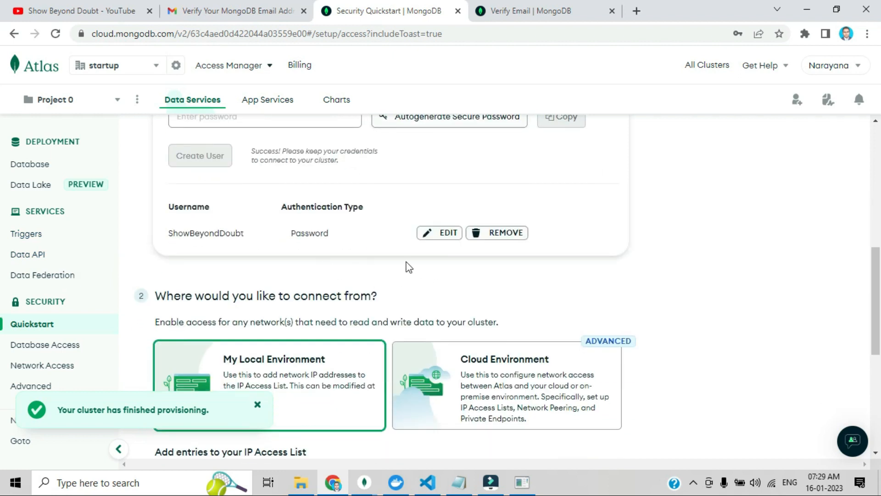
pyautogui.scroll(-2, 409, 267)
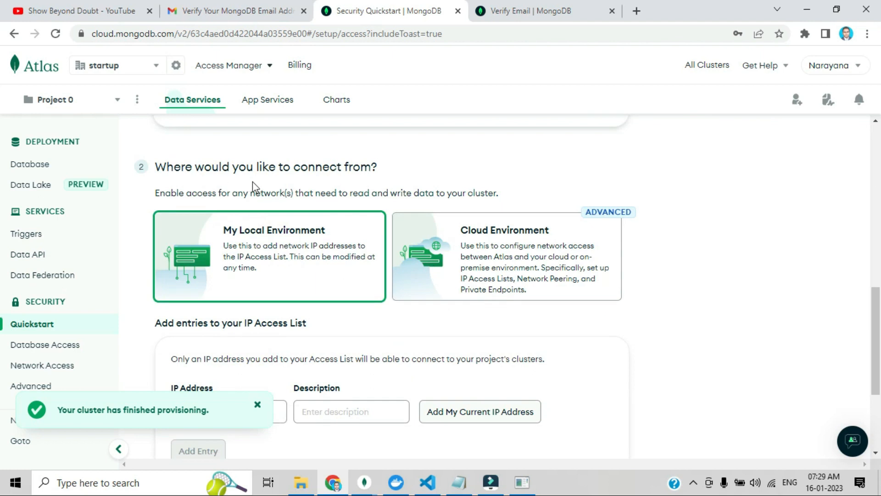
pyautogui.scroll(-1, 436, 193)
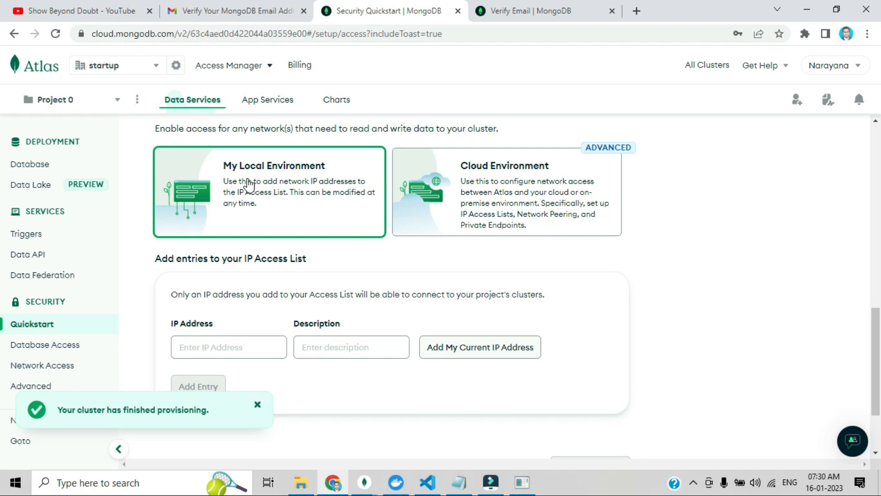
pyautogui.scroll(-1, 249, 185)
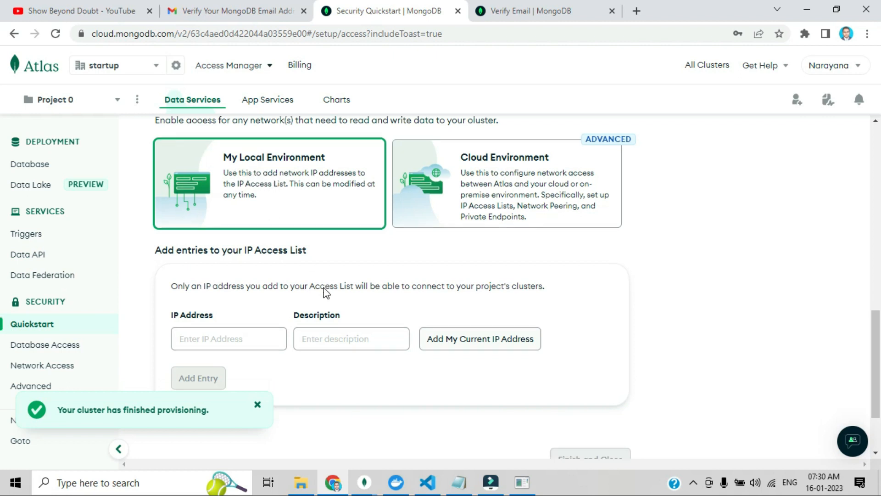
pyautogui.click(259, 277)
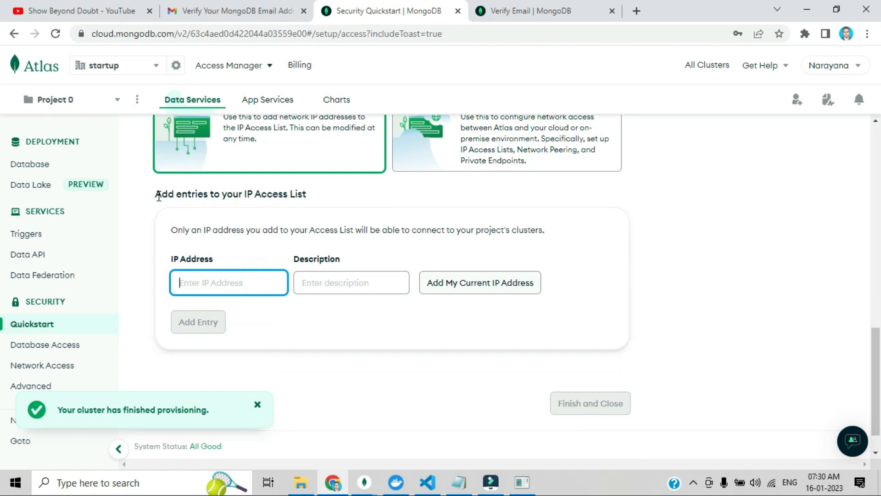
pyautogui.moveTo(159, 196); pyautogui.dragTo(312, 193)
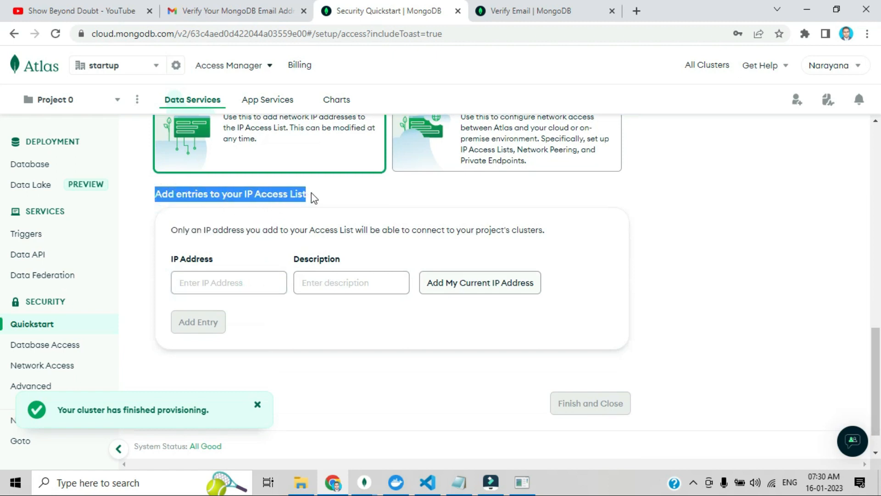
pyautogui.click(311, 193)
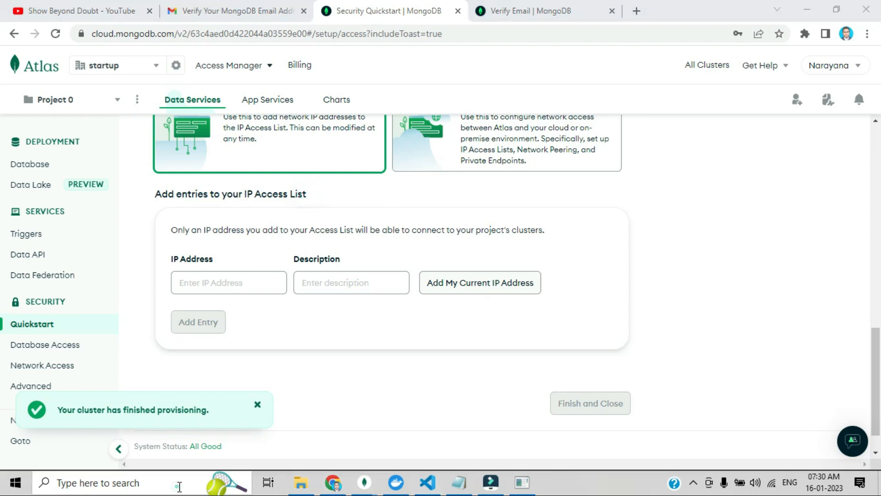
pyautogui.click(184, 482)
# - Launch Command Prompt from search and run ipconfig
pyautogui.write('md')
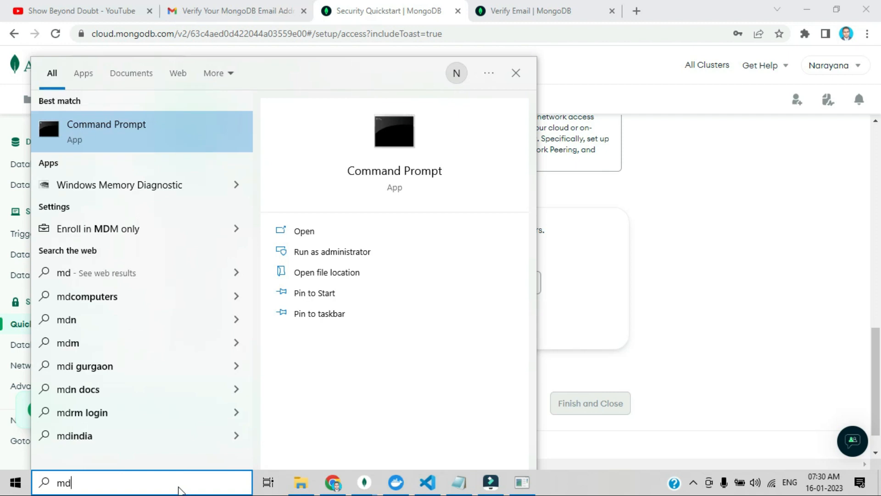
pyautogui.press('Return')
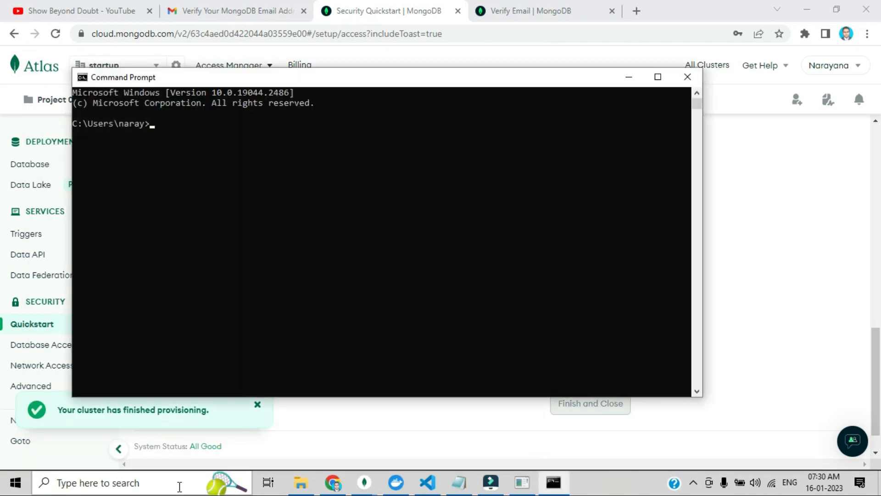
pyautogui.write('ipconfig')
pyautogui.press('Return')
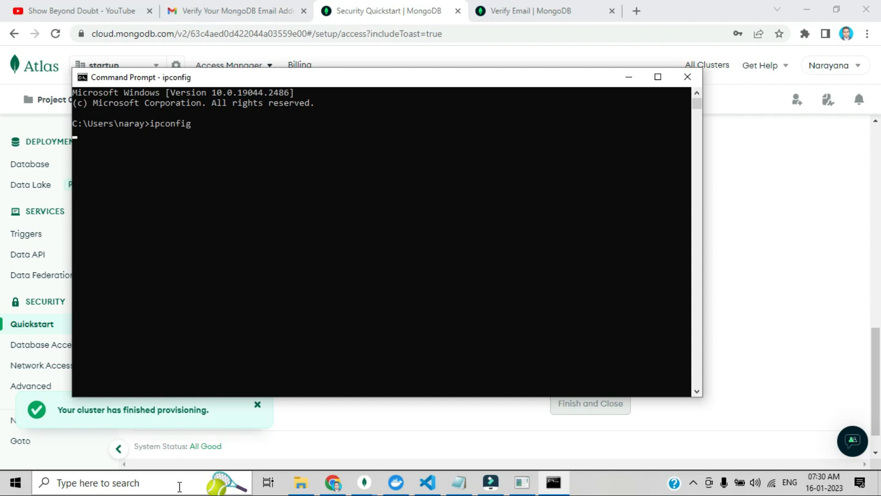
# - Maximize the console and select the Wi-Fi IPv4 address 192.168.43.27
pyautogui.click(656, 79)
pyautogui.moveTo(202, 133); pyautogui.dragTo(266, 135)
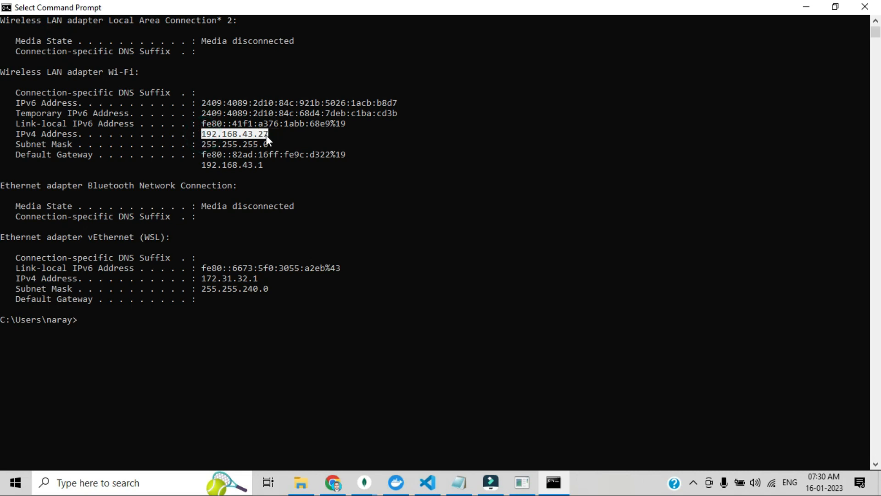
pyautogui.click(334, 481)
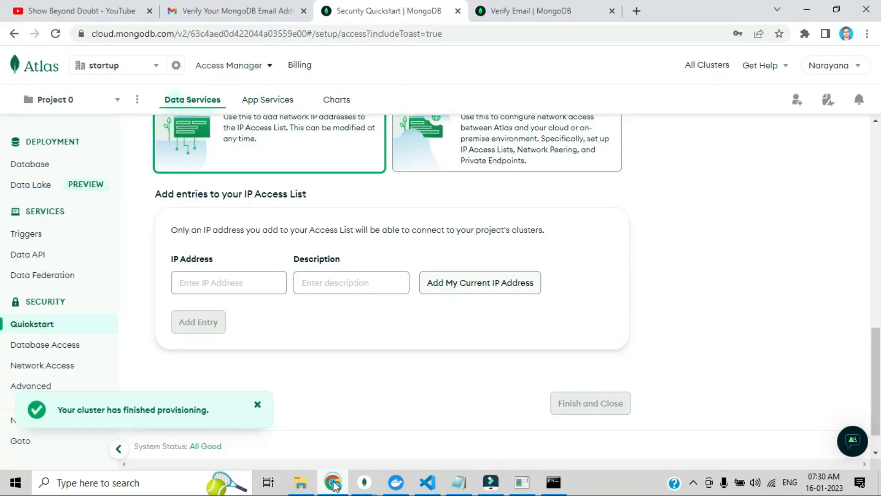
# - Add 0.0.0.0 to the IP access list and decline Chrome's save-password prompt
pyautogui.click(256, 278)
pyautogui.write('0.0.0.0')
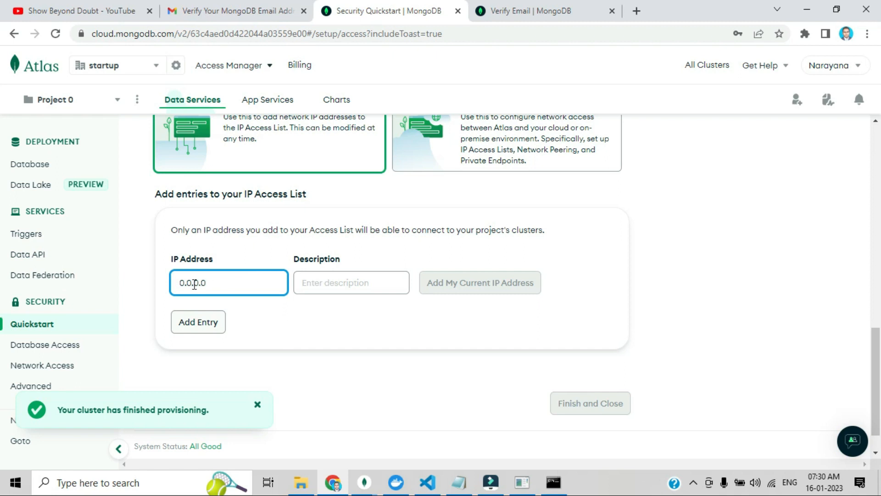
pyautogui.doubleClick(217, 282)
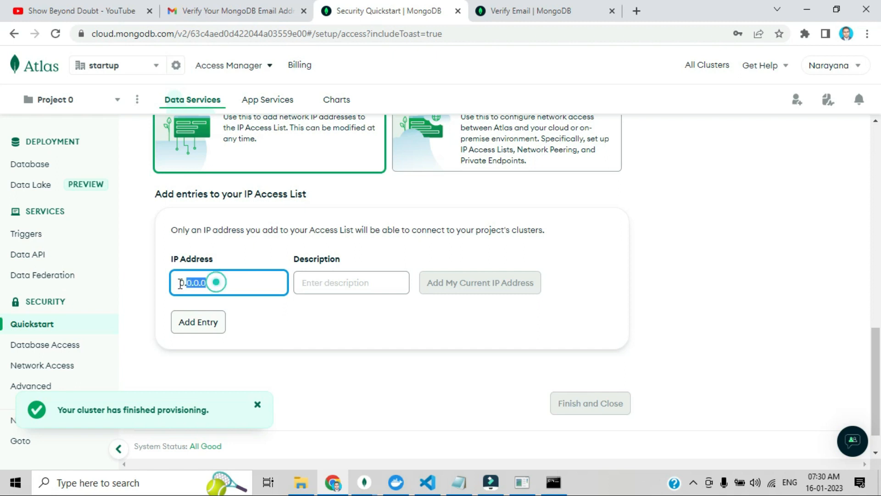
pyautogui.click(250, 303)
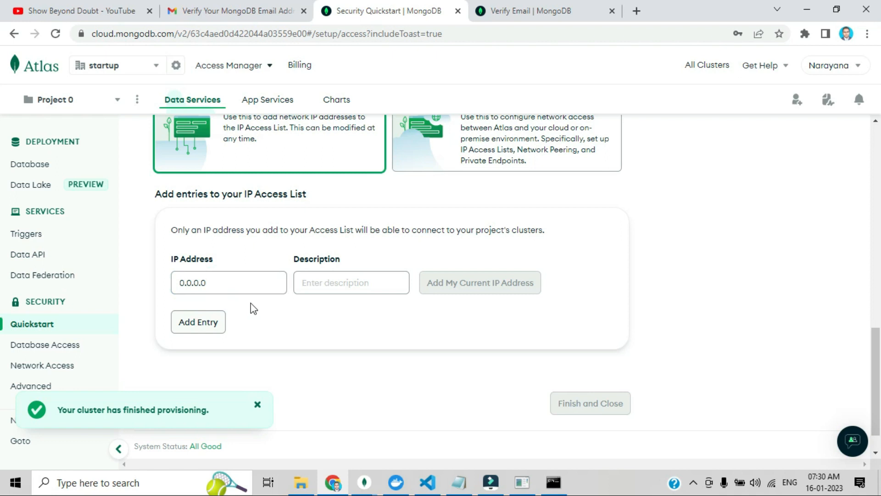
pyautogui.click(196, 323)
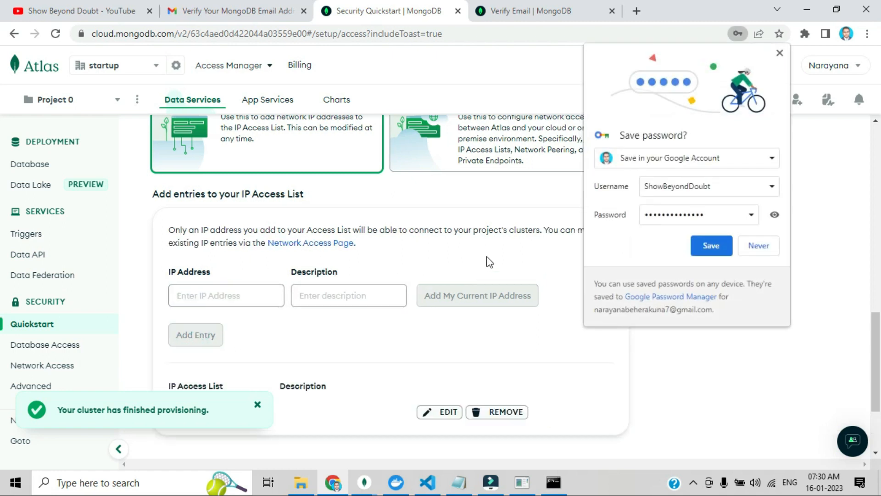
pyautogui.scroll(-3, 490, 266)
pyautogui.click(752, 246)
# - Finish and close the quickstart, then go to Databases to see Cluster0 active
pyautogui.moveTo(205, 288); pyautogui.dragTo(165, 292)
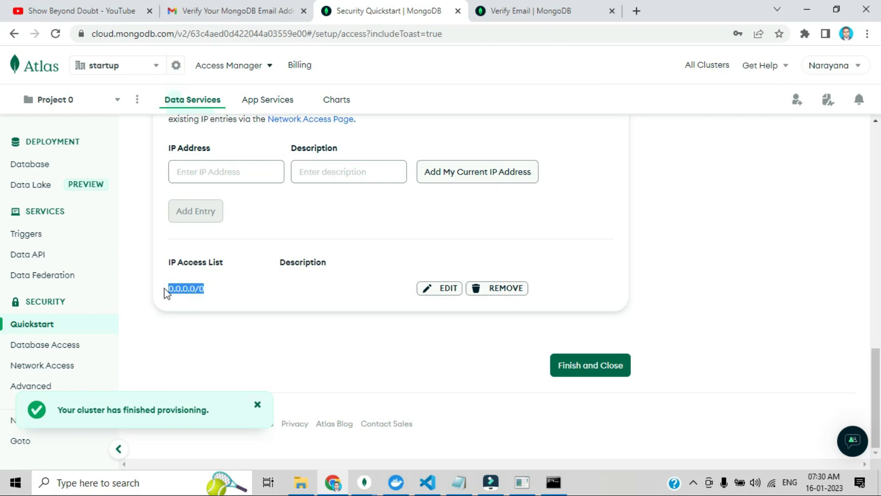
pyautogui.click(590, 370)
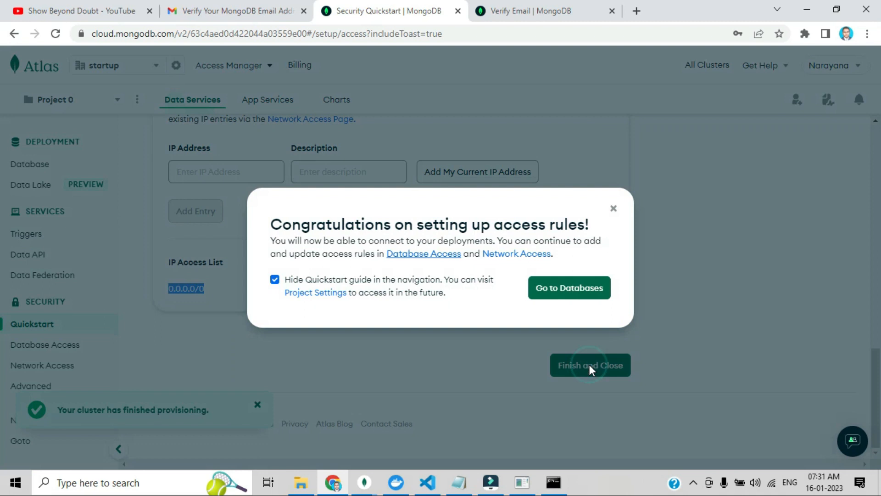
pyautogui.click(580, 282)
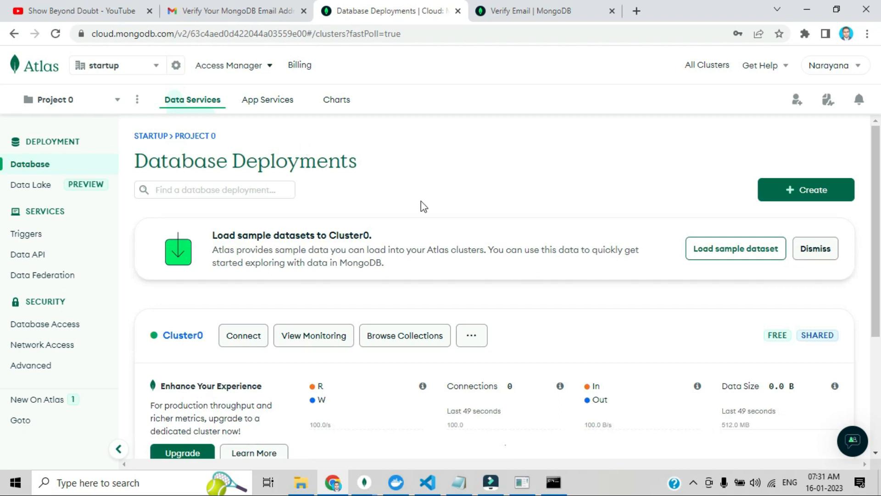
pyautogui.scroll(-4, 421, 201)
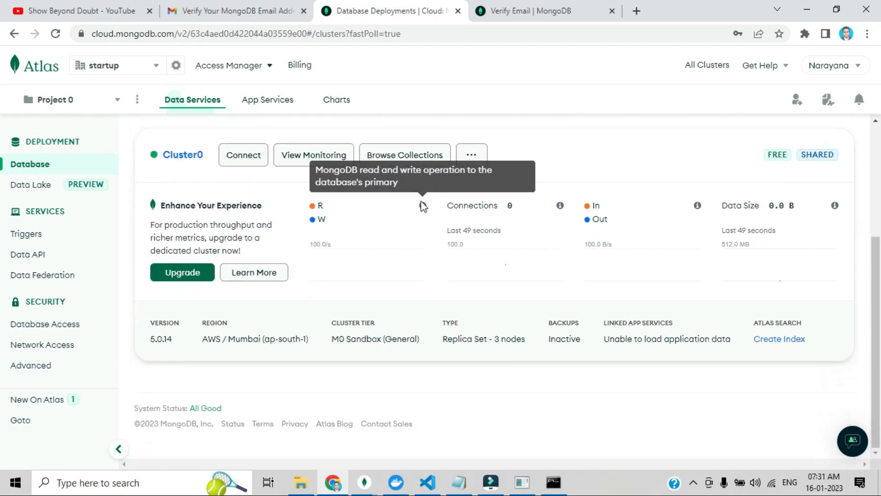
pyautogui.scroll(2, 360, 276)
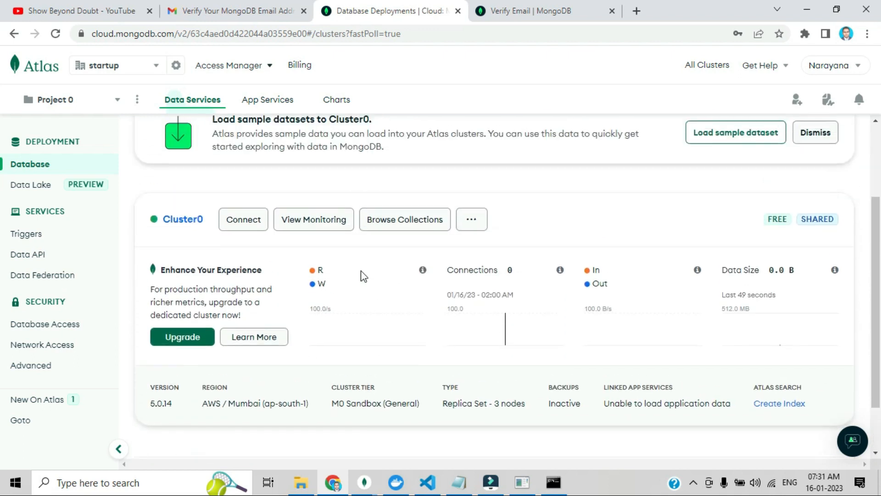
# - Open Cluster0's collections and confirm loading the ~350 MB sample dataset
pyautogui.click(384, 220)
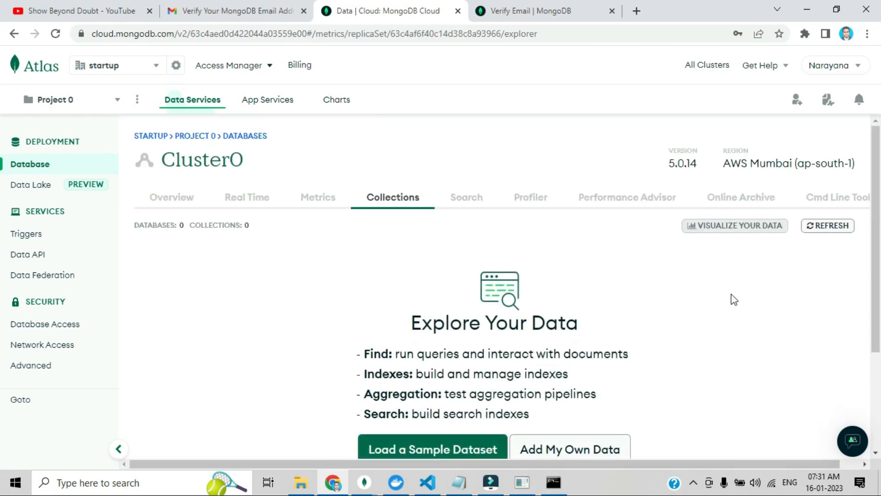
pyautogui.scroll(-3, 731, 298)
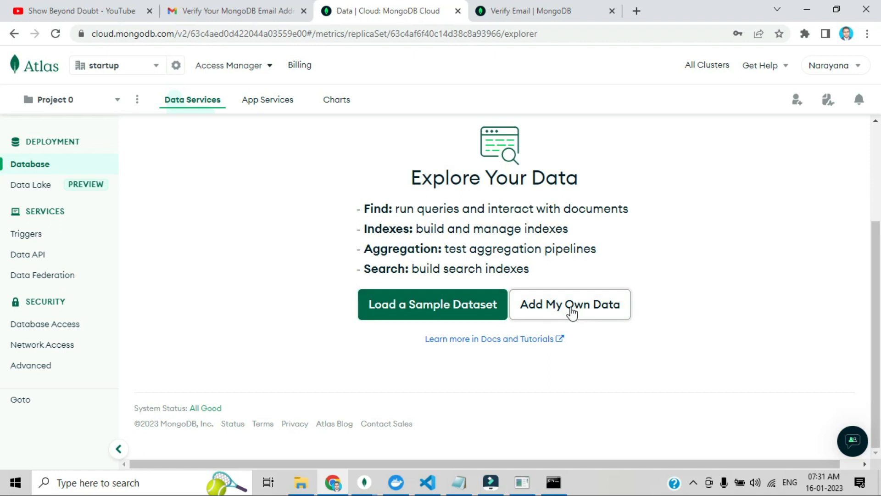
pyautogui.click(413, 310)
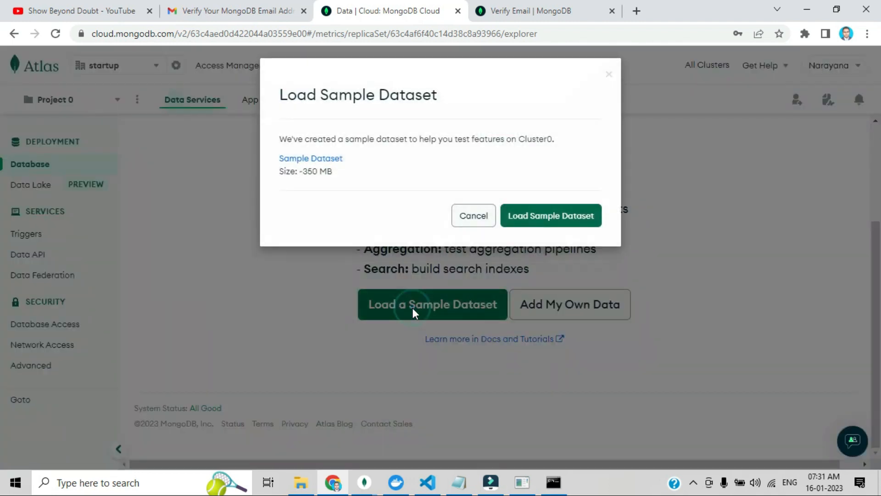
pyautogui.moveTo(300, 173); pyautogui.dragTo(340, 177)
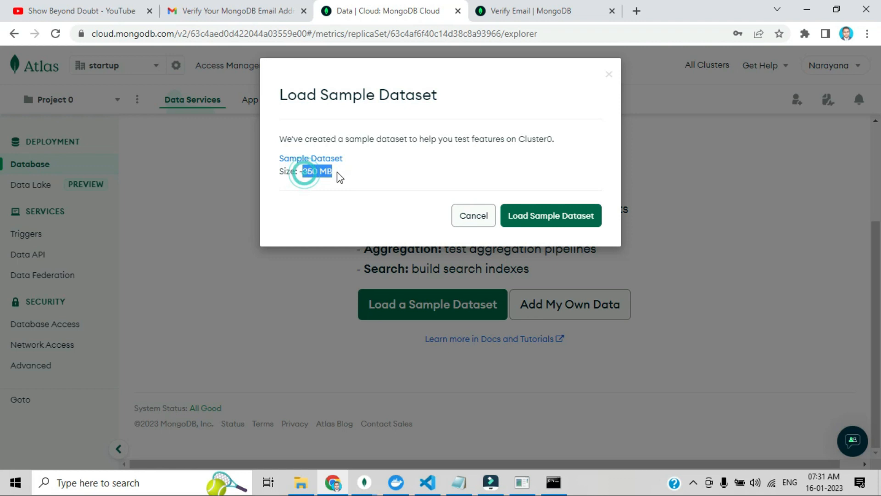
pyautogui.click(562, 217)
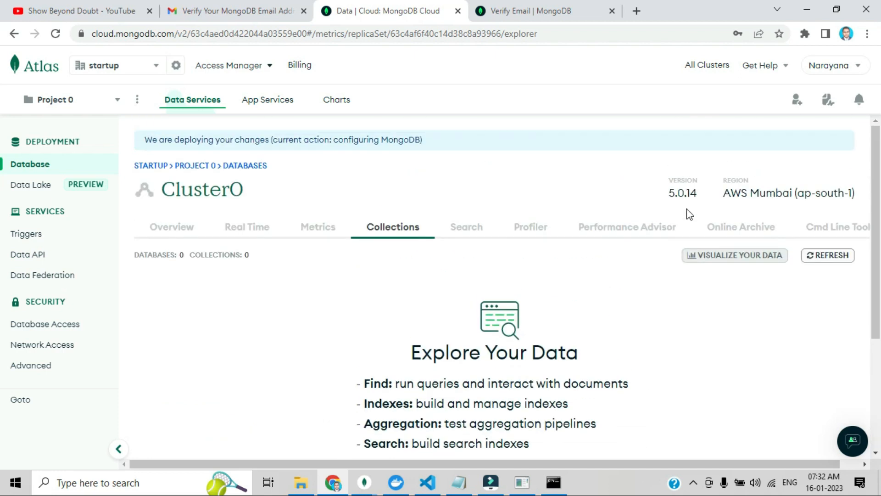
# - Reload the Collections page twice until sample_mflix with its comments collection appears
pyautogui.scroll(-3, 686, 214)
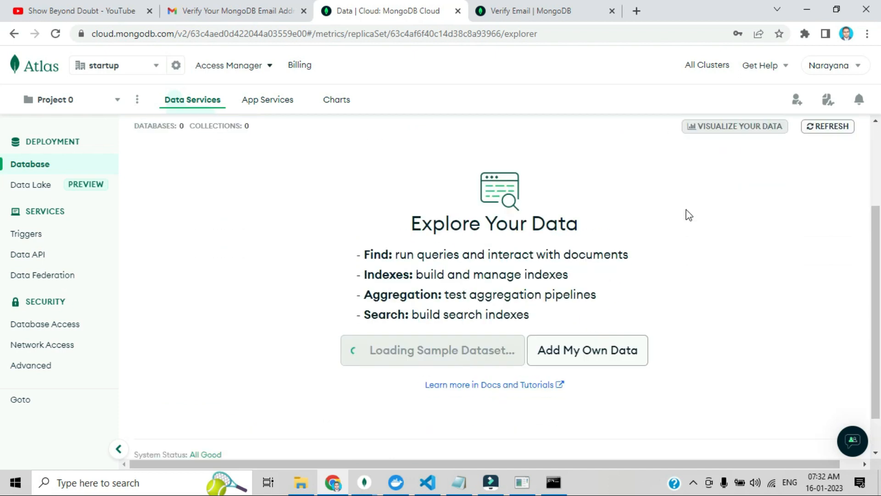
pyautogui.click(55, 34)
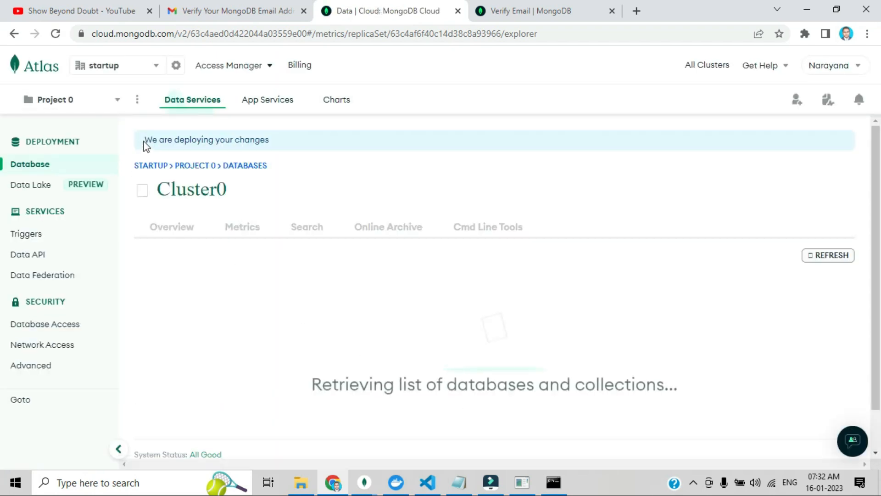
pyautogui.moveTo(145, 140); pyautogui.dragTo(267, 139)
pyautogui.scroll(-4, 368, 346)
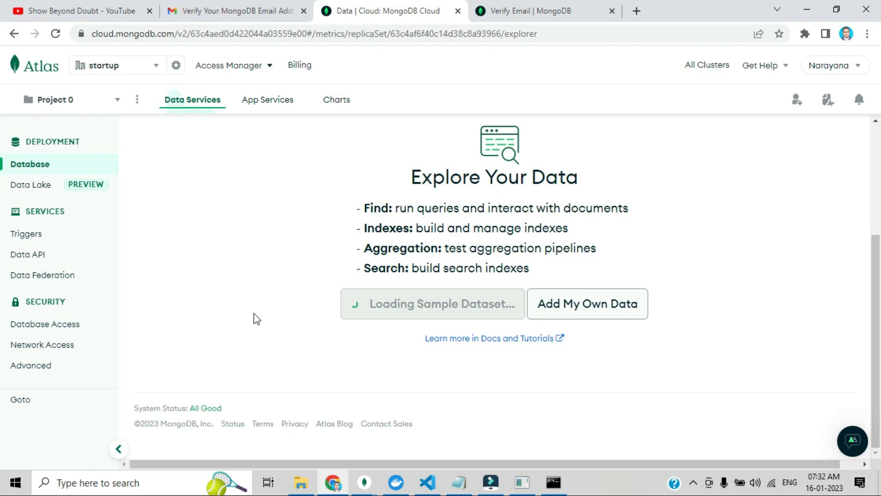
pyautogui.scroll(3, 285, 339)
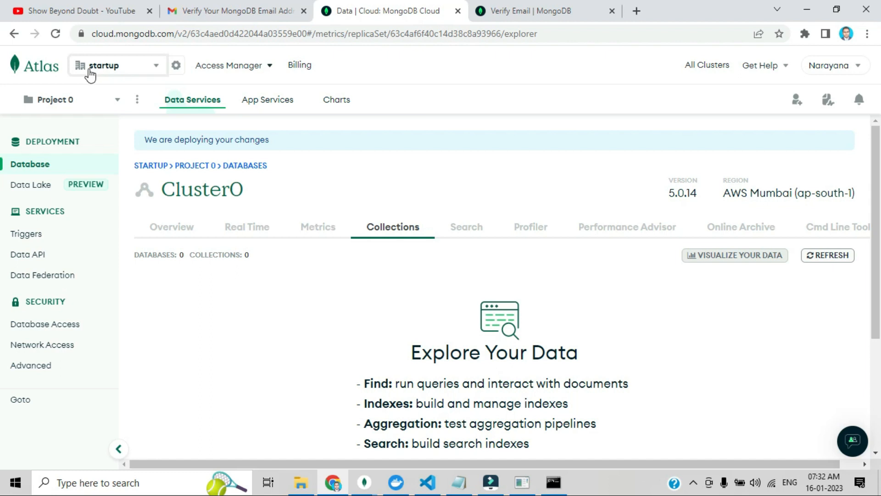
pyautogui.click(59, 35)
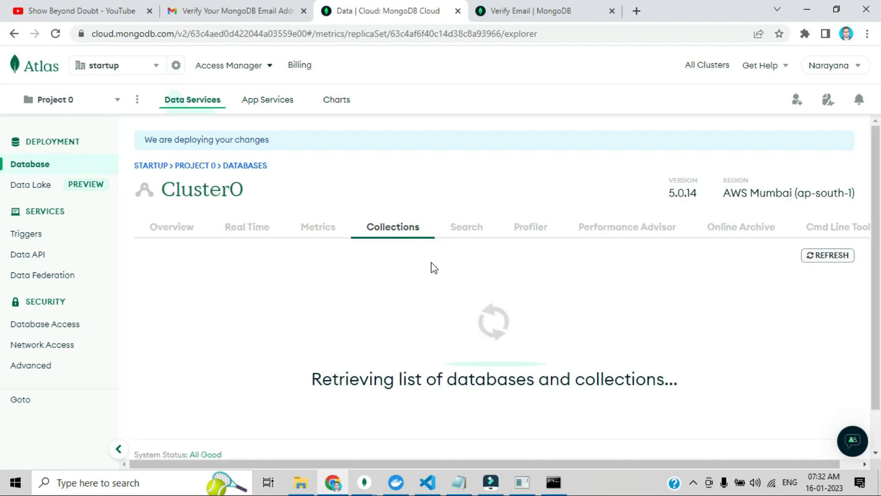
pyautogui.scroll(-1, 393, 274)
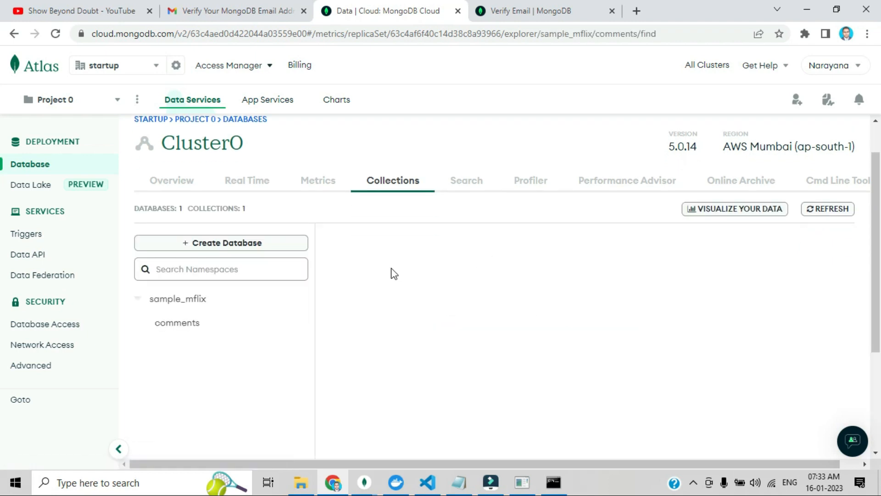
# - Open the sample_mflix comments documents in Atlas and briefly check the Compass window
pyautogui.click(303, 323)
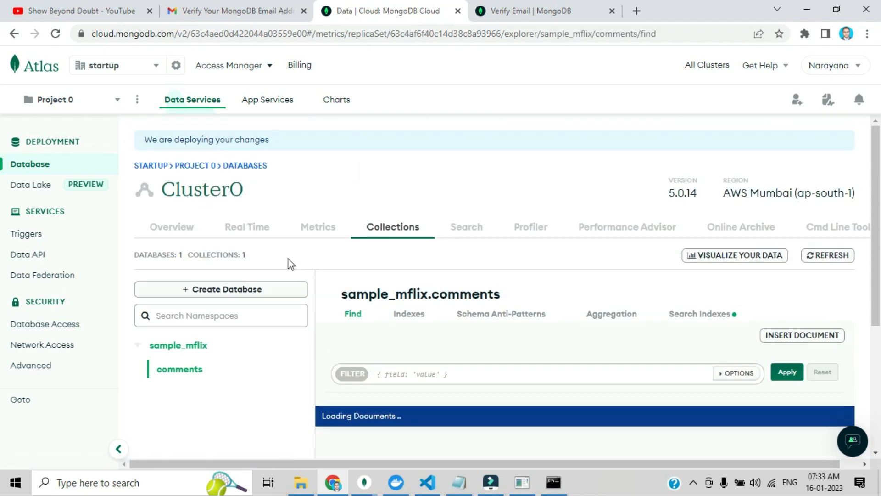
pyautogui.moveTo(148, 139); pyautogui.dragTo(274, 139)
pyautogui.click(277, 139)
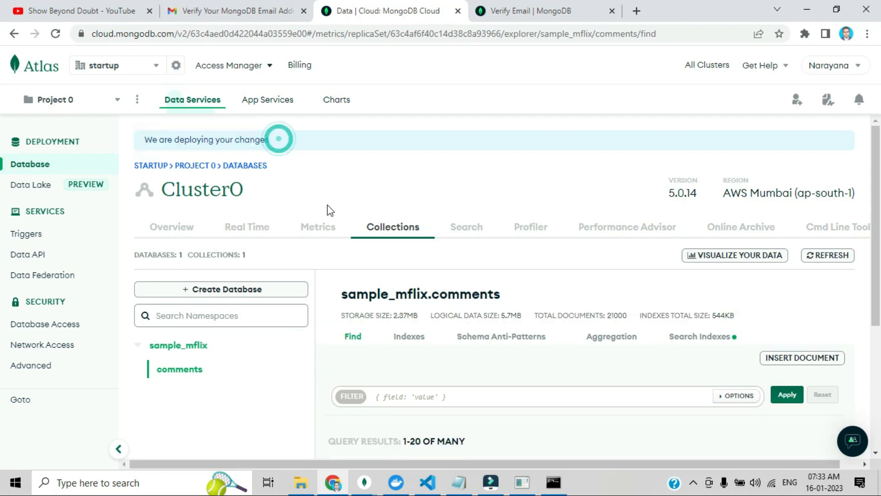
pyautogui.click(364, 482)
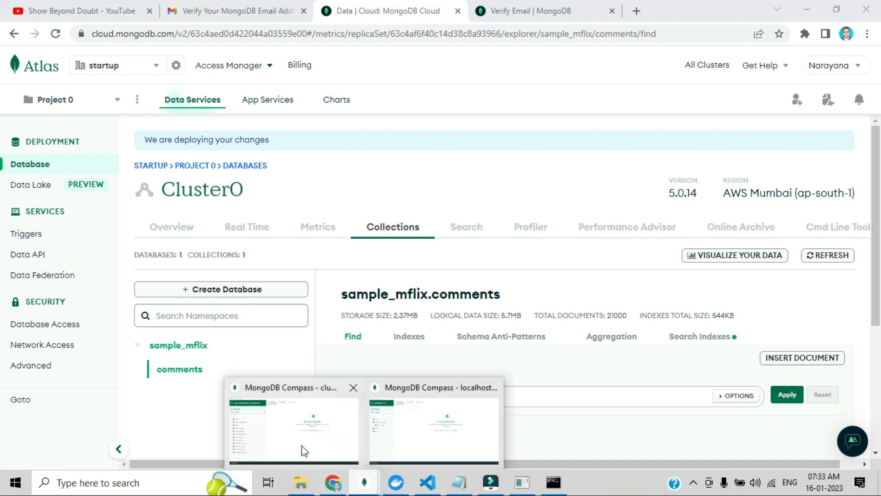
pyautogui.click(301, 447)
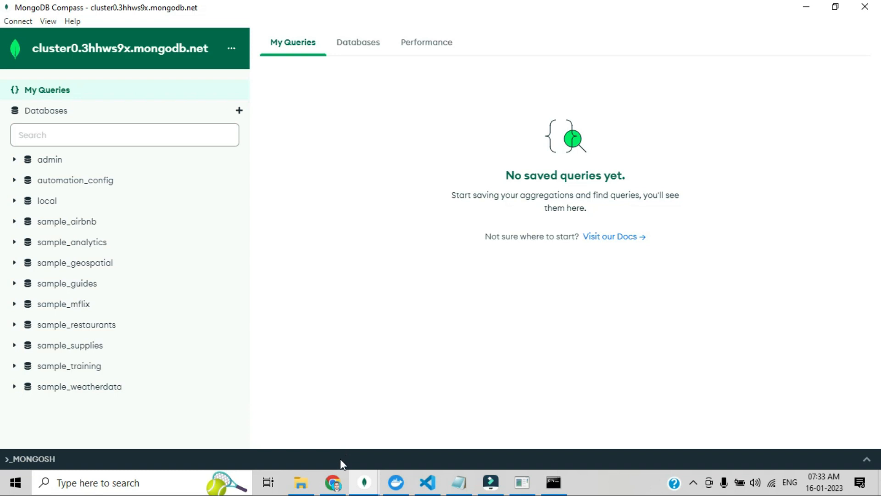
pyautogui.click(334, 481)
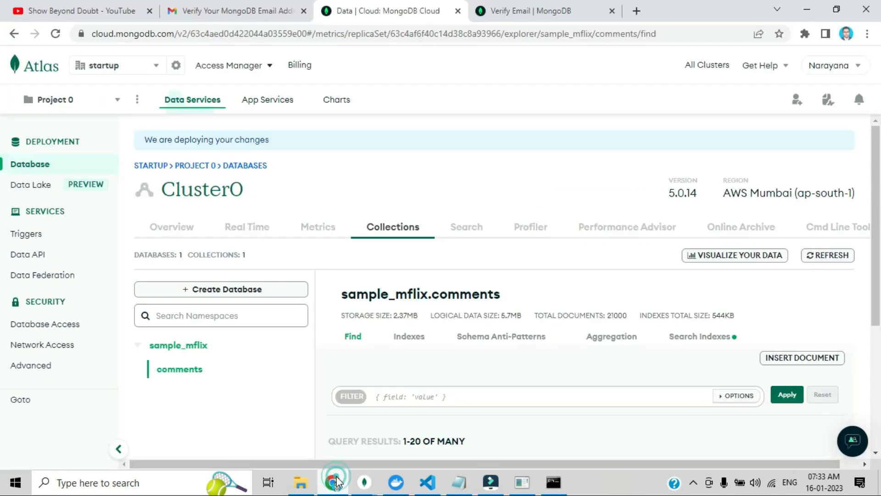
pyautogui.scroll(-4, 321, 292)
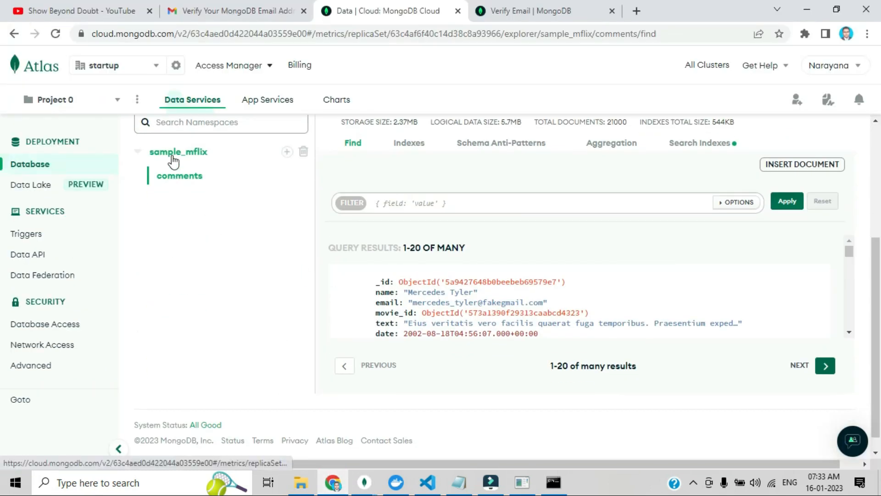
# - In Compass, expand and collapse sample_mflix to view its collections, then return to Atlas
pyautogui.moveTo(364, 482)
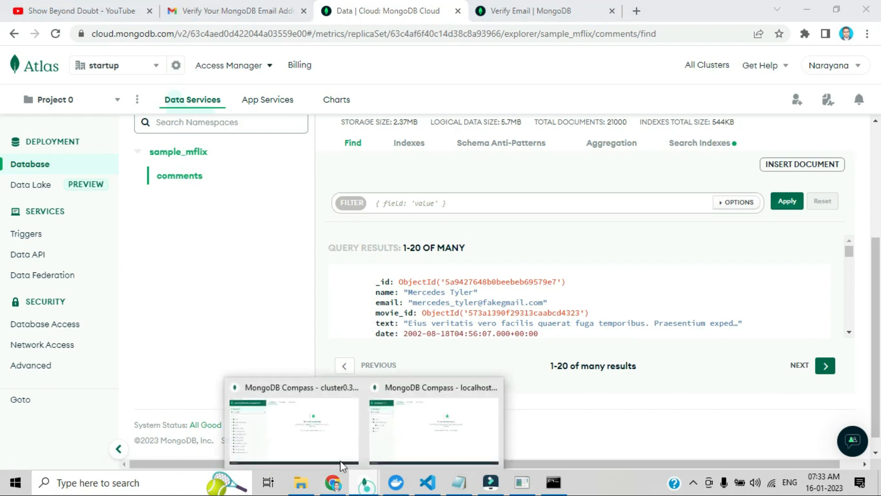
pyautogui.click(310, 436)
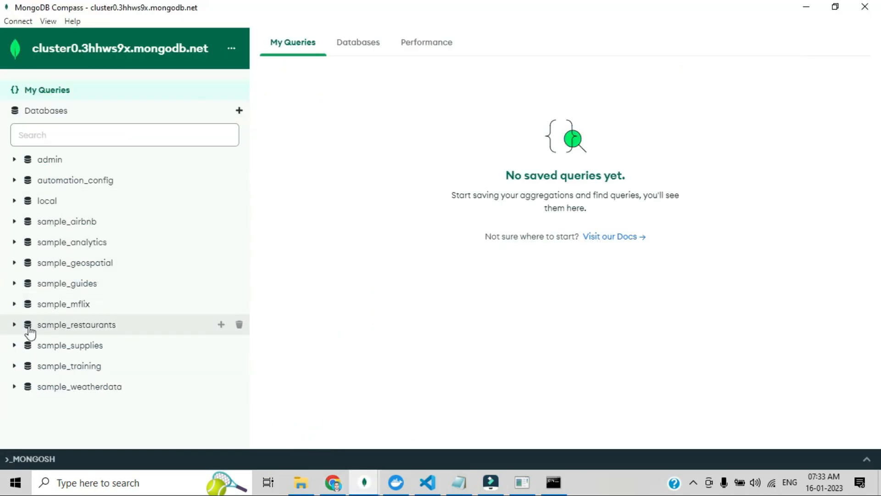
pyautogui.click(15, 304)
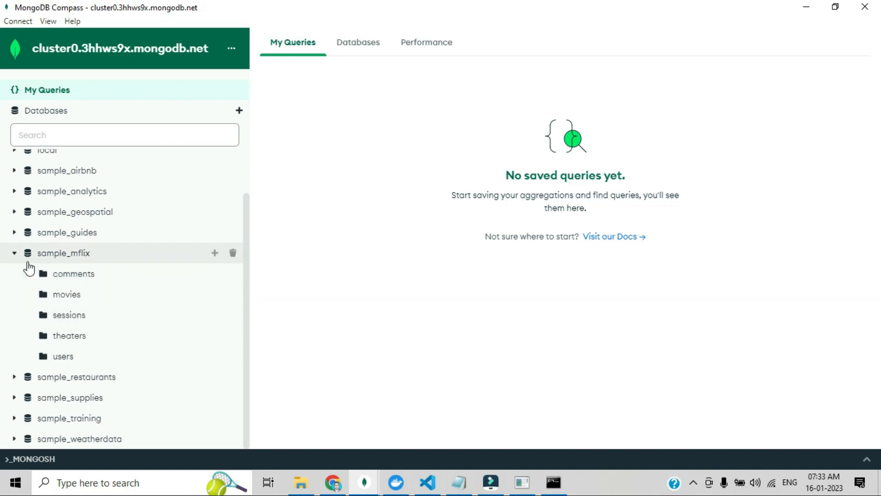
pyautogui.click(15, 255)
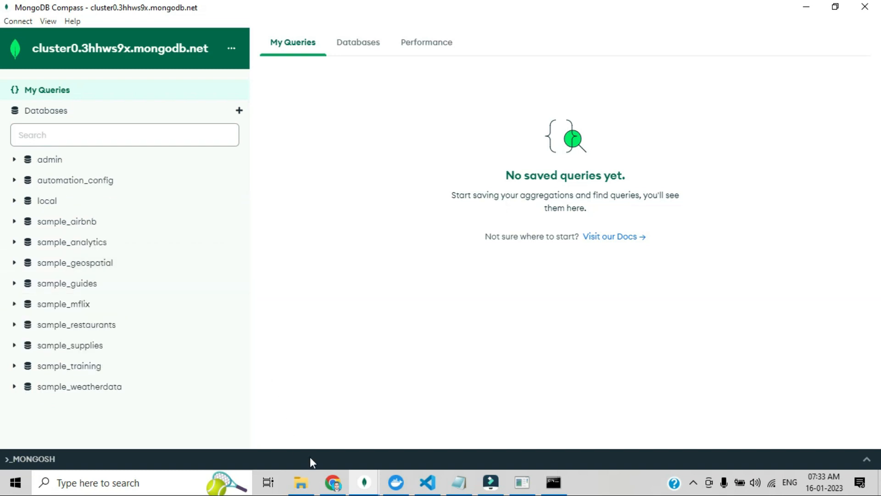
pyautogui.click(332, 482)
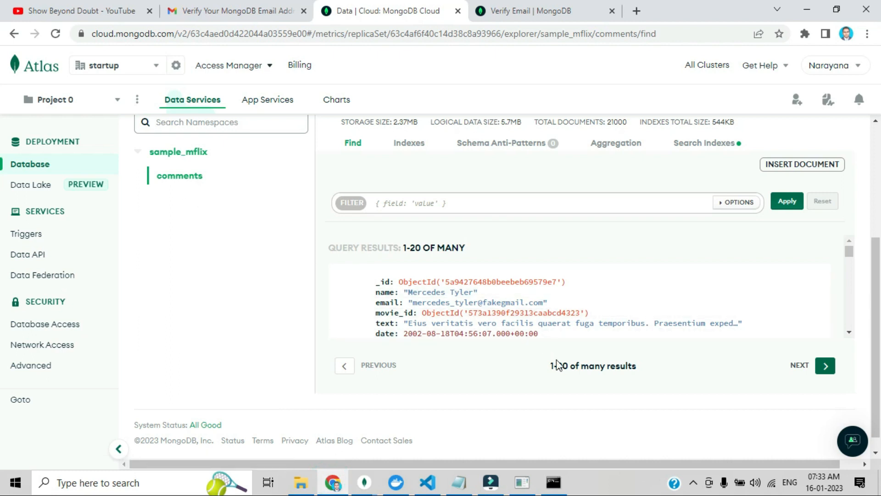
# - Page to the next set of comment documents, then go back to the Database Deployments overview
pyautogui.scroll(3, 452, 361)
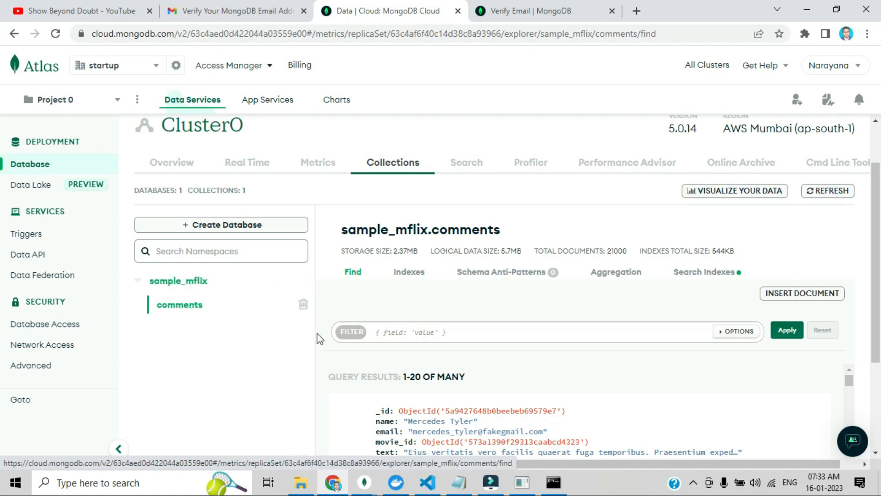
pyautogui.scroll(-3, 498, 380)
pyautogui.moveTo(540, 335); pyautogui.dragTo(385, 262)
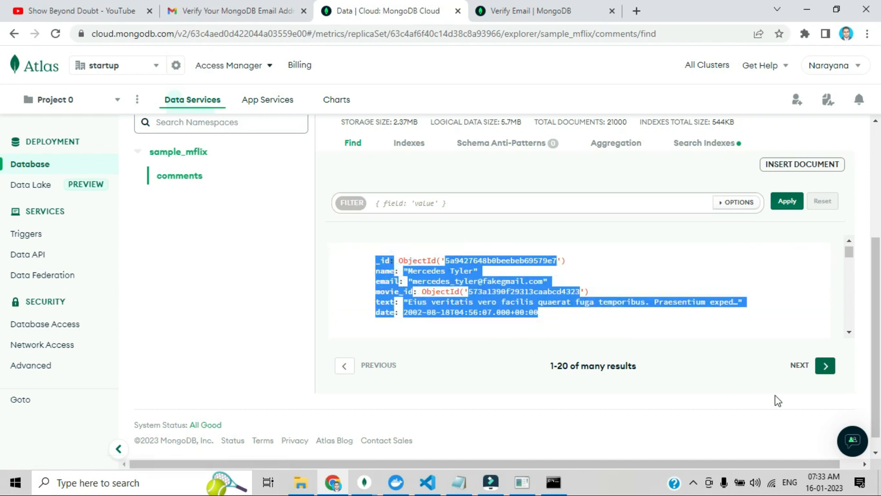
pyautogui.click(825, 365)
pyautogui.click(758, 319)
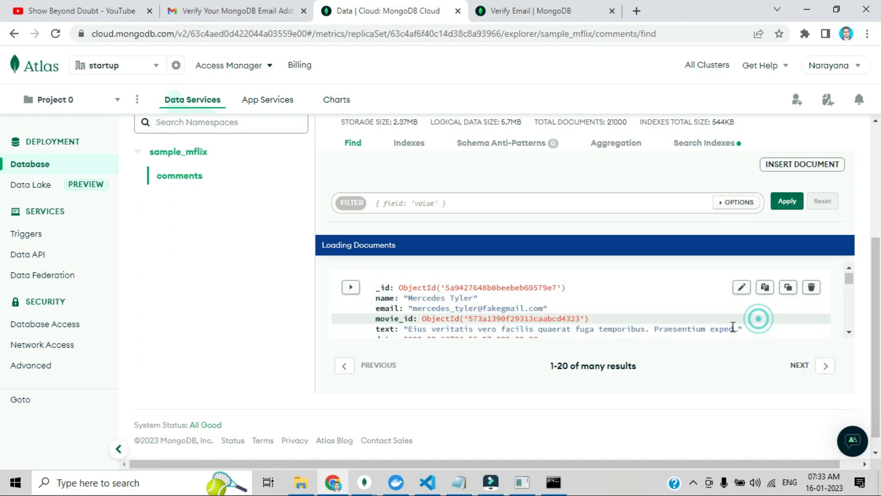
pyautogui.scroll(1, 539, 337)
pyautogui.scroll(4, 315, 321)
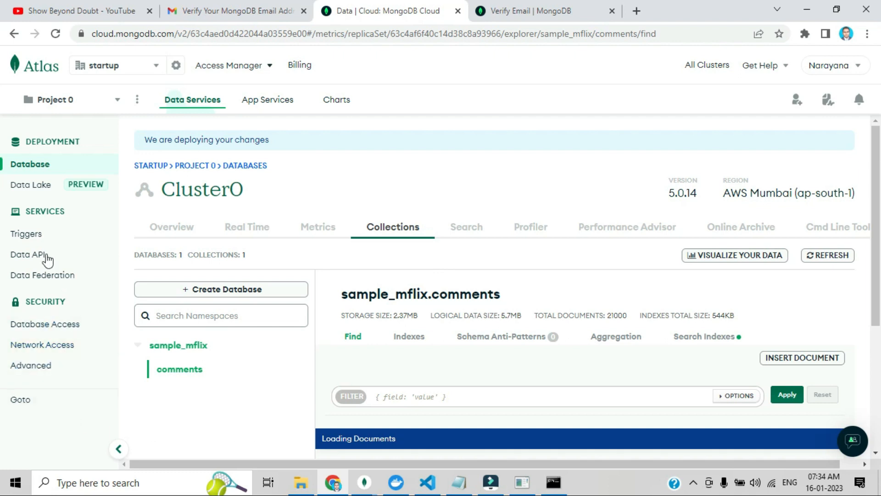
pyautogui.click(39, 163)
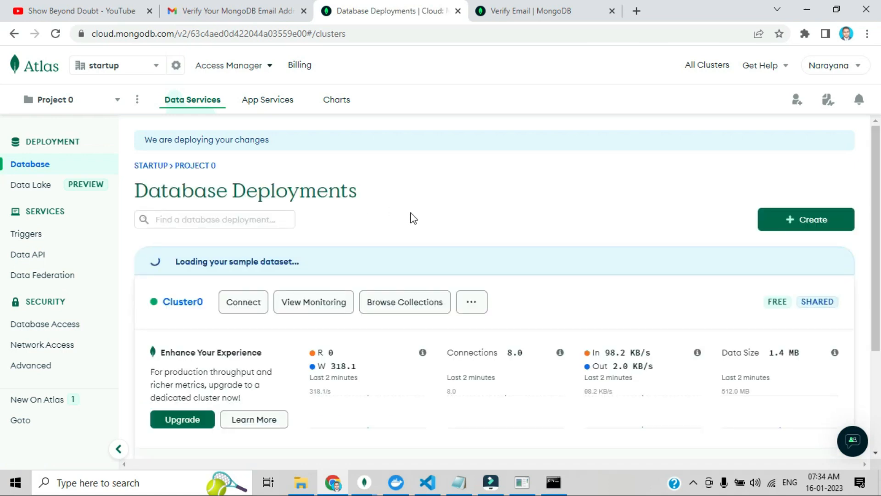
# - Open Cluster0's Connect dialog and scroll to the Shell, application, Compass and VS Code methods
pyautogui.scroll(-3, 433, 211)
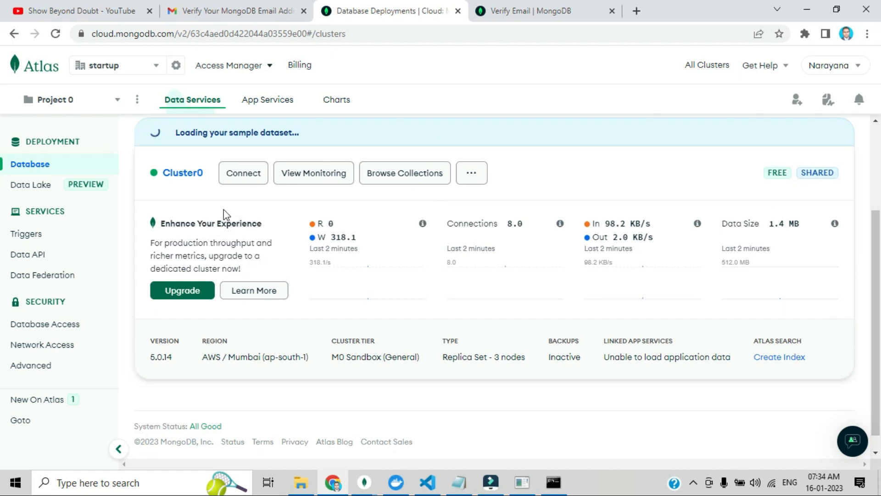
pyautogui.click(245, 174)
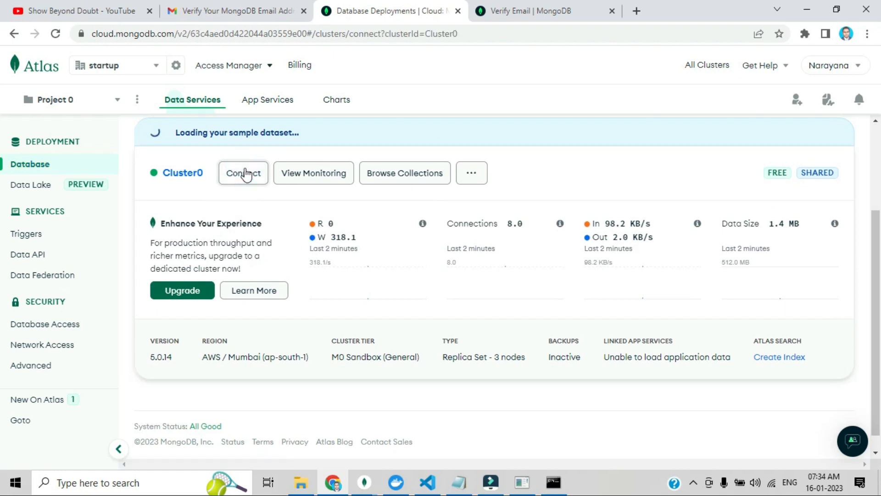
pyautogui.scroll(-2, 441, 230)
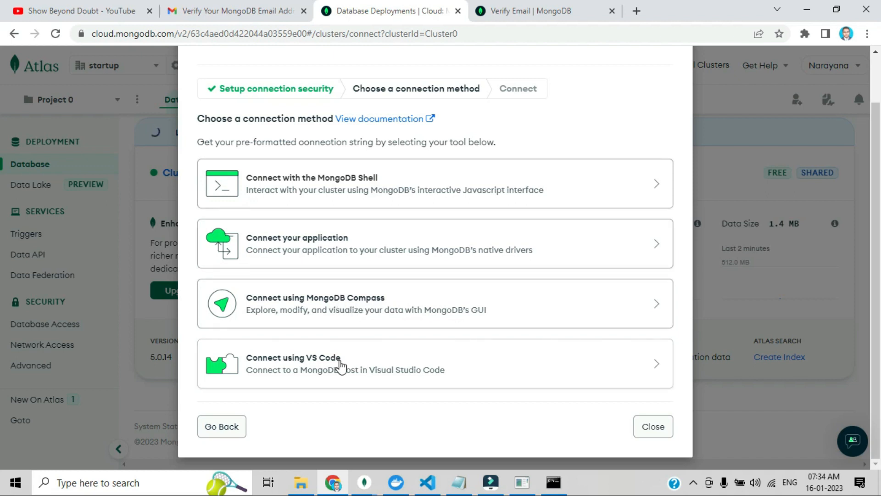
pyautogui.click(364, 482)
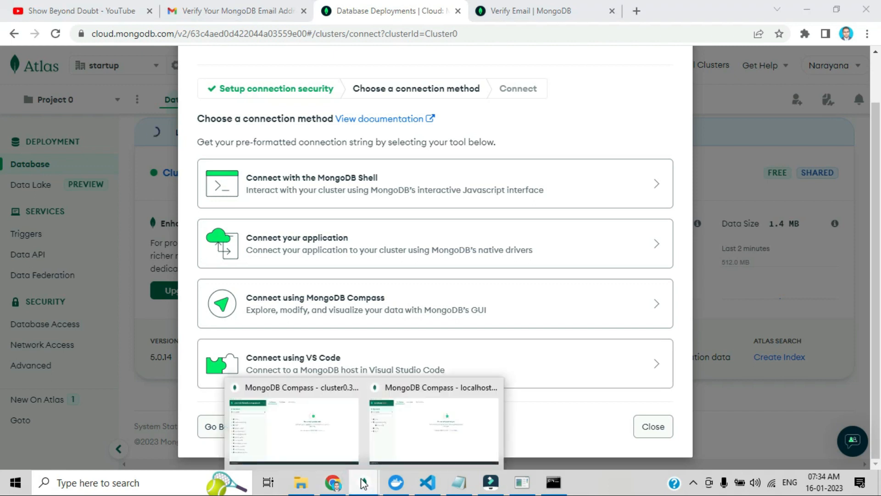
# - Look through the YouTube, Gmail and verification tabs, then return to the Atlas Database Deployments tab
pyautogui.click(109, 13)
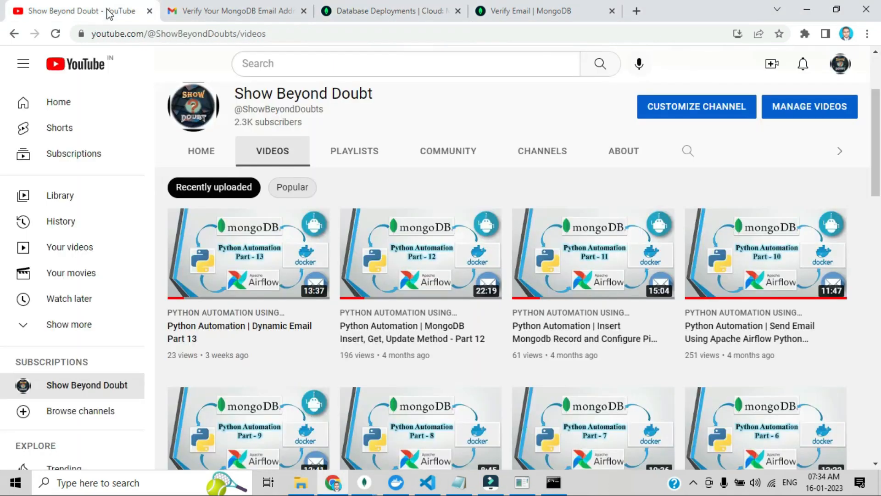
pyautogui.scroll(-5, 468, 133)
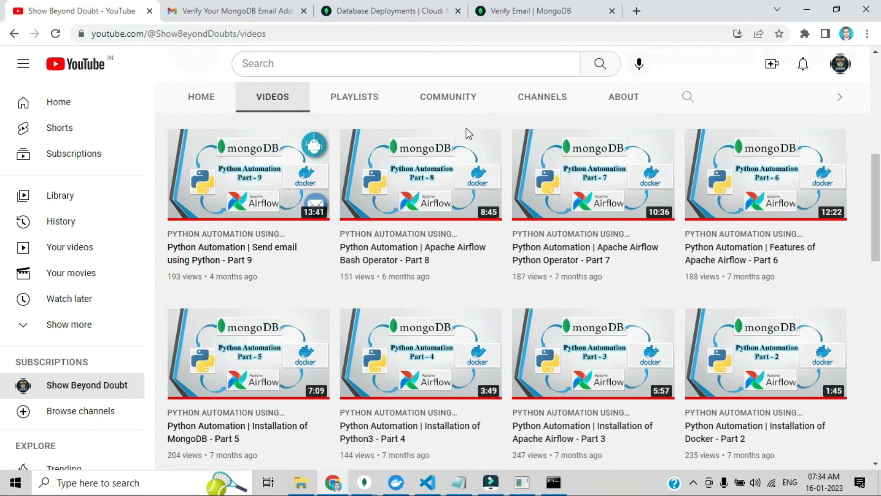
pyautogui.scroll(-3, 459, 137)
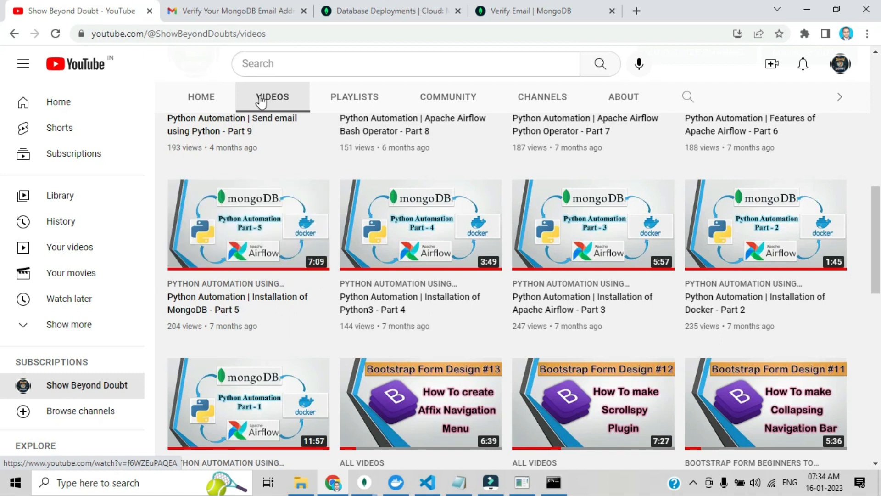
pyautogui.click(244, 6)
pyautogui.click(388, 6)
pyautogui.click(511, 3)
pyautogui.click(413, 3)
# - Choose the MongoDB Compass method and copy Cluster0's Compass connection string
pyautogui.click(326, 310)
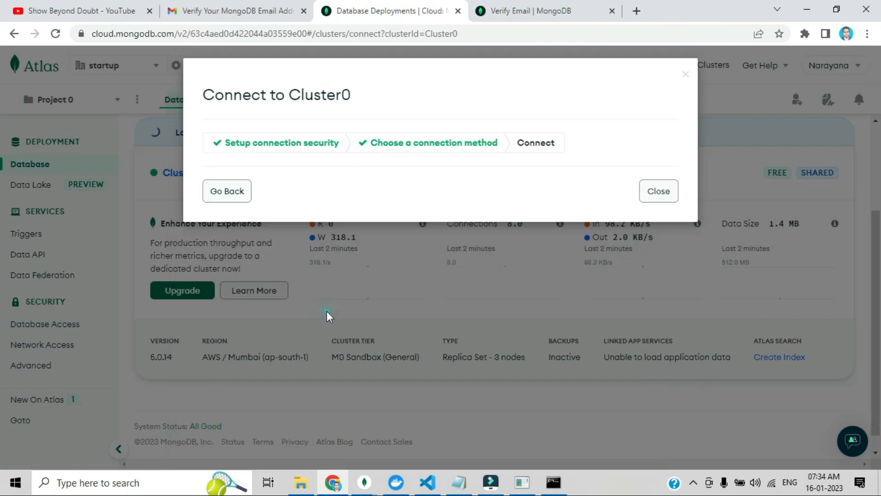
pyautogui.scroll(-2, 328, 317)
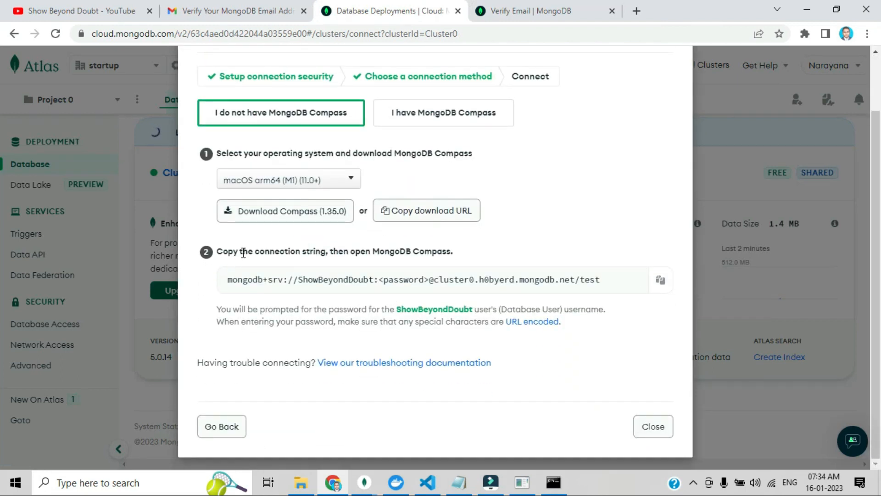
pyautogui.doubleClick(352, 283)
pyautogui.click(405, 285)
pyautogui.doubleClick(406, 285)
pyautogui.click(664, 282)
# - Paste the connection string below the pip commands in Notepad, replacing <password> with the database user's password
pyautogui.click(459, 482)
pyautogui.click(198, 65)
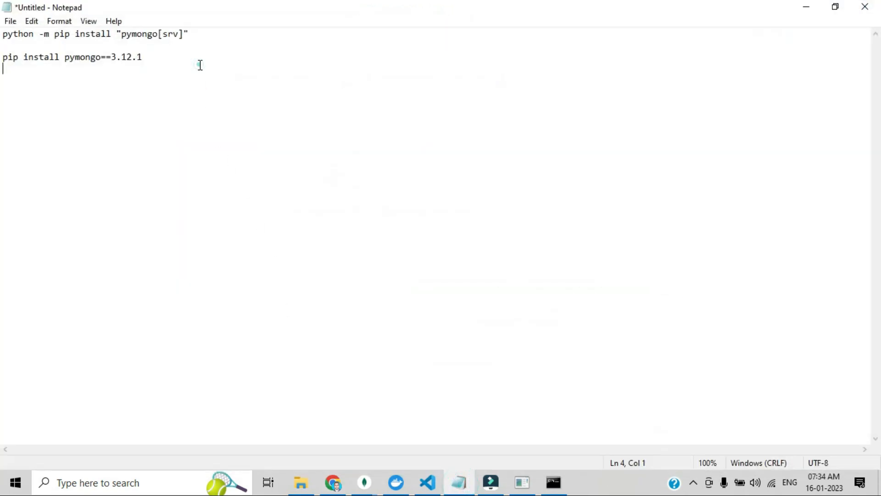
pyautogui.hotkey('ctrl', 'v')
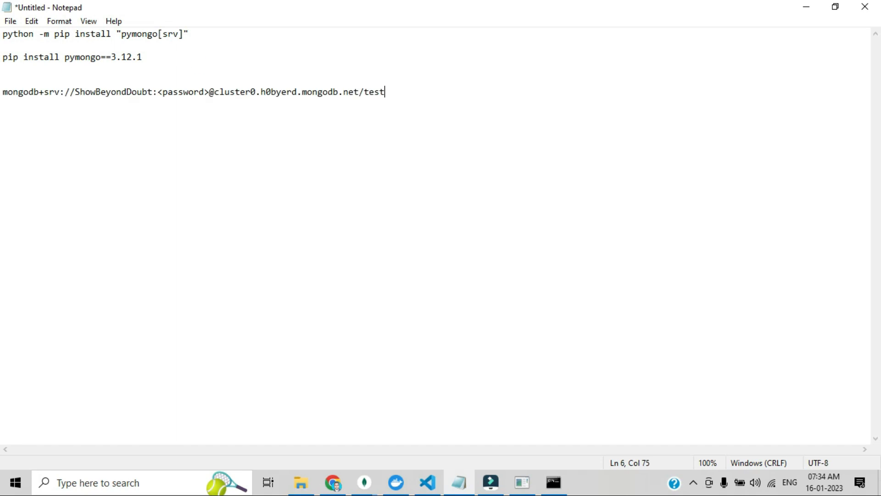
pyautogui.moveTo(210, 92); pyautogui.dragTo(158, 92)
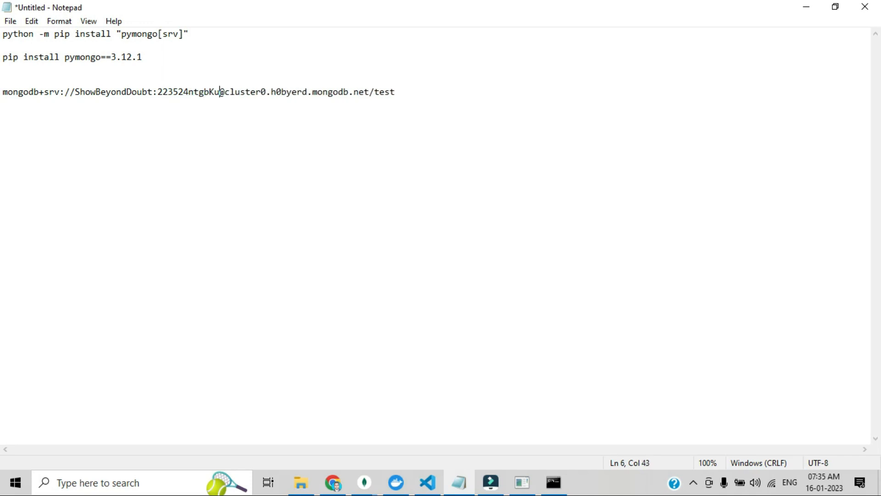
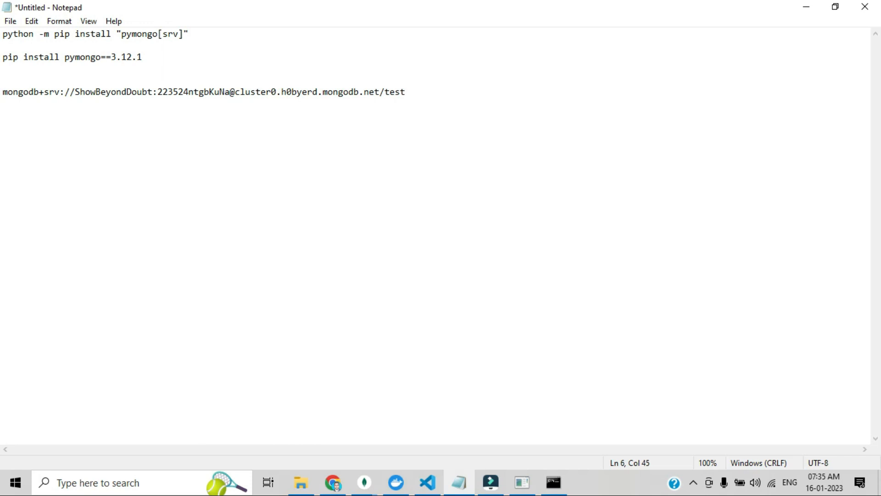
# - Copy the completed connection string line and bring the local Compass window forward
pyautogui.moveTo(406, 91); pyautogui.dragTo(2, 79)
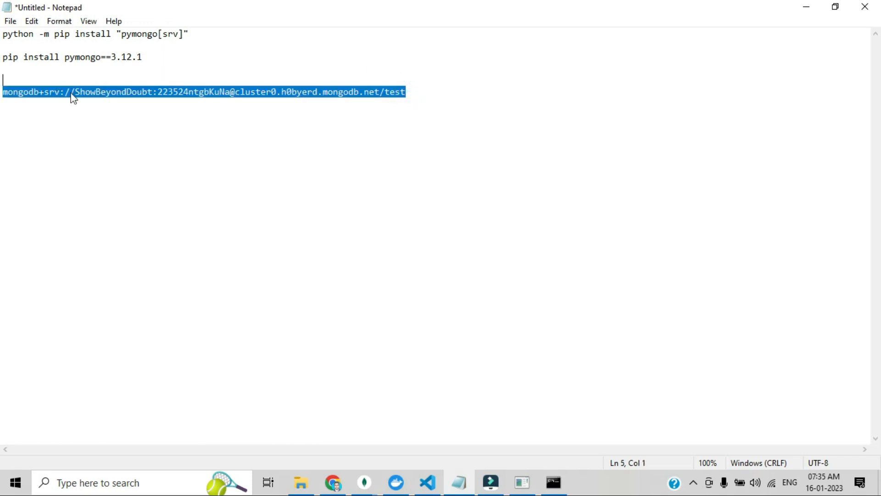
pyautogui.rightClick(72, 94)
pyautogui.click(113, 133)
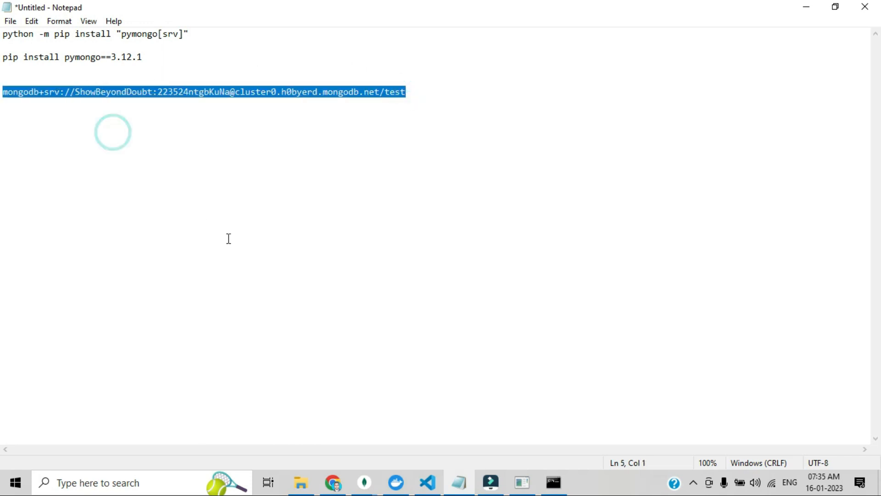
pyautogui.click(364, 482)
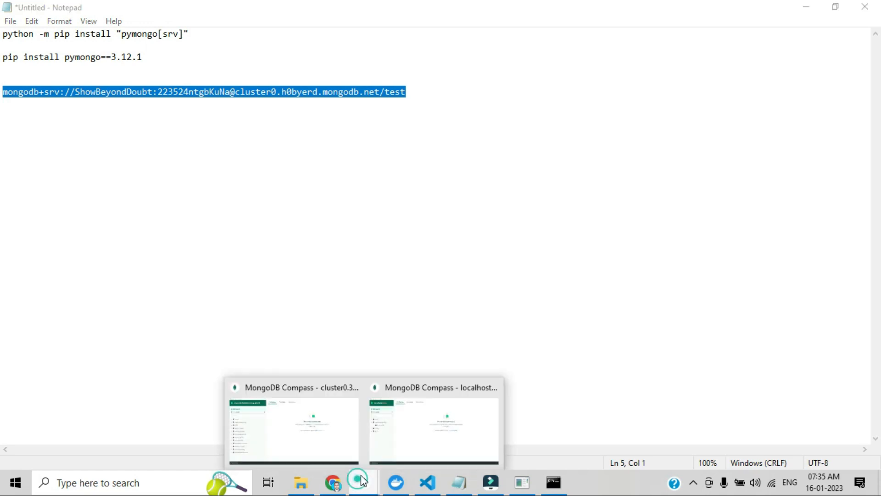
pyautogui.click(410, 439)
# - In a new maximized Compass connection, paste the Atlas URI without the blank line and connect
pyautogui.click(15, 21)
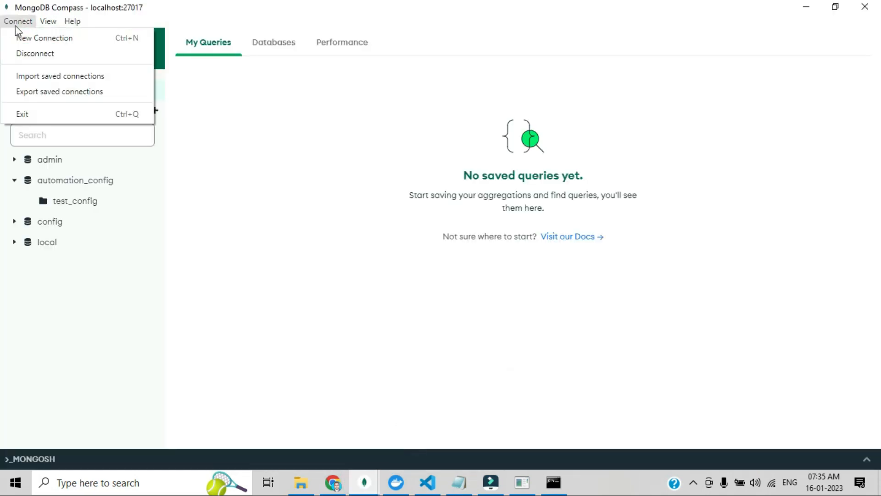
pyautogui.click(48, 40)
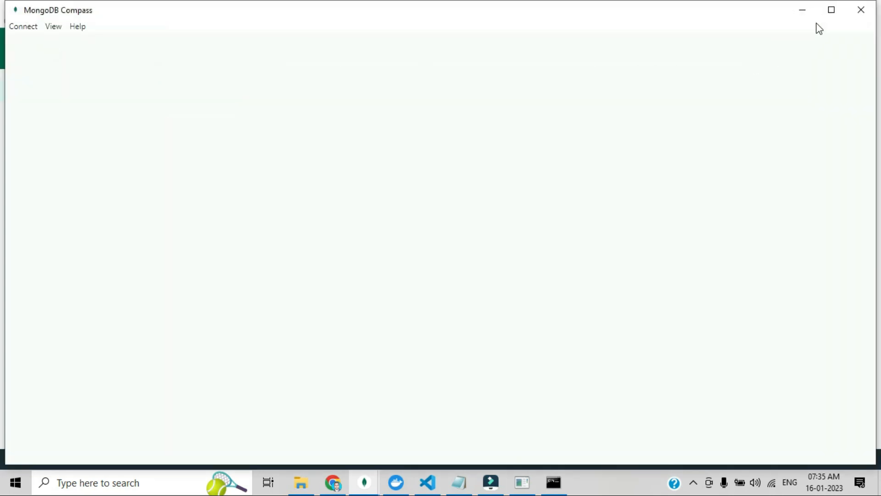
pyautogui.click(825, 12)
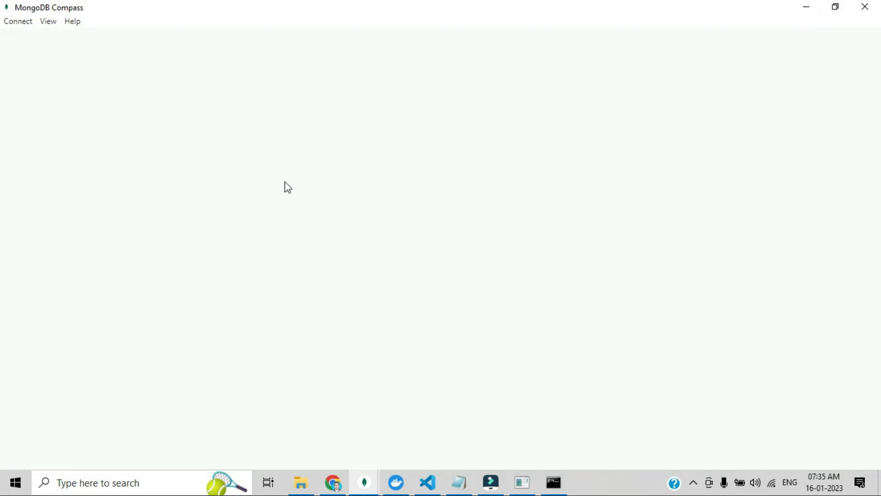
pyautogui.click(301, 160)
pyautogui.hotkey('ctrl', 'a')
pyautogui.hotkey('ctrl', 'v')
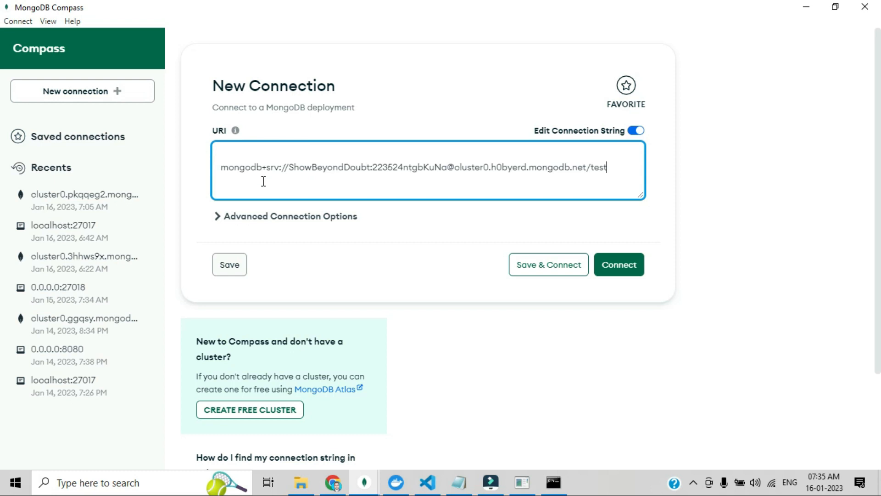
pyautogui.press('BackSpace')
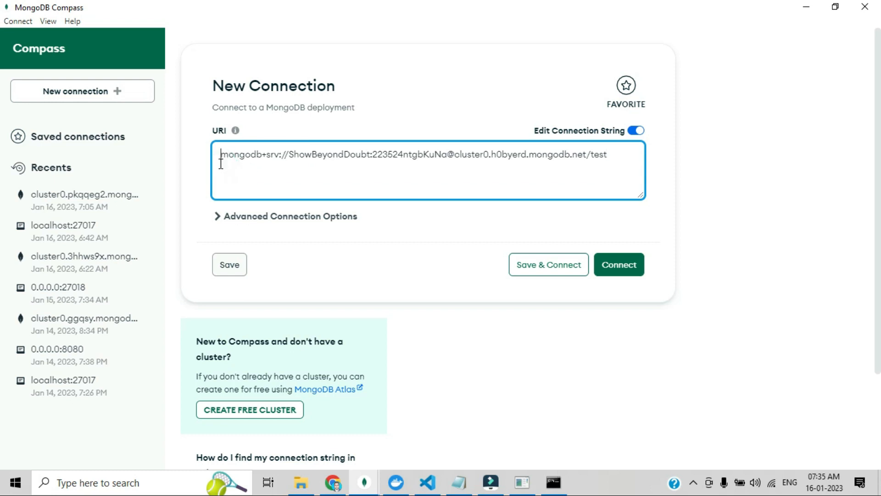
pyautogui.click(634, 255)
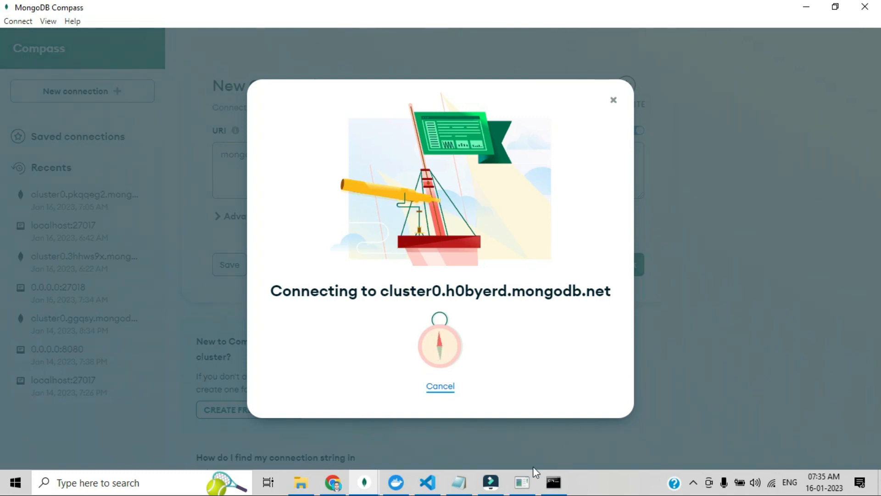
# - Expand sample_training and sample_mflix to check the cluster's databases
pyautogui.click(459, 482)
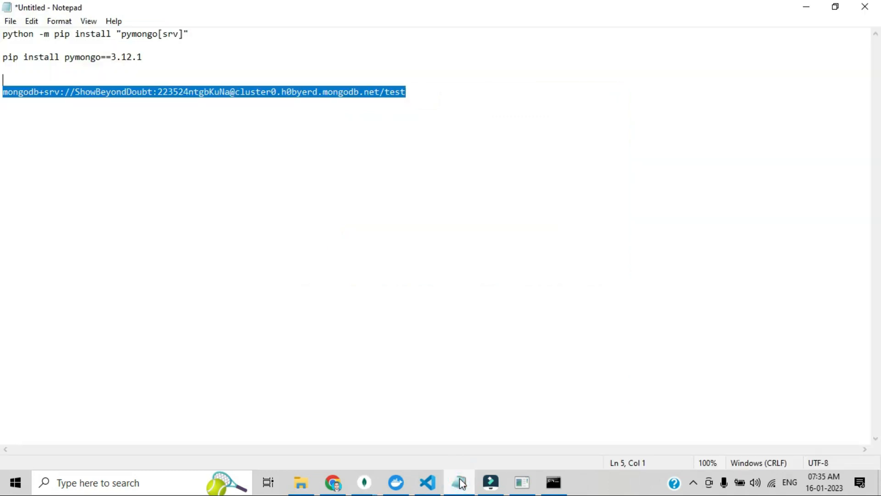
pyautogui.click(461, 482)
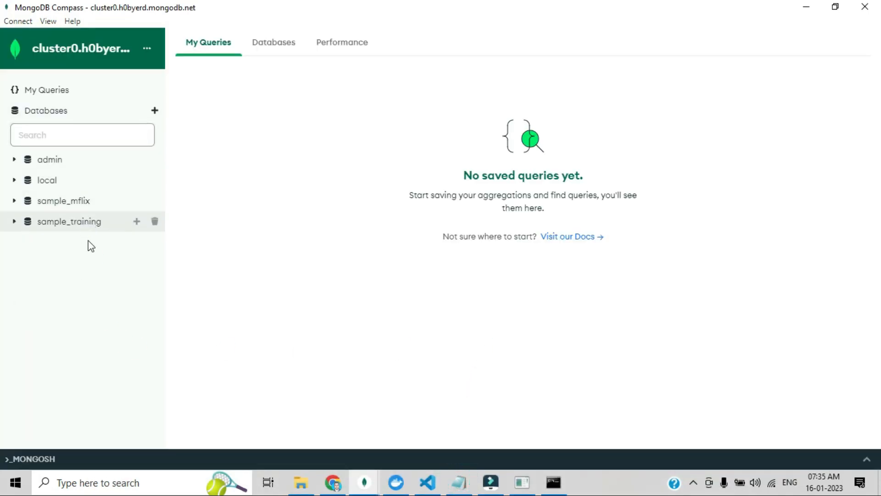
pyautogui.click(14, 222)
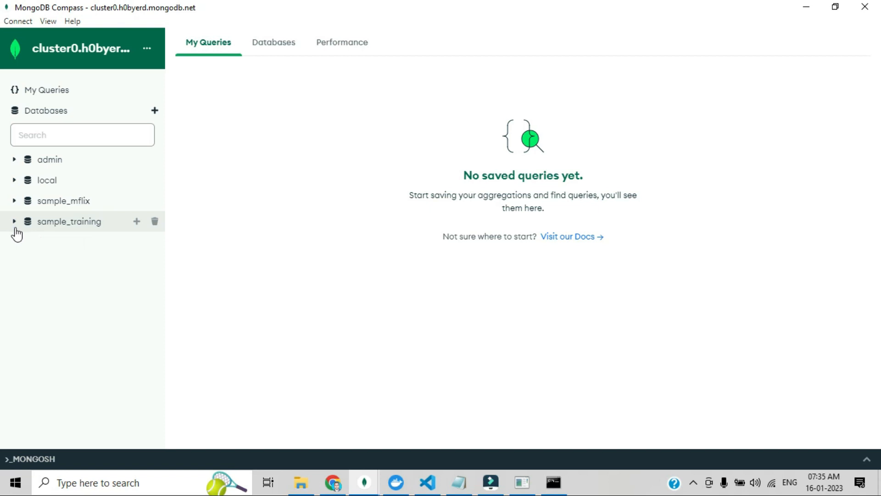
pyautogui.click(15, 201)
pyautogui.click(14, 201)
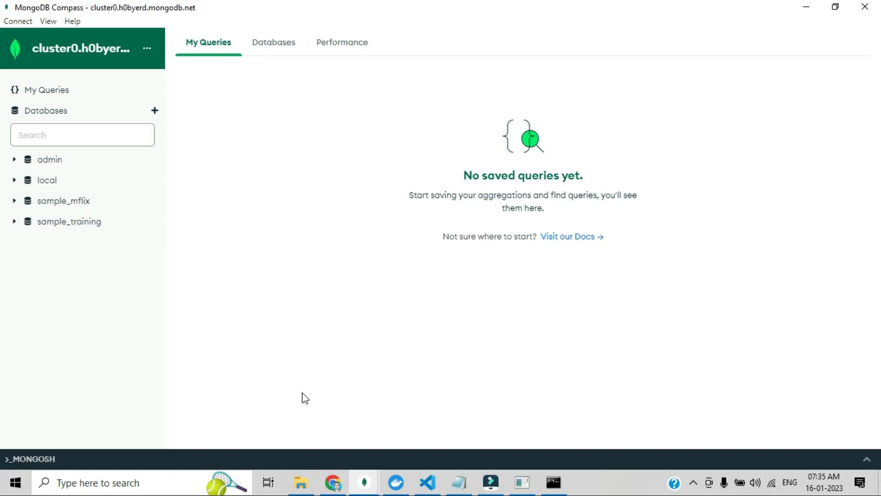
pyautogui.click(332, 482)
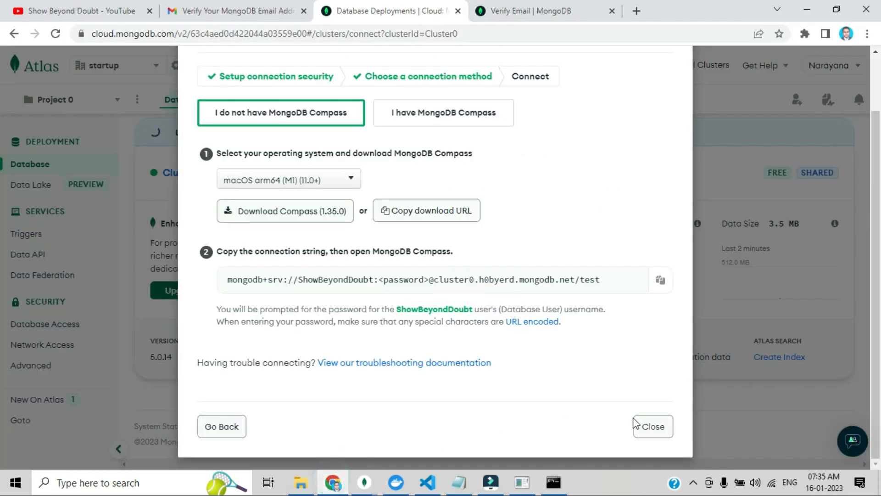
# - Close the Connect dialog and open Cluster0's Browse Collections view
pyautogui.click(652, 427)
pyautogui.click(42, 164)
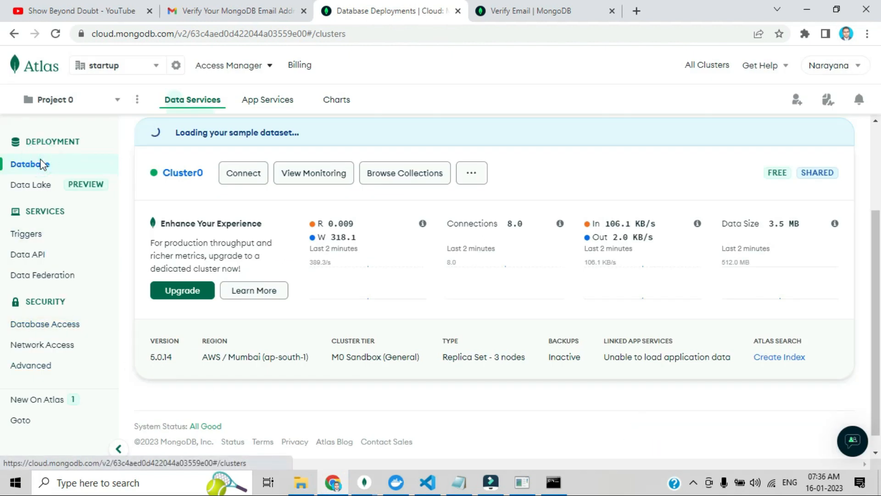
pyautogui.click(402, 174)
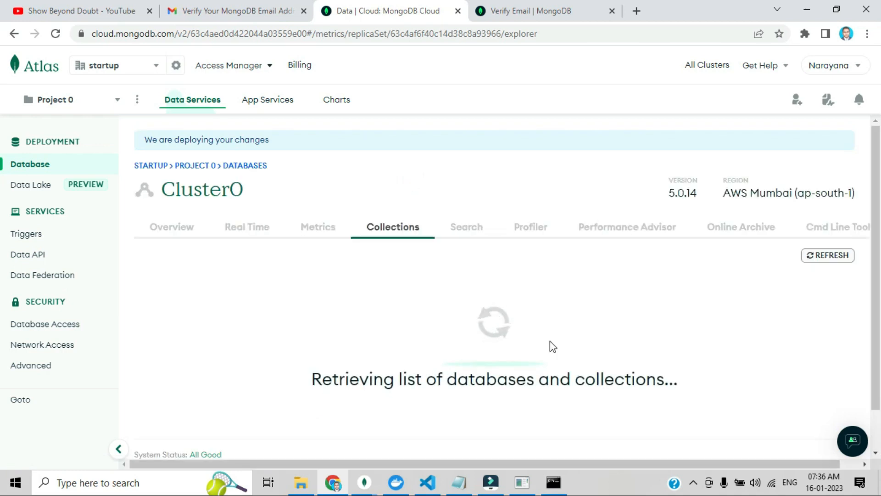
pyautogui.scroll(-1, 551, 344)
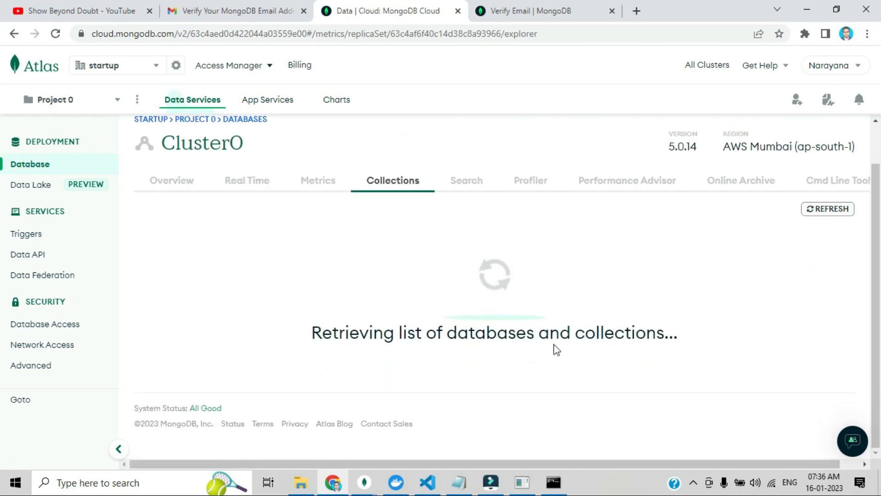
pyautogui.scroll(1, 545, 293)
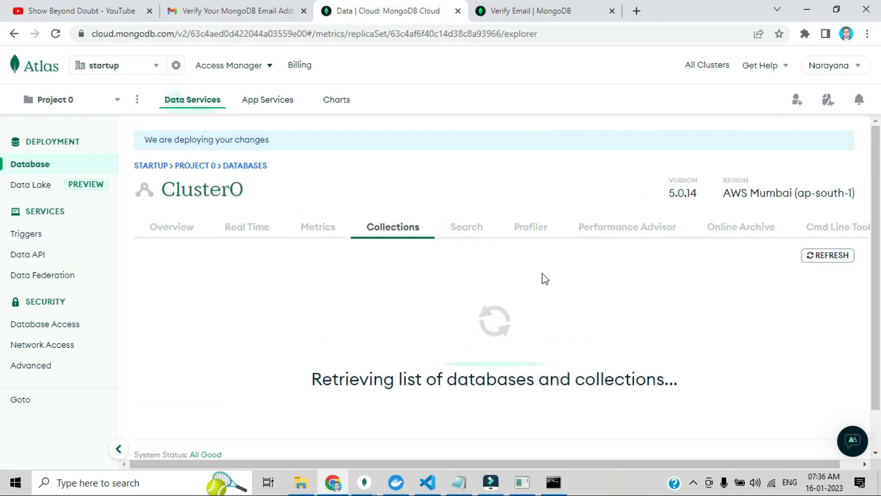
pyautogui.scroll(-1, 543, 278)
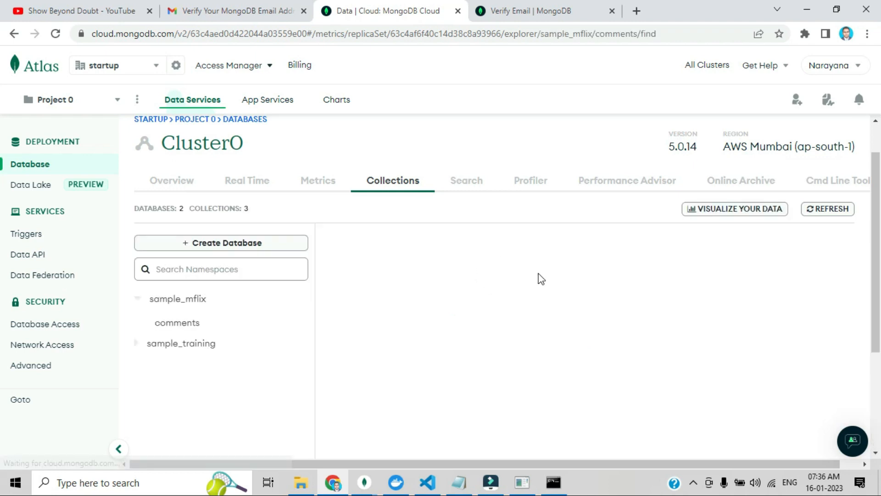
# - View the 41079 sample_mflix.comments documents and expand sample_training, then return to the cluster's Compass window
pyautogui.click(166, 321)
pyautogui.click(137, 343)
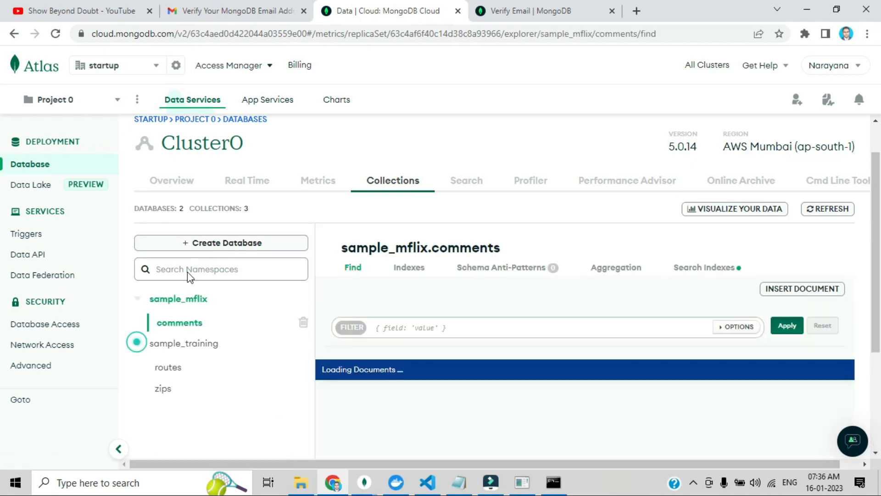
pyautogui.moveTo(143, 140); pyautogui.dragTo(271, 140)
pyautogui.scroll(-4, 316, 266)
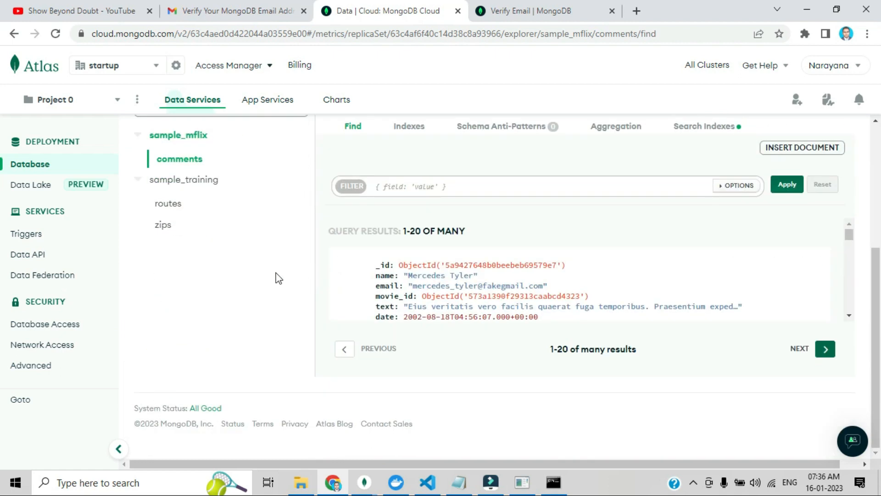
pyautogui.scroll(1, 276, 278)
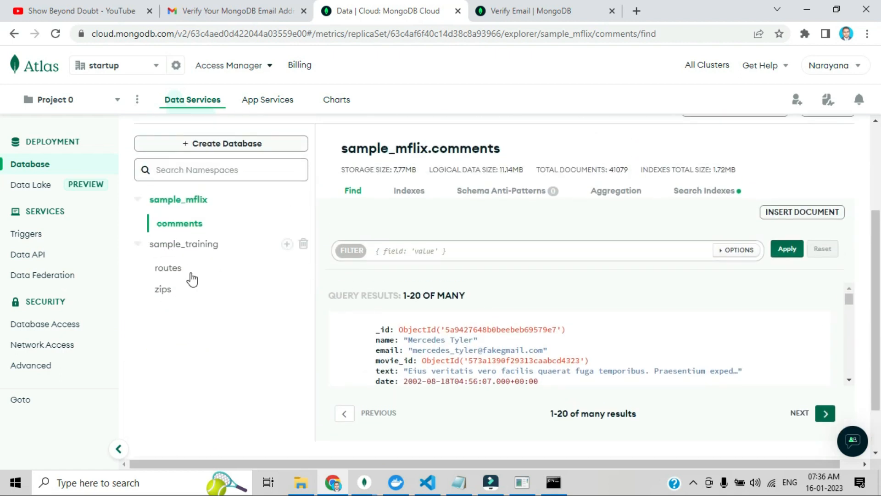
pyautogui.scroll(1, 198, 242)
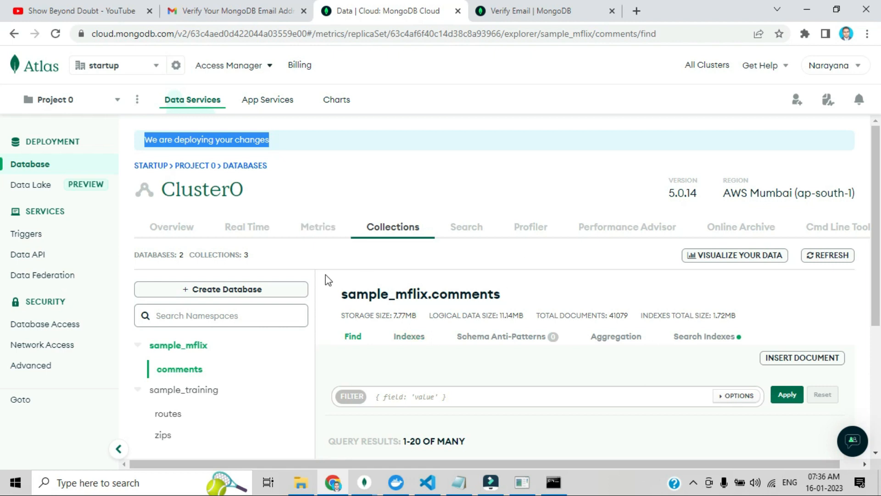
pyautogui.click(365, 482)
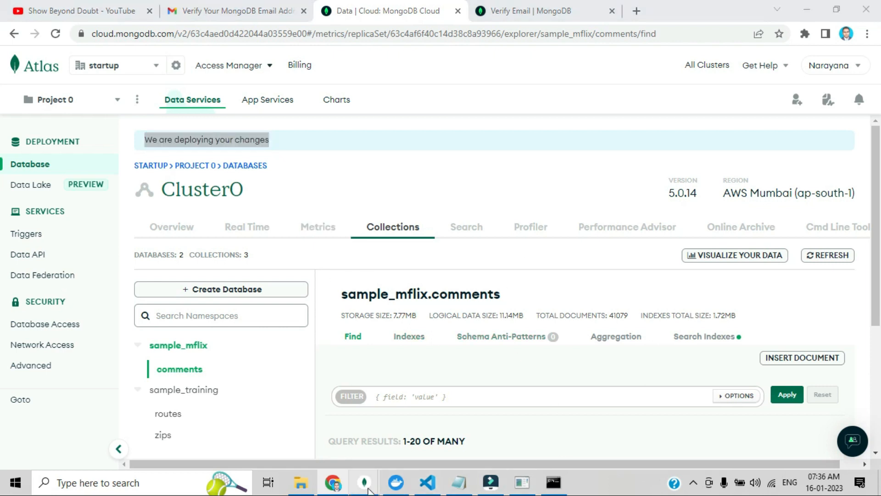
pyautogui.click(481, 423)
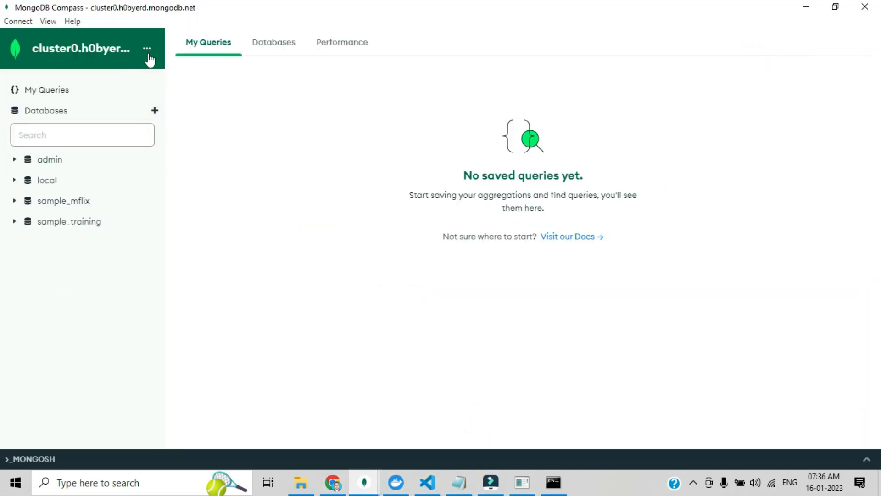
# - Expand sample_mflix and sample_training and view the 41079 sample_mflix comments documents
pyautogui.moveTo(165, 45); pyautogui.dragTo(413, 71)
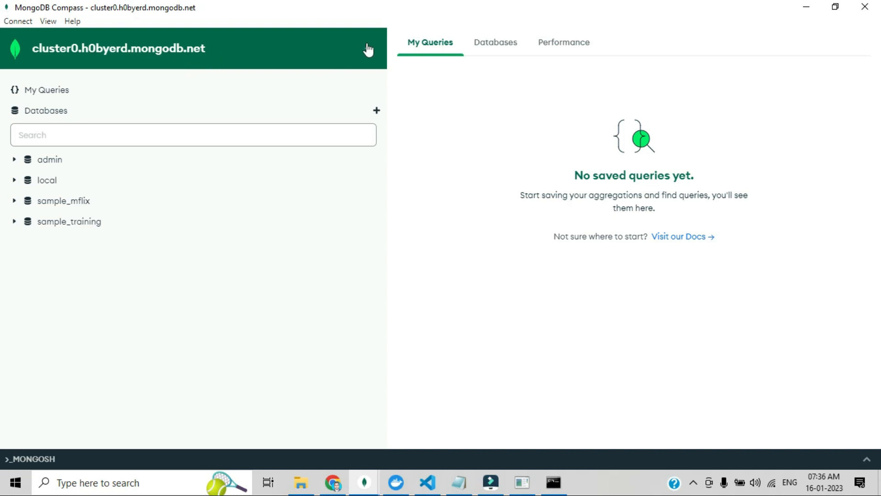
pyautogui.click(15, 200)
pyautogui.click(15, 241)
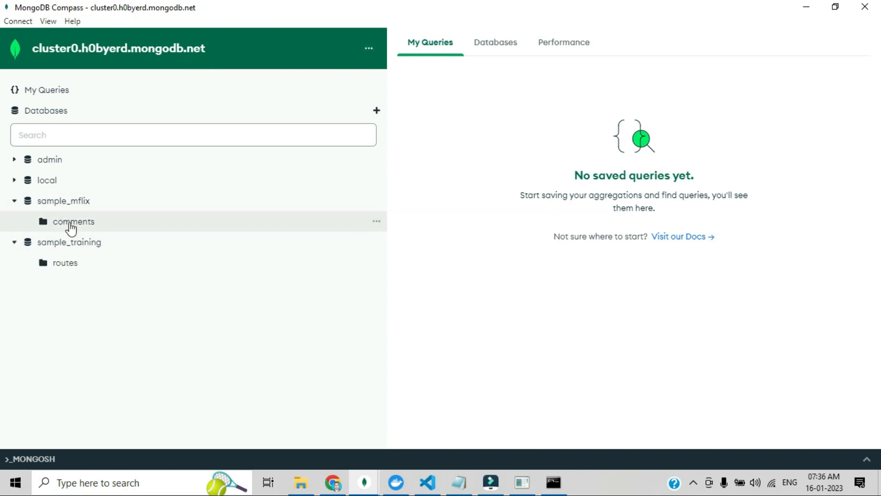
pyautogui.click(70, 224)
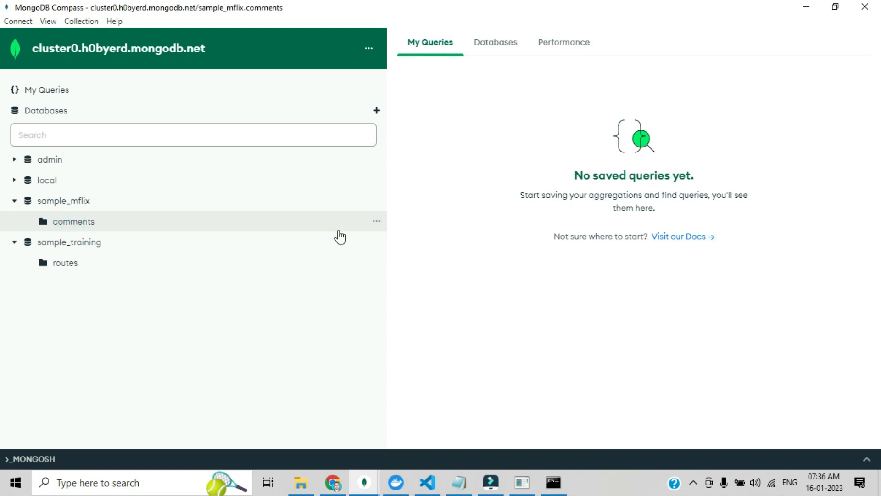
pyautogui.moveTo(387, 186); pyautogui.dragTo(229, 176)
pyautogui.scroll(-8, 483, 365)
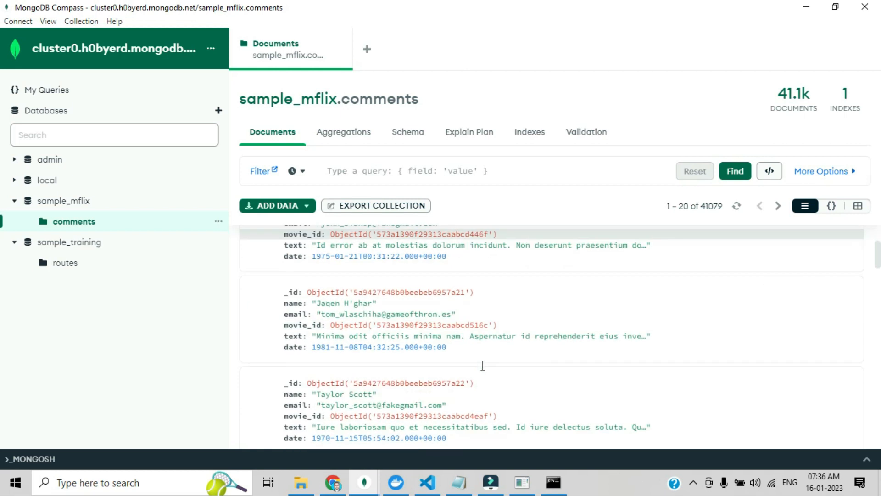
pyautogui.scroll(-5, 483, 371)
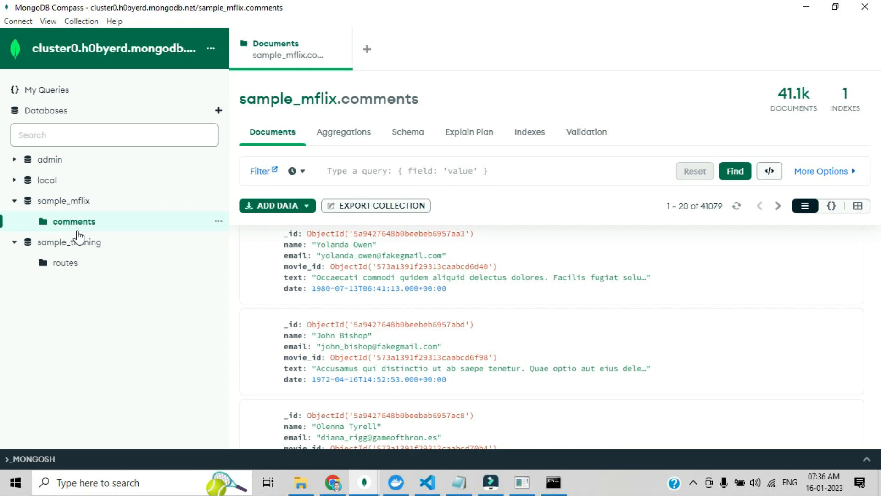
pyautogui.scroll(5, 359, 357)
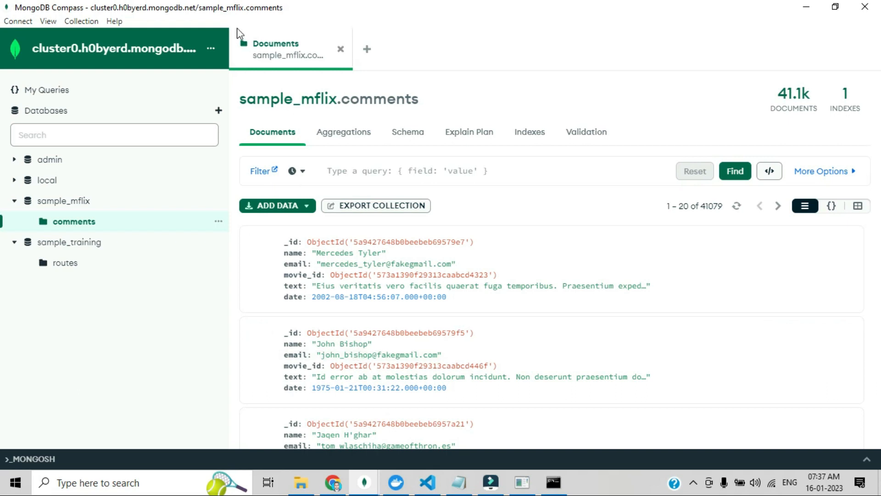
# - Reload the cluster's data from its options menu and open the 29470 zips documents
pyautogui.moveTo(229, 39); pyautogui.dragTo(256, 36)
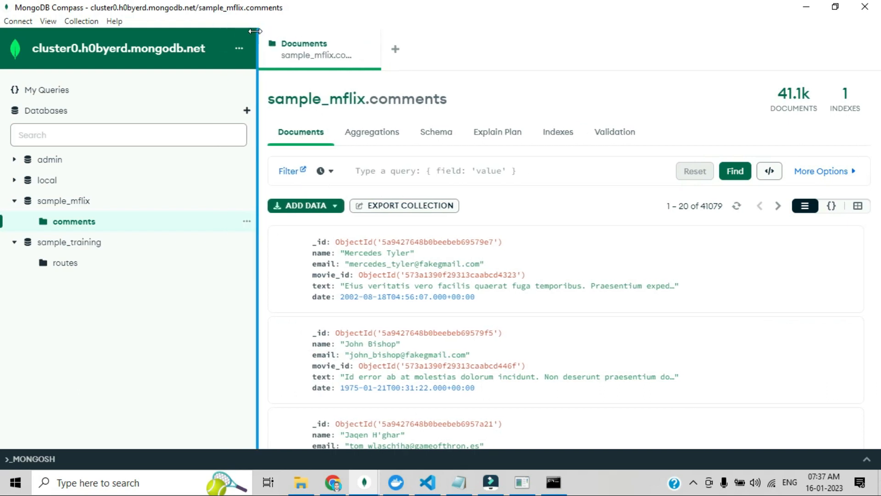
pyautogui.click(237, 48)
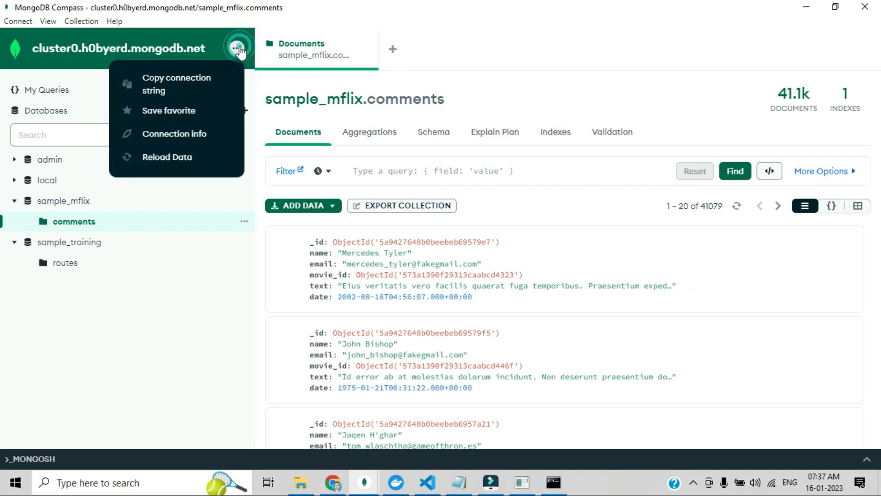
pyautogui.click(168, 158)
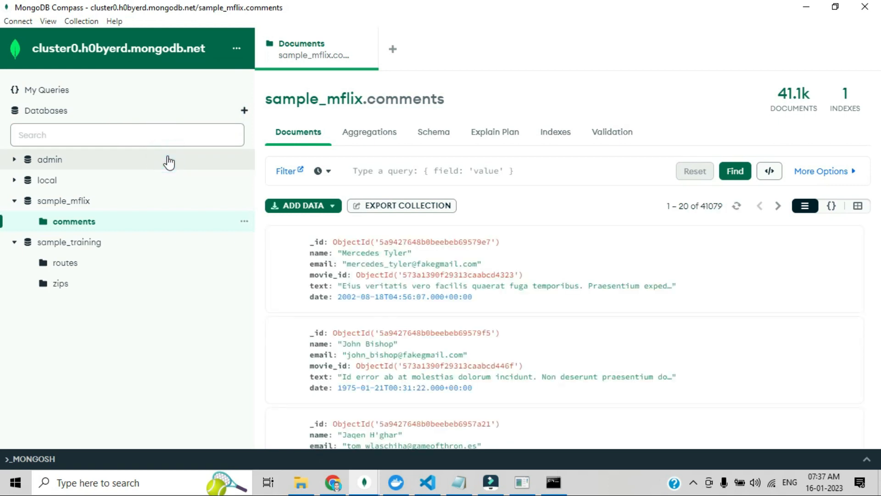
pyautogui.click(65, 287)
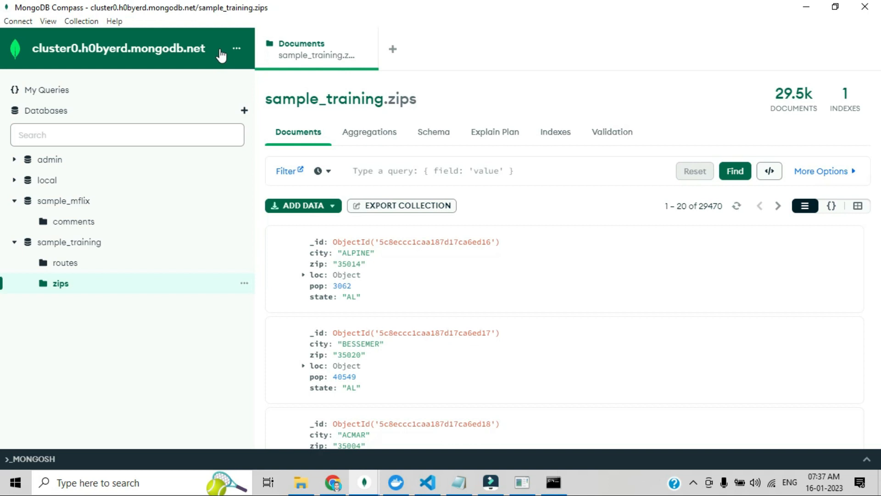
pyautogui.click(364, 482)
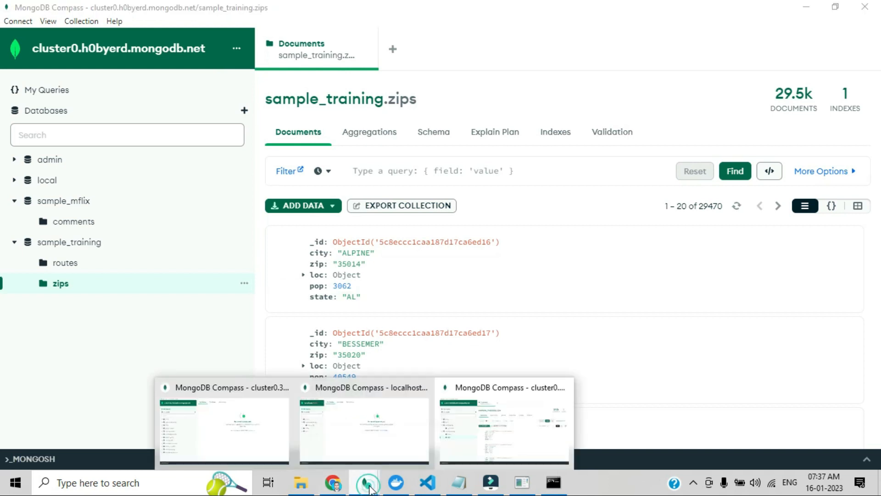
pyautogui.click(367, 439)
pyautogui.click(49, 181)
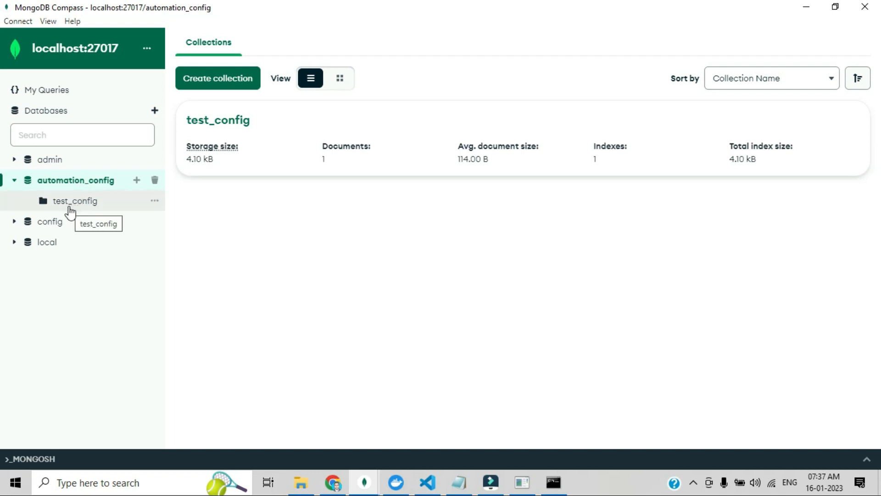
pyautogui.click(72, 202)
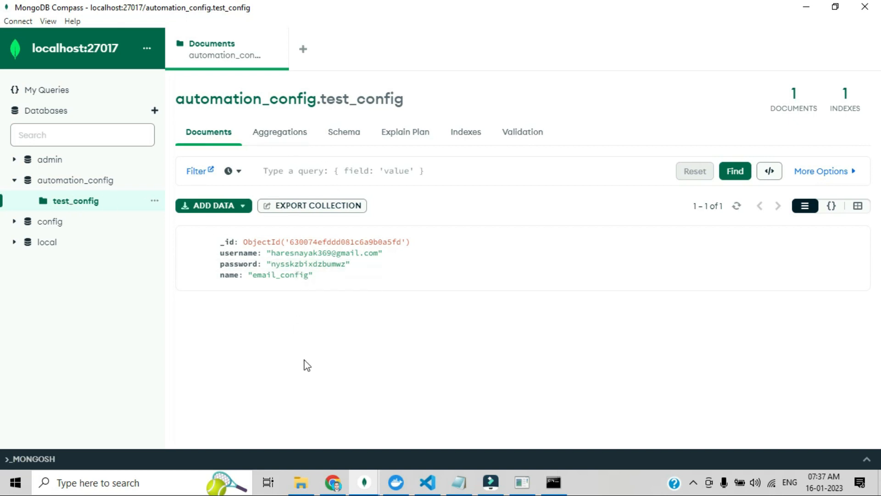
pyautogui.moveTo(367, 484)
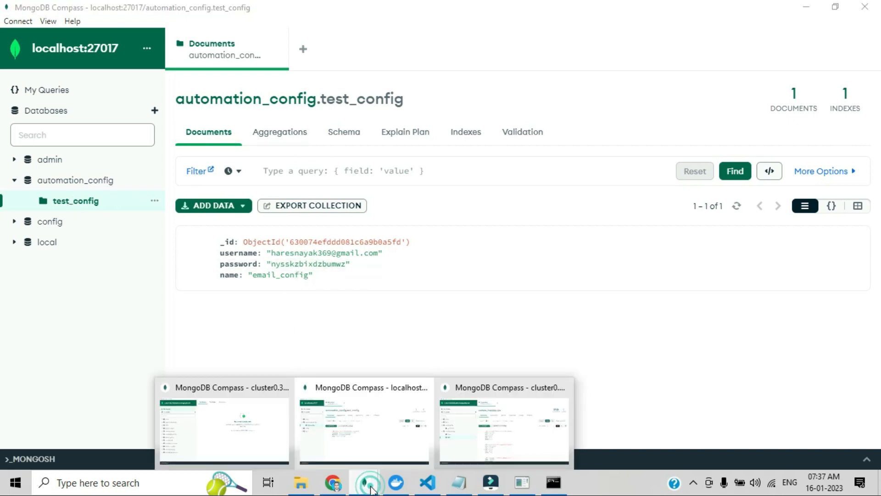
pyautogui.click(481, 426)
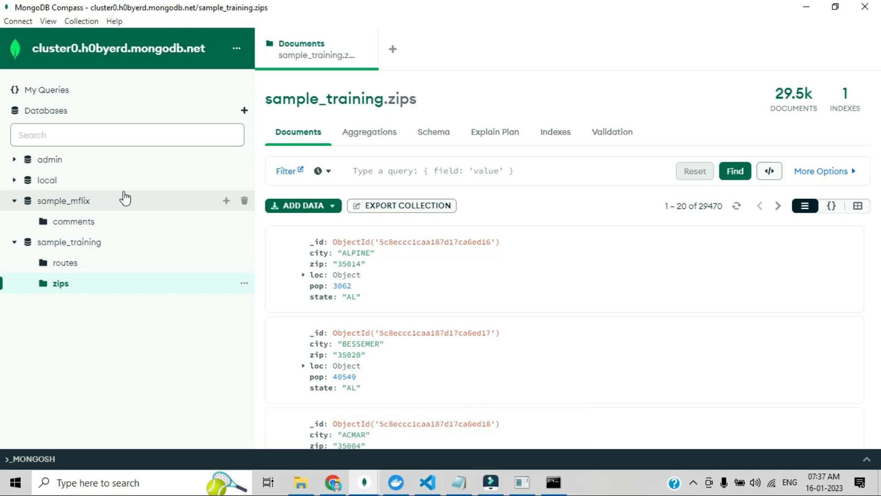
# - Start a new Cluster0 database named automation_config, copying the name from the local window
pyautogui.click(245, 111)
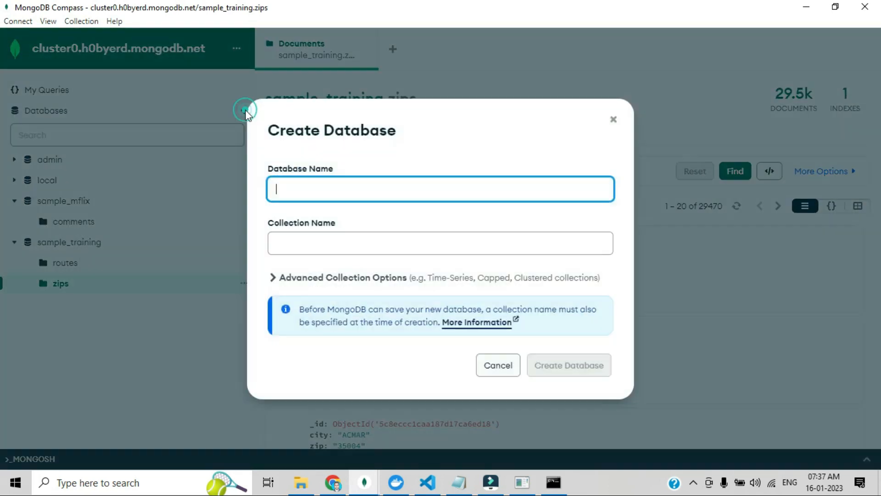
pyautogui.click(296, 189)
pyautogui.moveTo(369, 482)
pyautogui.click(349, 436)
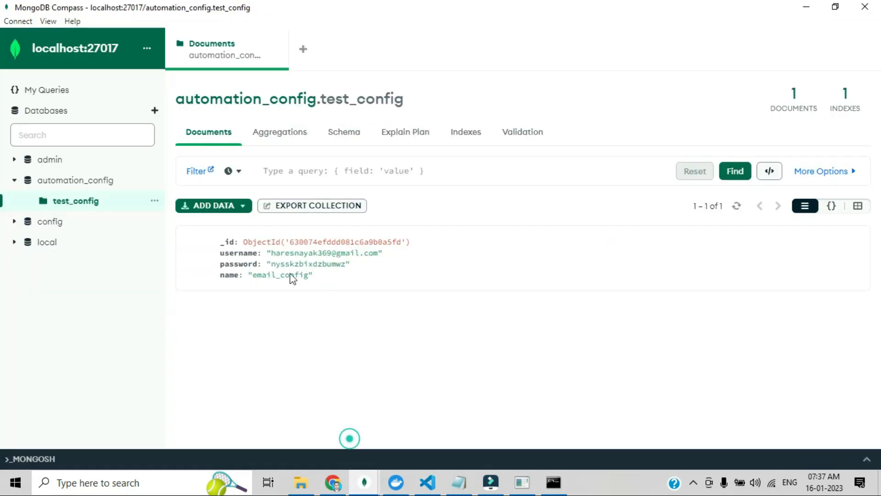
pyautogui.moveTo(318, 100); pyautogui.dragTo(183, 100)
pyautogui.hotkey('ctrl', 'c')
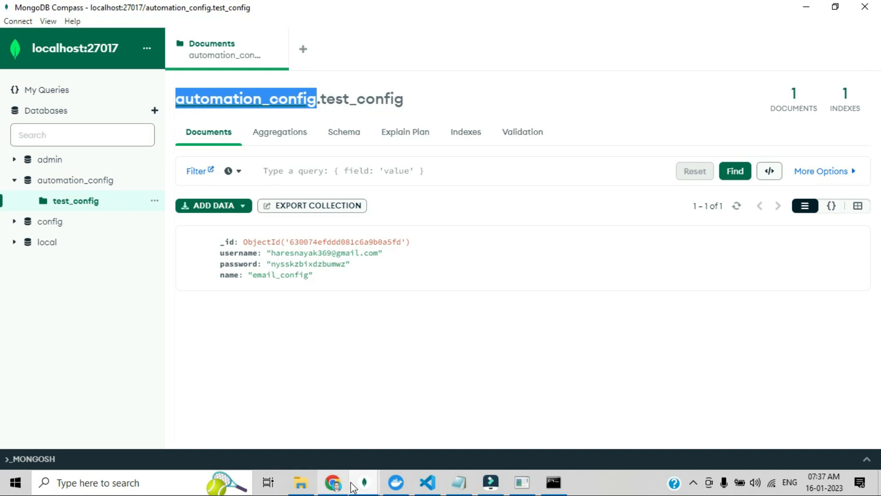
pyautogui.moveTo(363, 482)
pyautogui.click(505, 435)
pyautogui.hotkey('ctrl', 'v')
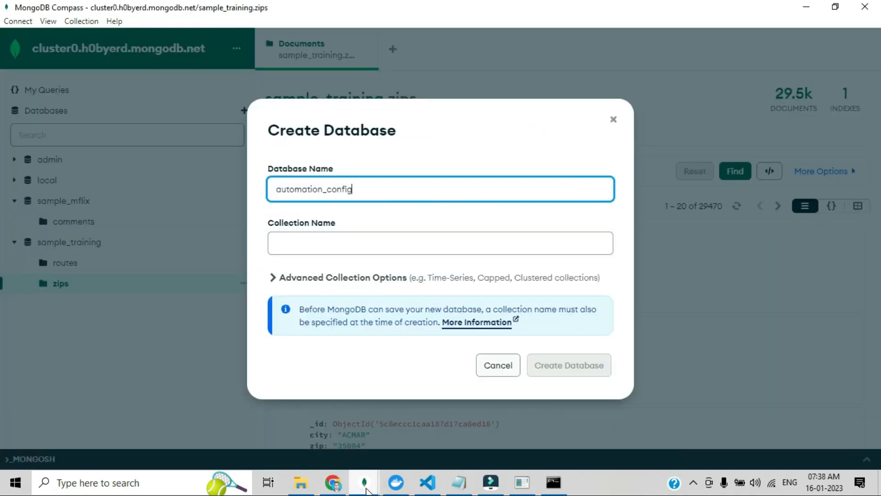
# - Copy test_config from the local window as the collection name and create the database
pyautogui.click(364, 481)
pyautogui.click(338, 432)
pyautogui.moveTo(405, 99); pyautogui.dragTo(324, 101)
pyautogui.hotkey('ctrl', 'c')
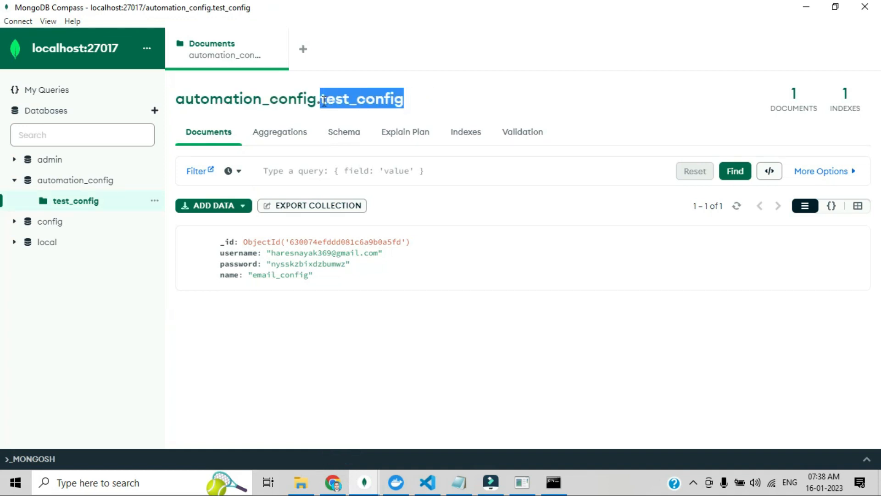
pyautogui.click(364, 481)
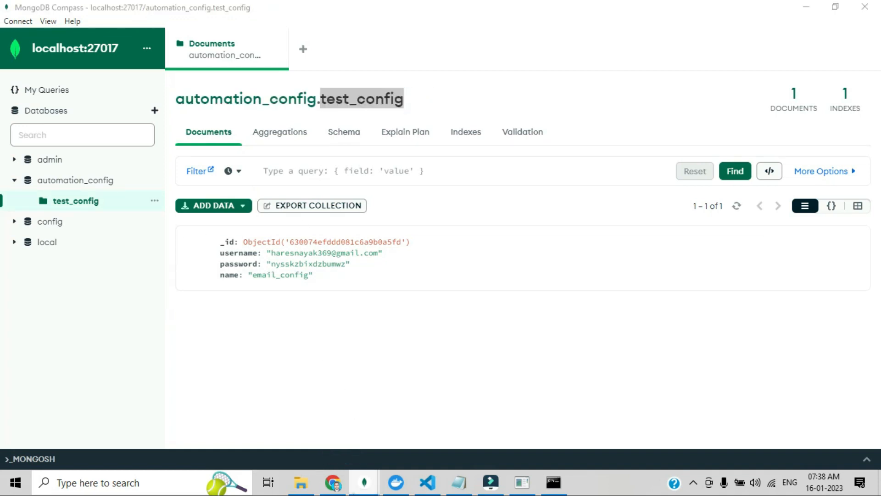
pyautogui.click(505, 420)
pyautogui.click(418, 242)
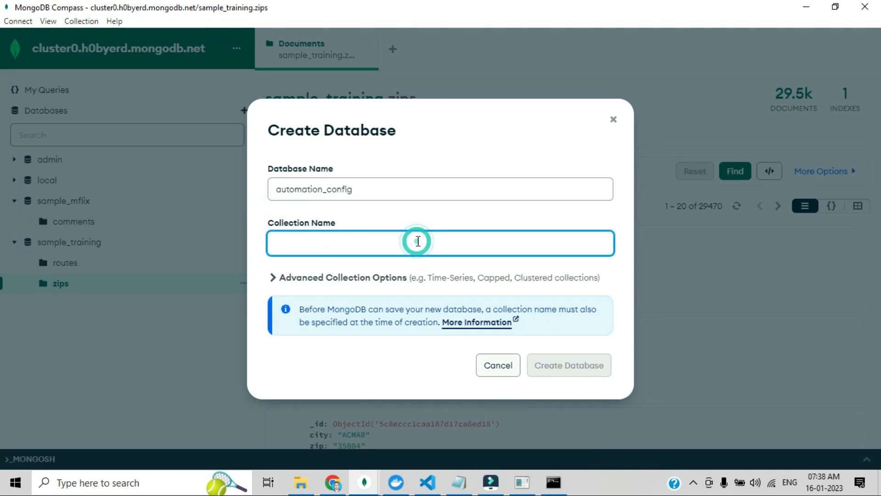
pyautogui.hotkey('ctrl', 'v')
pyautogui.click(584, 351)
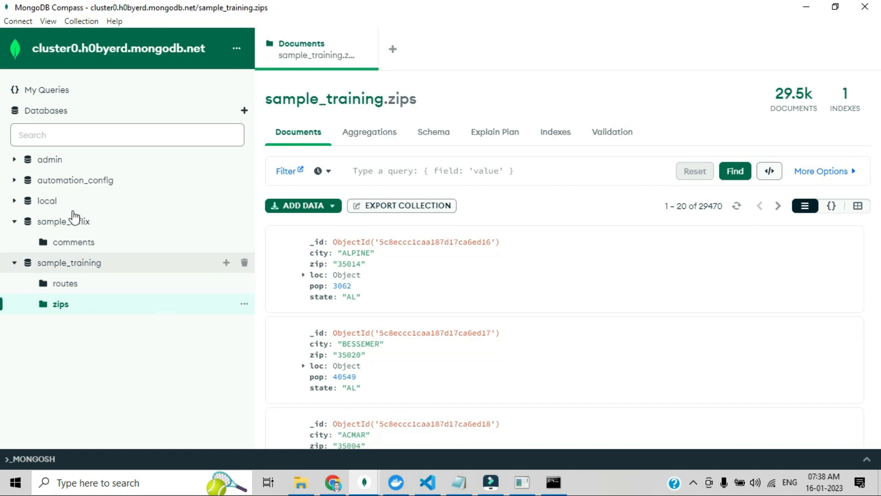
# - Expand automation_config, collapse sample_mflix and sample_training, and close the zips tab
pyautogui.click(15, 180)
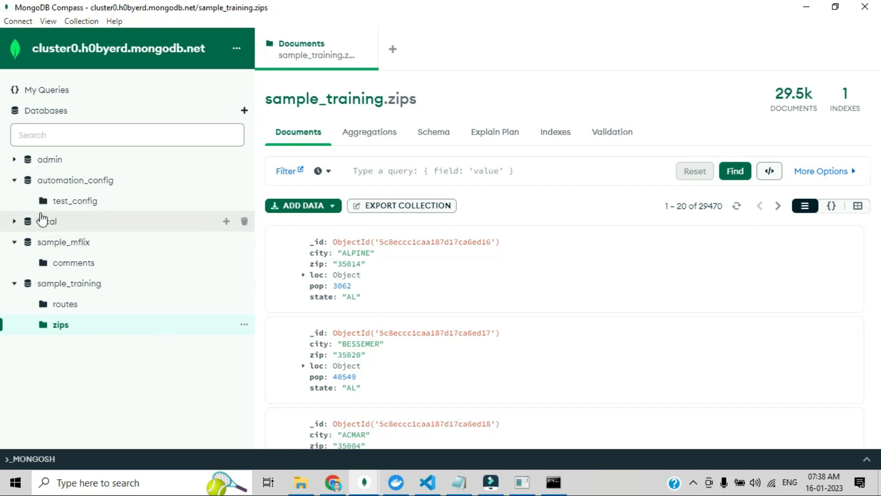
pyautogui.click(14, 241)
pyautogui.click(14, 263)
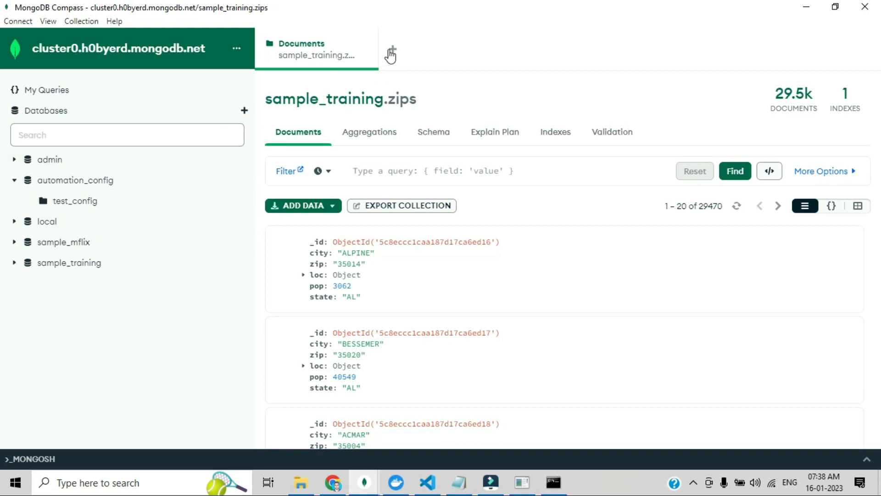
pyautogui.click(366, 54)
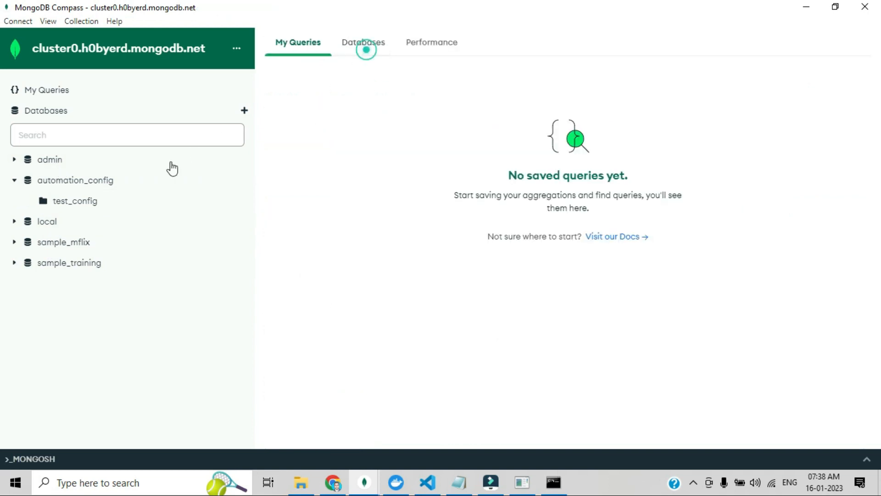
# - Open test_config, choose ADD DATA > Import file as JSON, and browse for the file
pyautogui.click(76, 200)
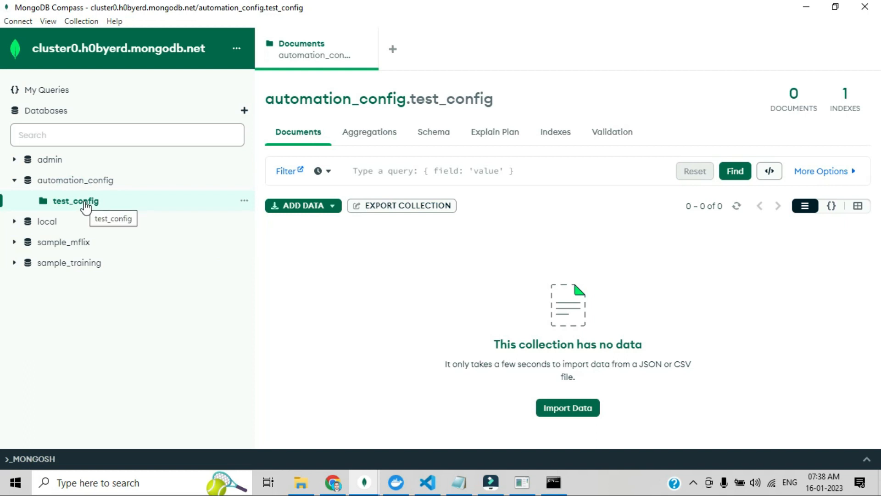
pyautogui.click(319, 210)
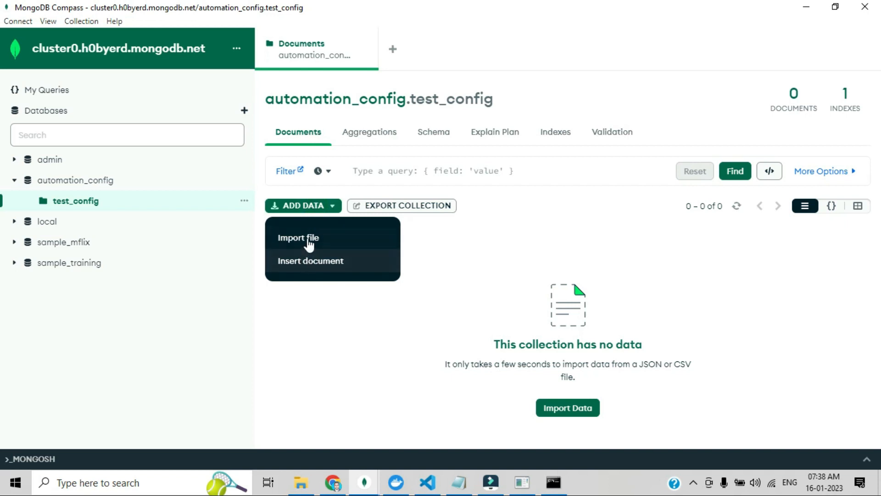
pyautogui.click(309, 243)
pyautogui.click(327, 284)
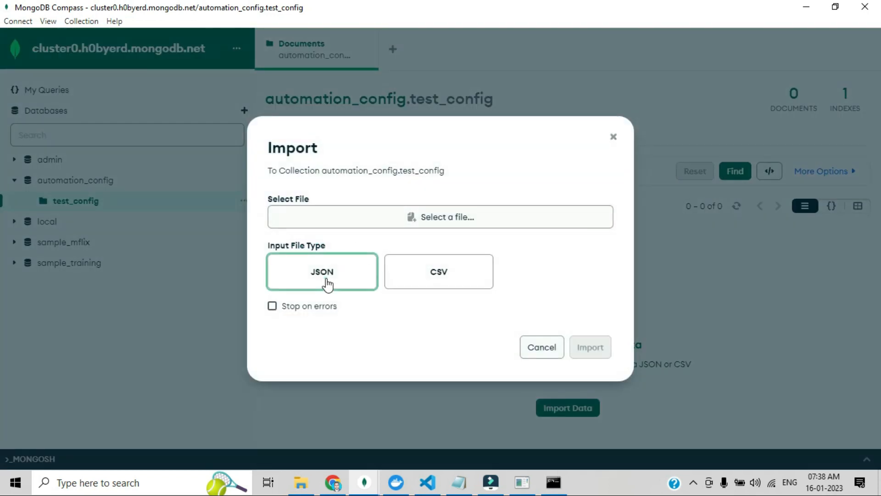
pyautogui.click(415, 219)
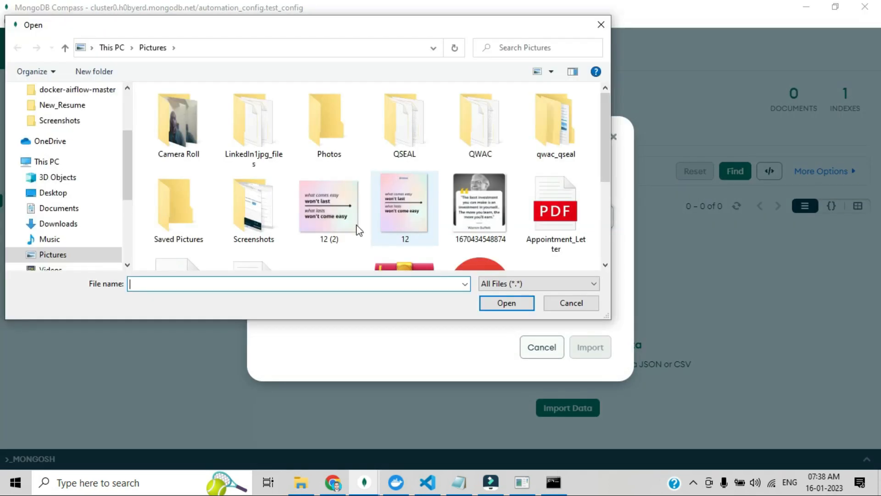
pyautogui.scroll(-3, 303, 220)
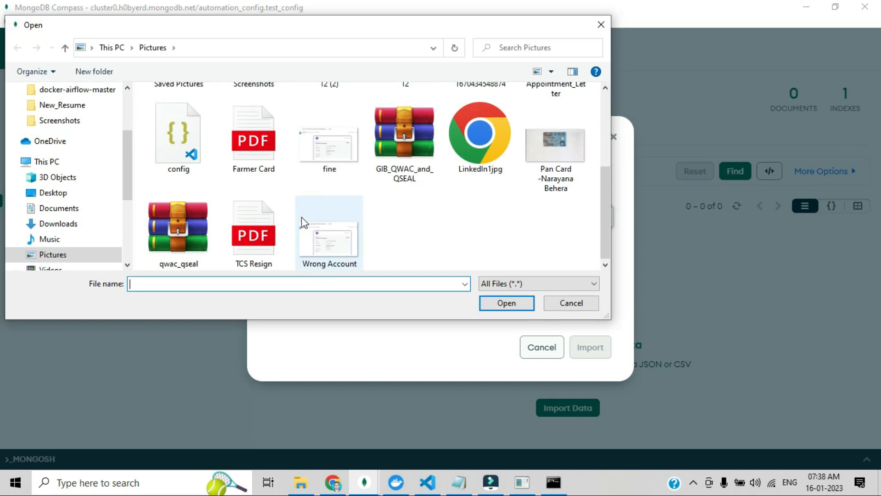
pyautogui.click(333, 482)
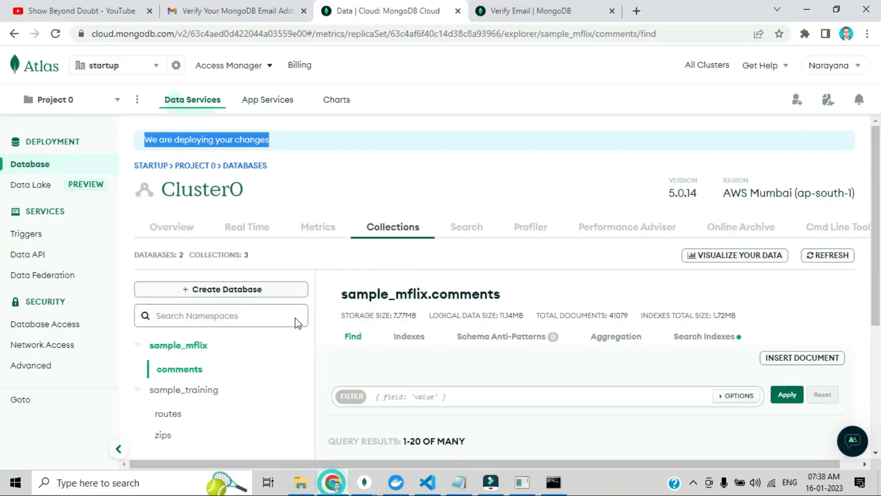
# - Scroll the YouTube channel's Videos page to show Python Automation Parts 13 back to 6
pyautogui.click(75, 12)
pyautogui.scroll(1, 866, 330)
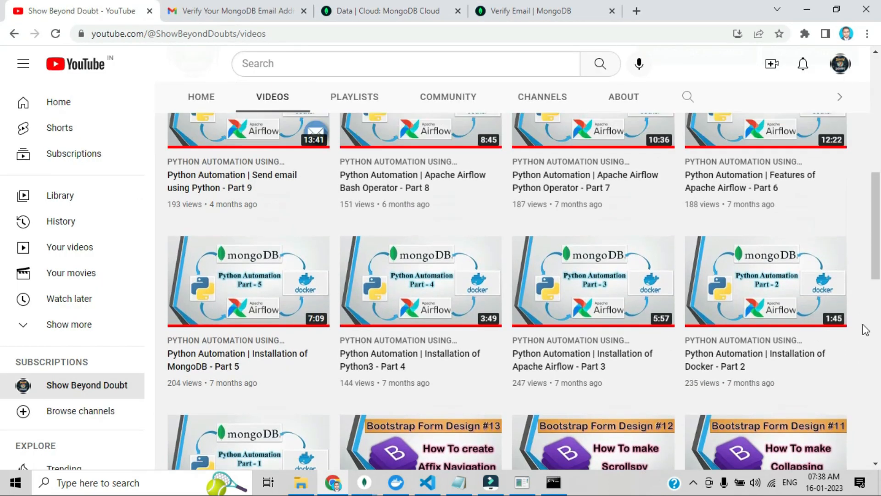
pyautogui.scroll(3, 865, 329)
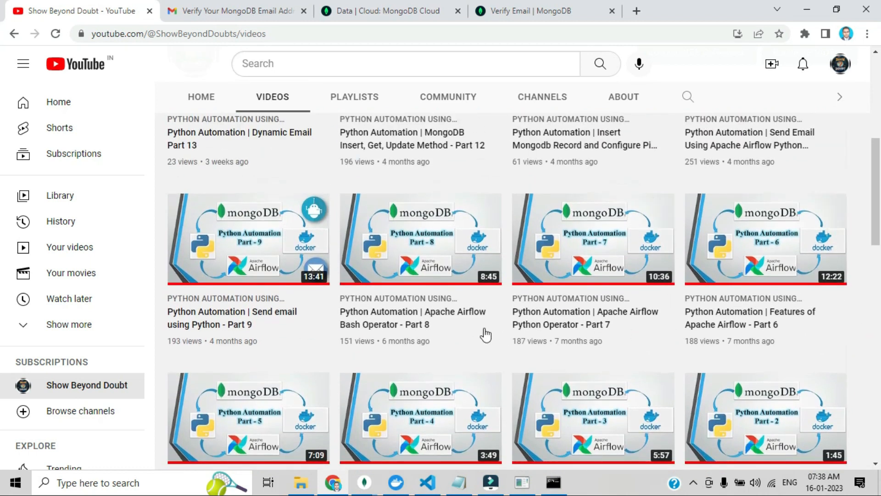
pyautogui.scroll(1, 486, 335)
pyautogui.moveTo(245, 408)
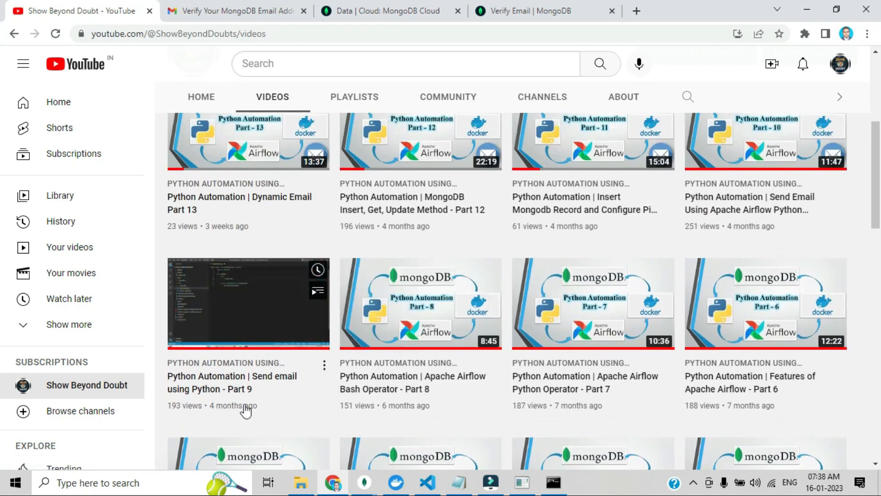
pyautogui.scroll(1, 249, 408)
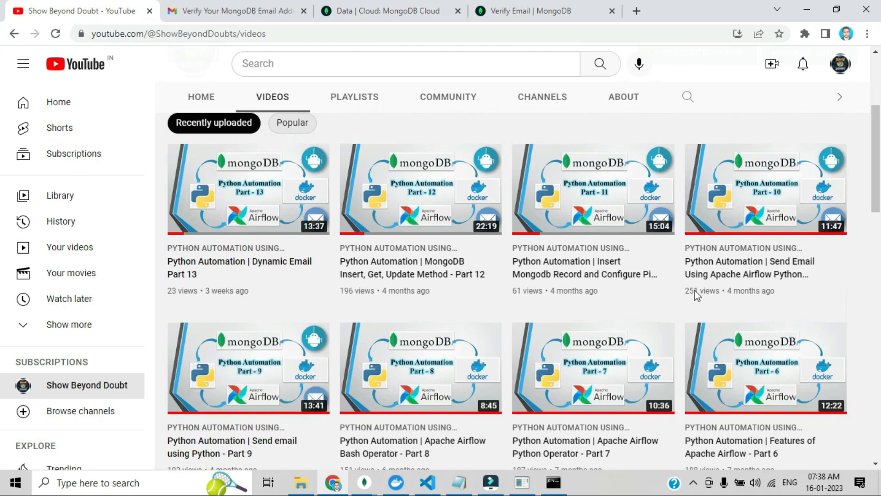
pyautogui.scroll(-2, 630, 406)
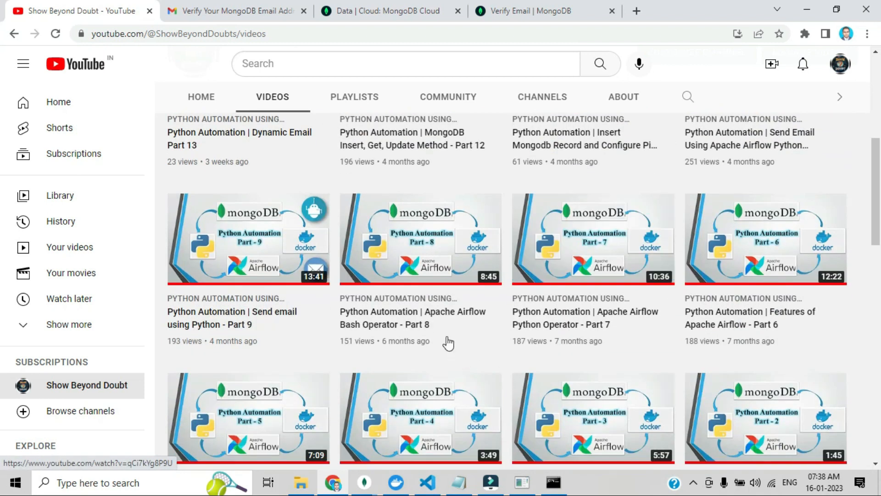
pyautogui.moveTo(419, 334)
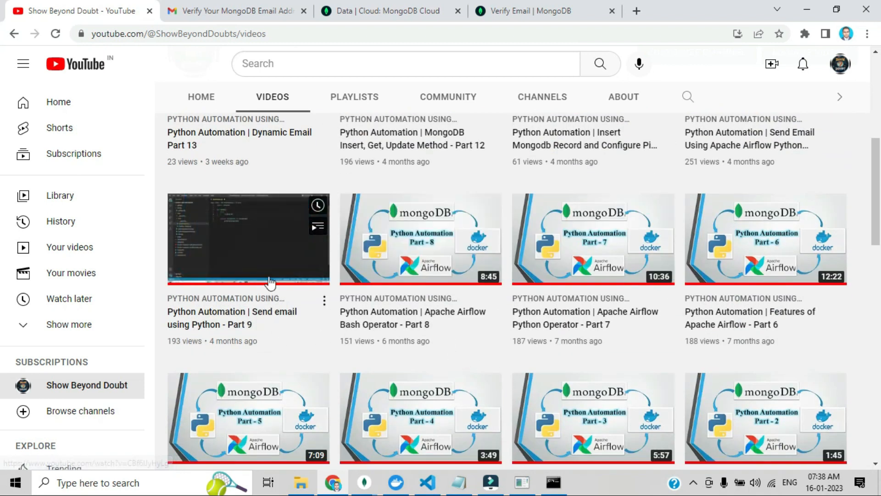
pyautogui.scroll(1, 728, 149)
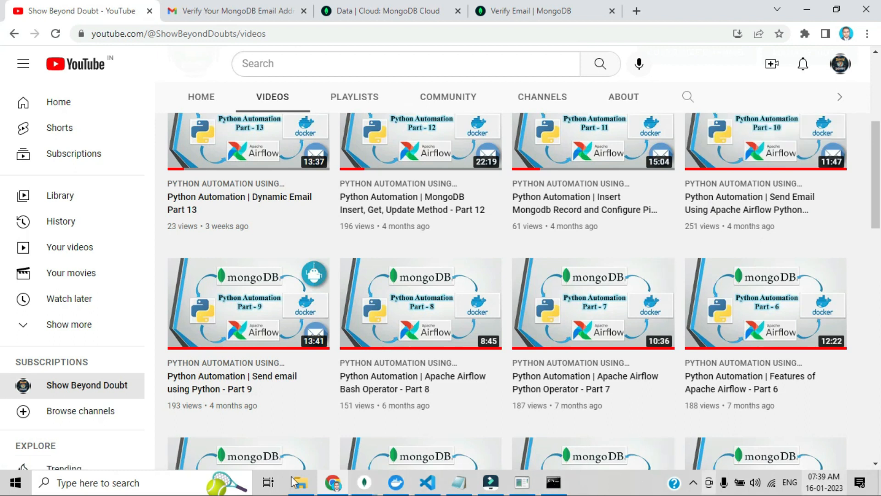
# - Import config.json into Cluster0's automation_config.test_config, adding the email_config document
pyautogui.click(356, 475)
pyautogui.click(515, 443)
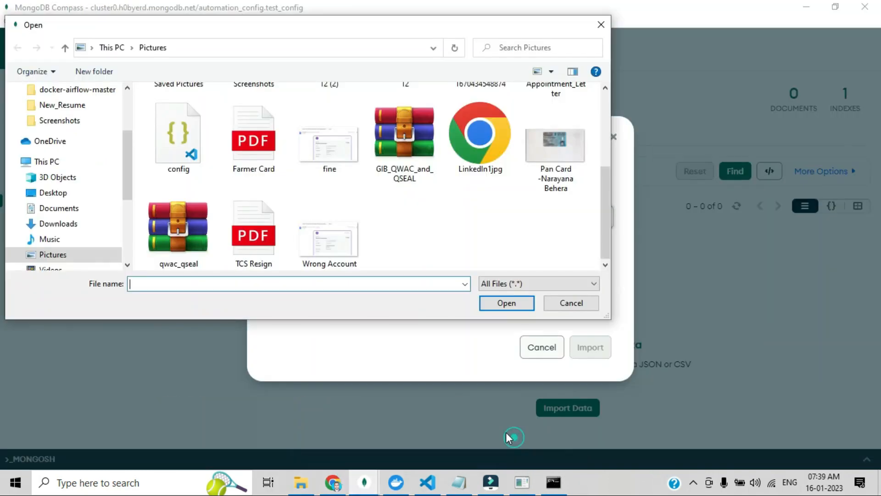
pyautogui.click(187, 175)
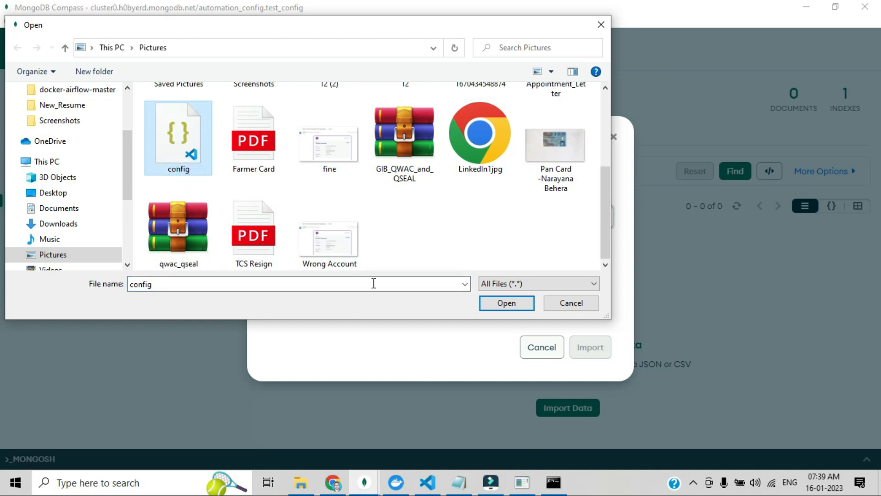
pyautogui.click(507, 304)
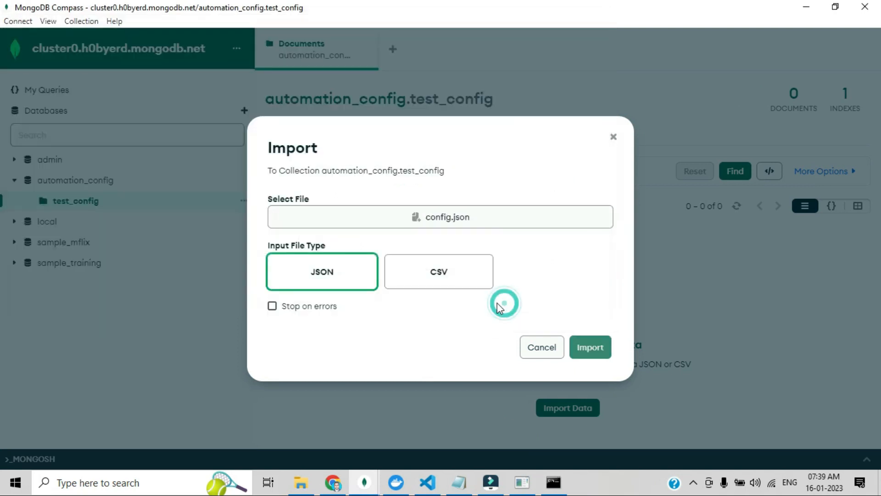
pyautogui.click(582, 347)
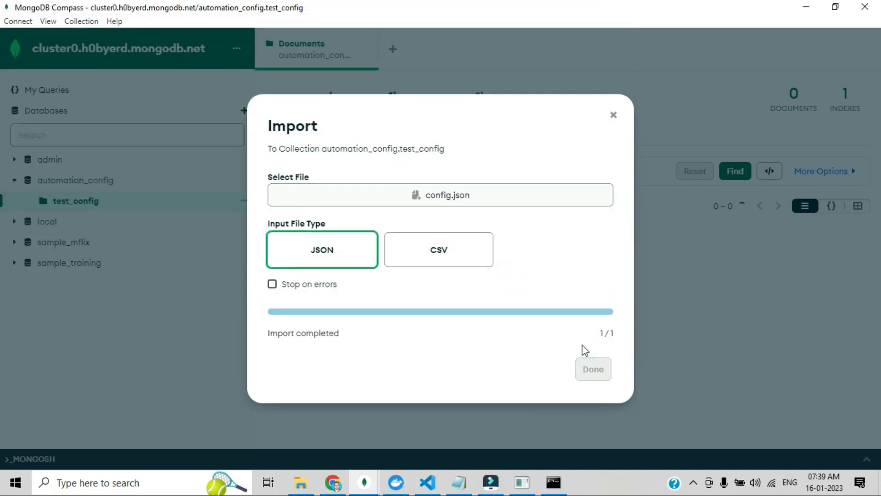
pyautogui.click(589, 368)
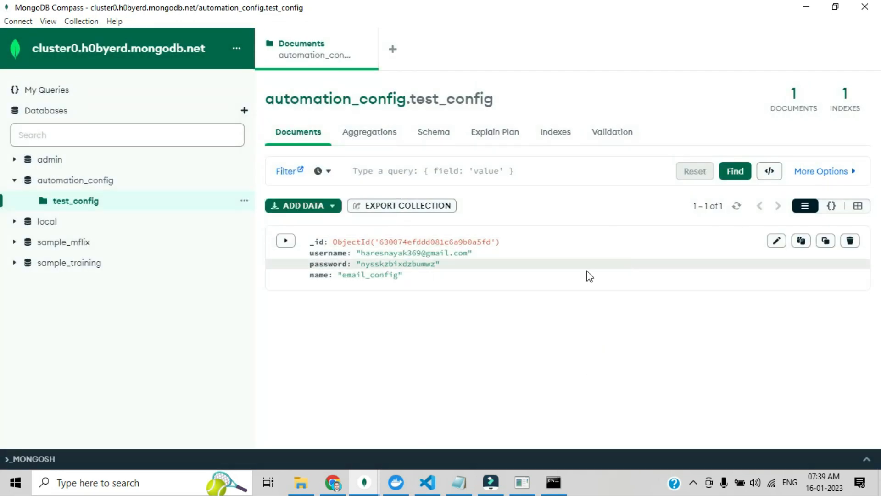
# - View the imported email_config document as JSON and as a table, expanding its _id
pyautogui.click(833, 206)
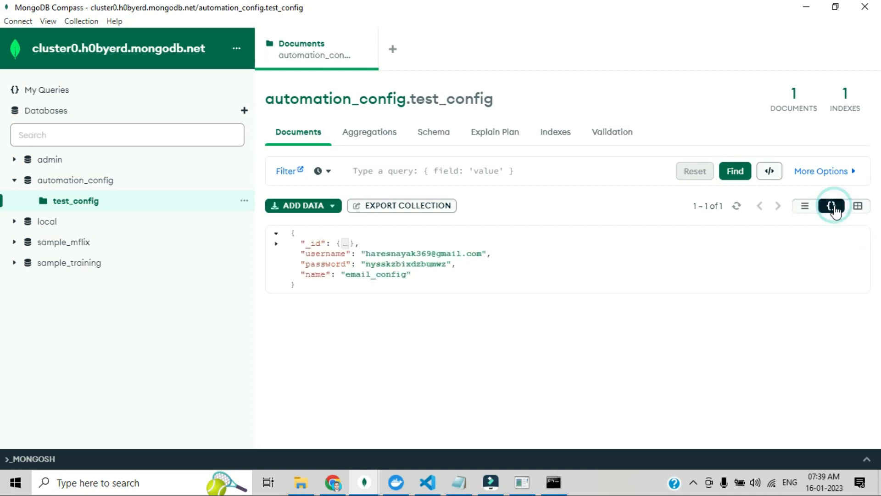
pyautogui.click(347, 243)
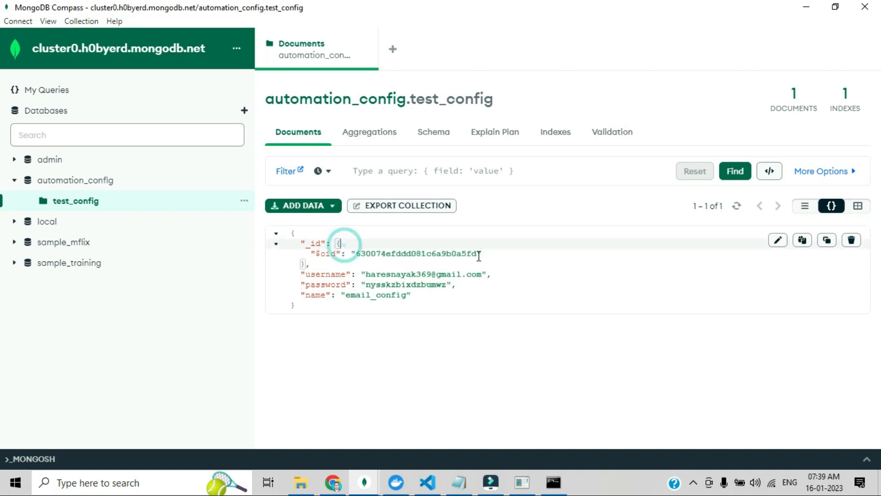
pyautogui.click(857, 206)
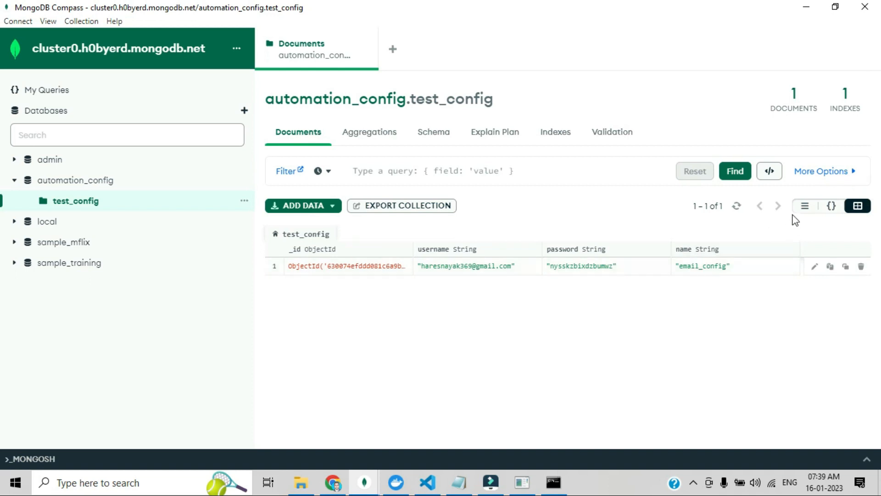
pyautogui.click(832, 206)
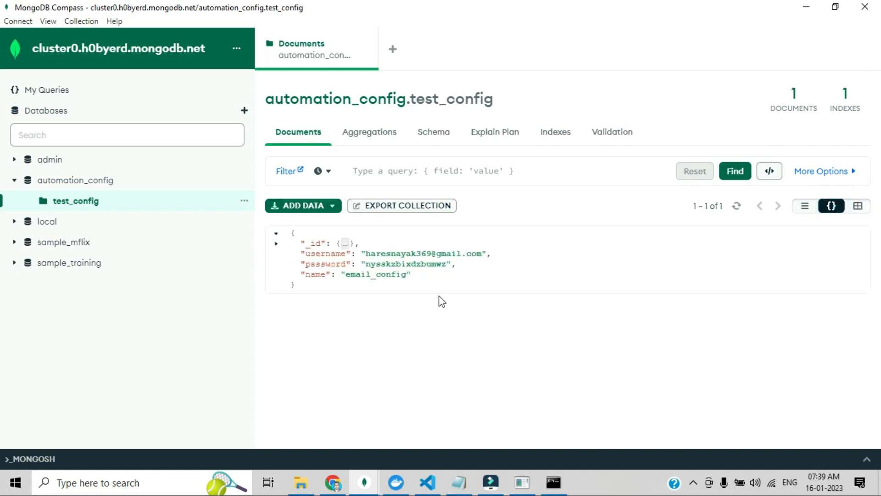
pyautogui.click(347, 248)
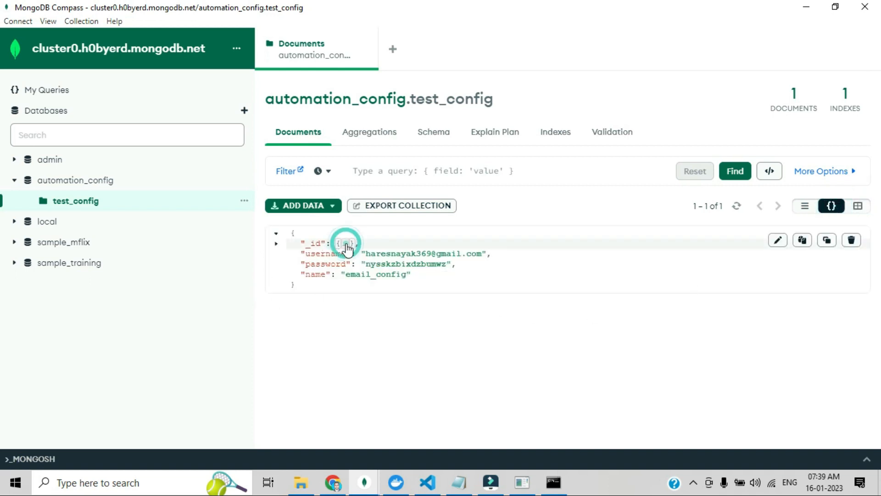
pyautogui.click(348, 248)
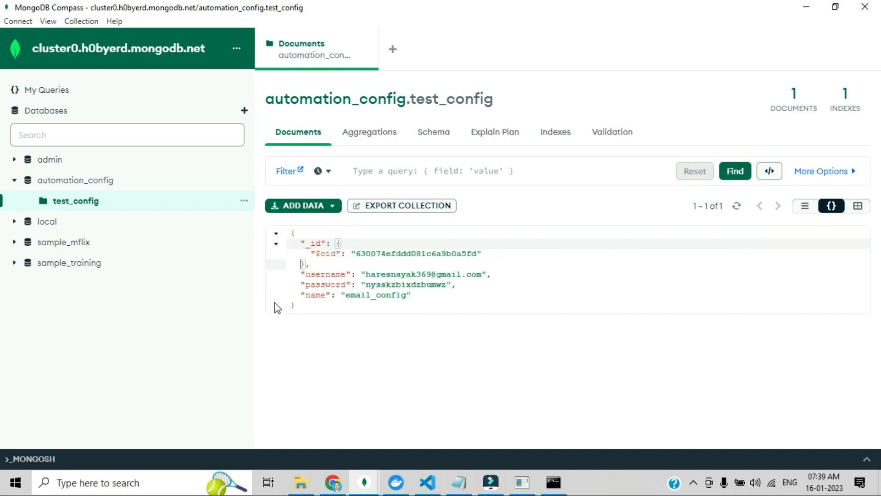
# - Reload Cluster0's data, browse its databases' collections, then return to the browser
pyautogui.click(237, 48)
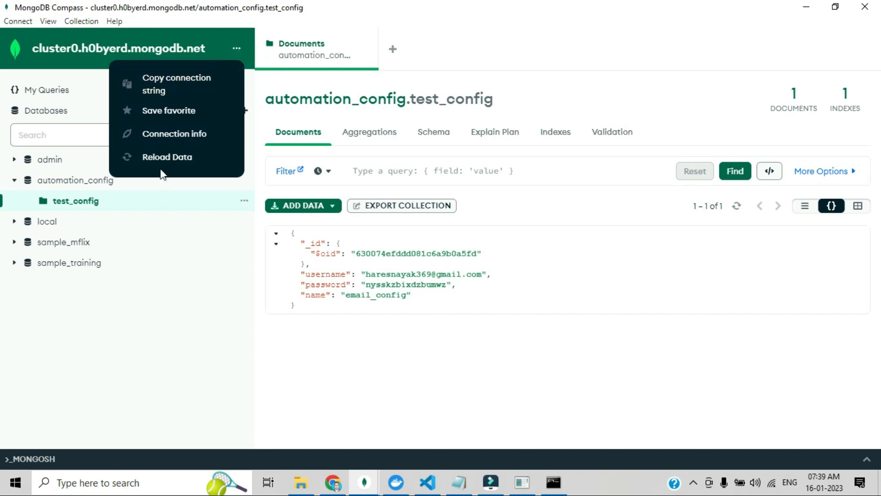
pyautogui.click(159, 162)
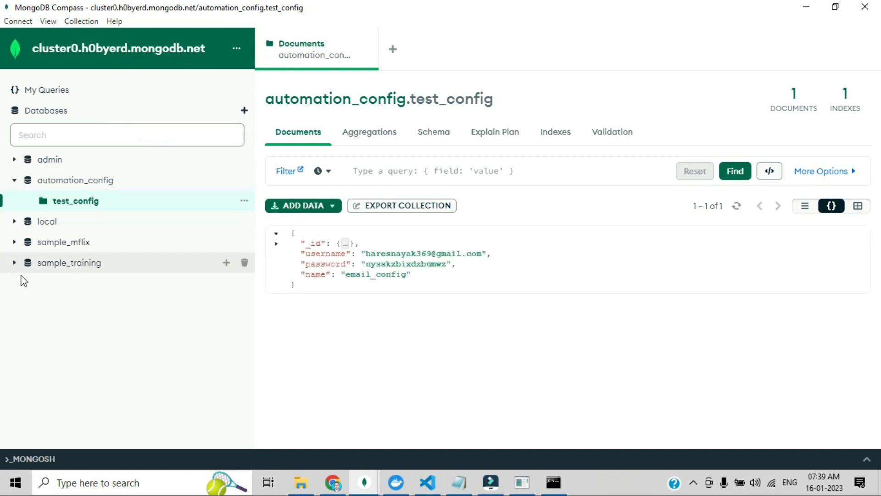
pyautogui.click(15, 264)
pyautogui.click(14, 241)
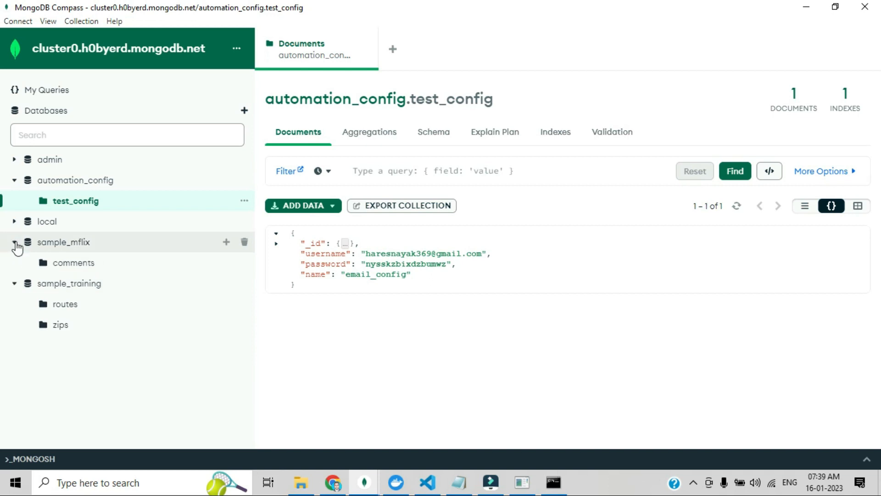
pyautogui.click(15, 284)
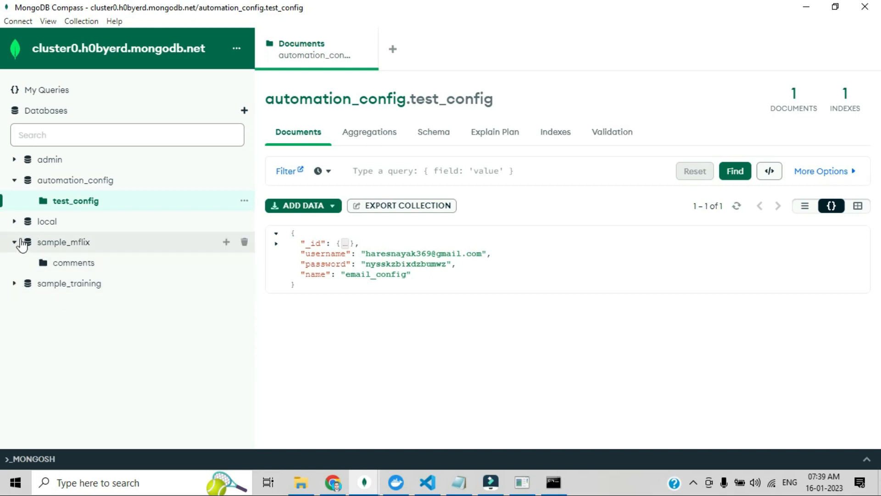
pyautogui.click(15, 242)
pyautogui.click(16, 223)
pyautogui.click(14, 180)
pyautogui.click(14, 160)
pyautogui.click(15, 200)
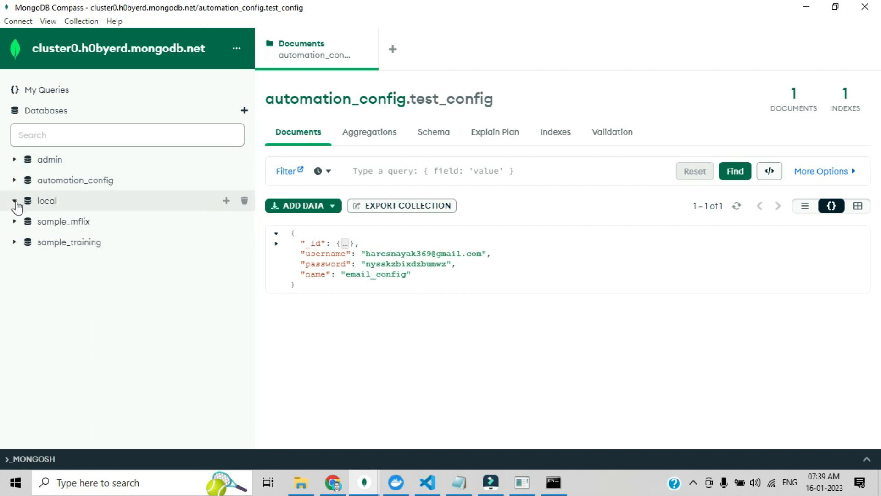
pyautogui.click(333, 482)
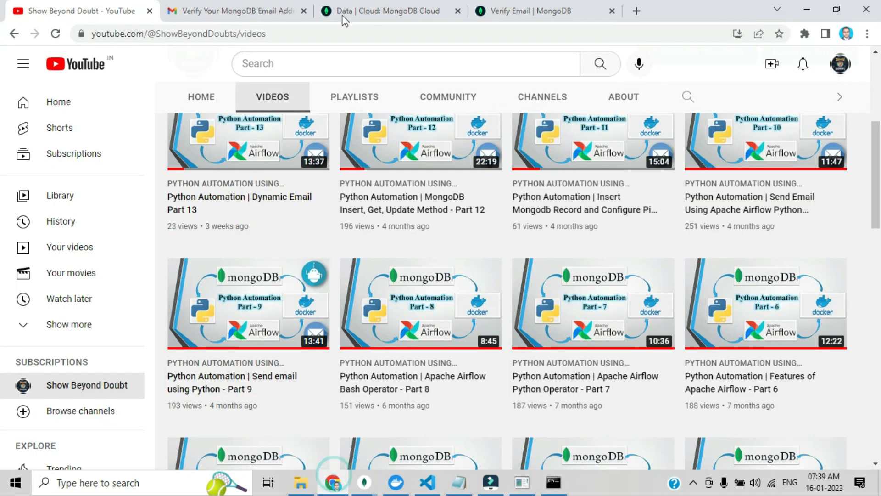
# - Check Atlas's sample_mflix.comments collections page, then return to Compass and the container shell terminal
pyautogui.click(385, 11)
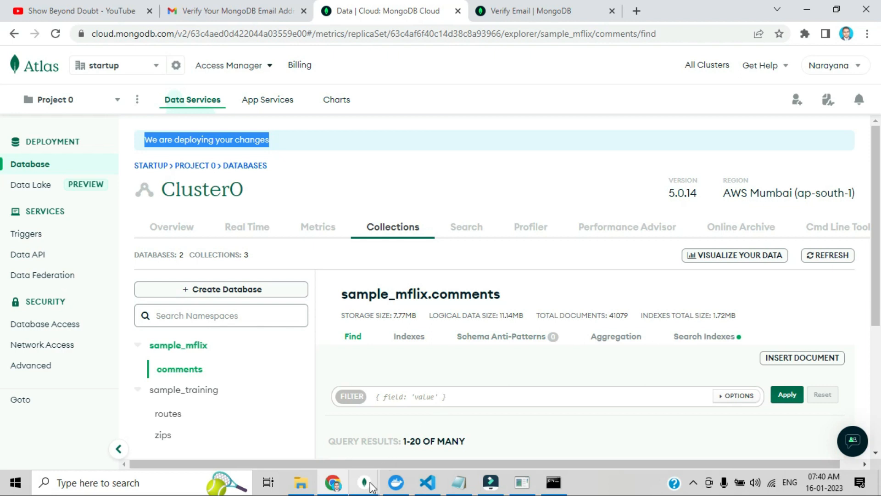
pyautogui.moveTo(370, 483)
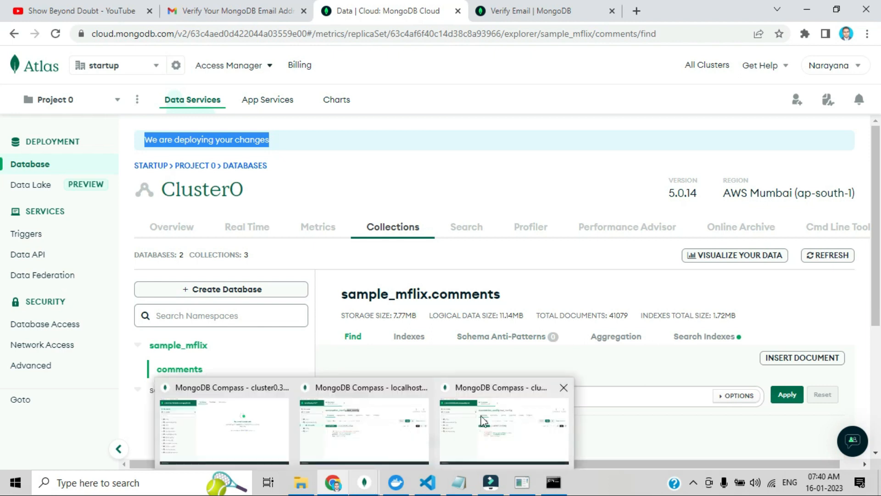
pyautogui.click(504, 429)
pyautogui.moveTo(206, 57); pyautogui.dragTo(28, 54)
pyautogui.click(523, 483)
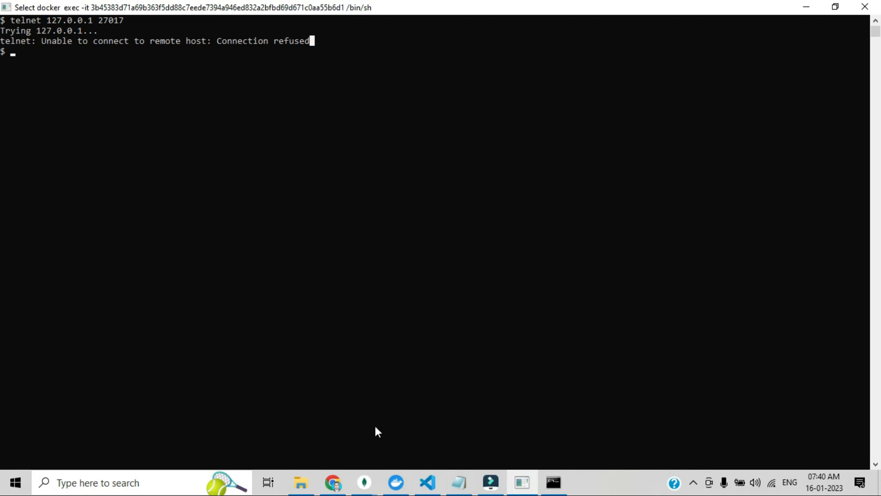
# - Check the localhost:27017 Compass connection's My Queries view, then bring Docker Desktop's Containers list forward
pyautogui.moveTo(364, 482)
pyautogui.click(356, 448)
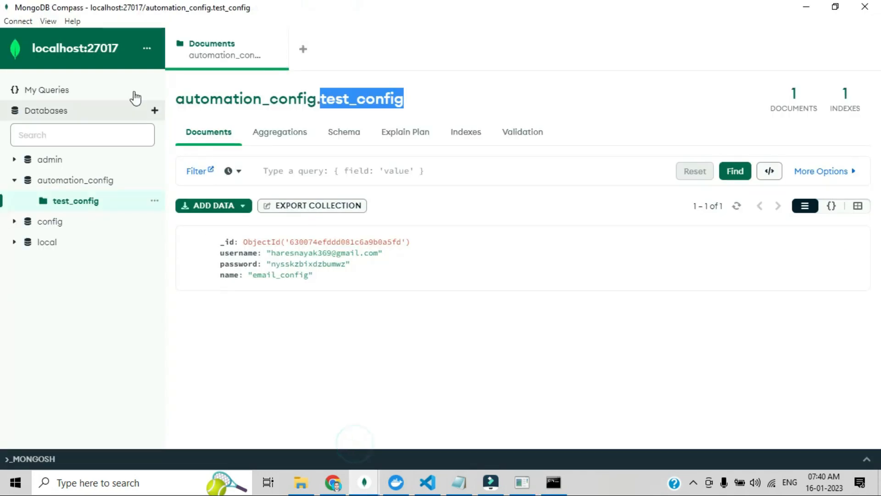
pyautogui.moveTo(120, 49); pyautogui.dragTo(34, 51)
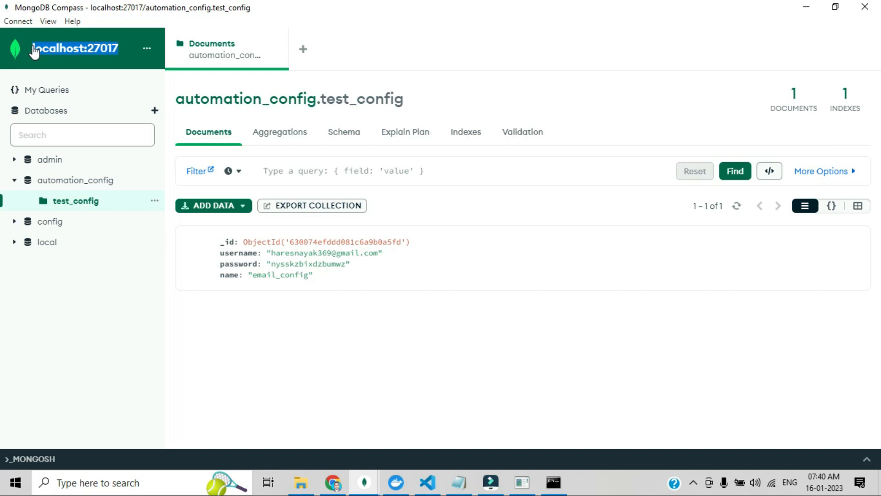
pyautogui.click(103, 91)
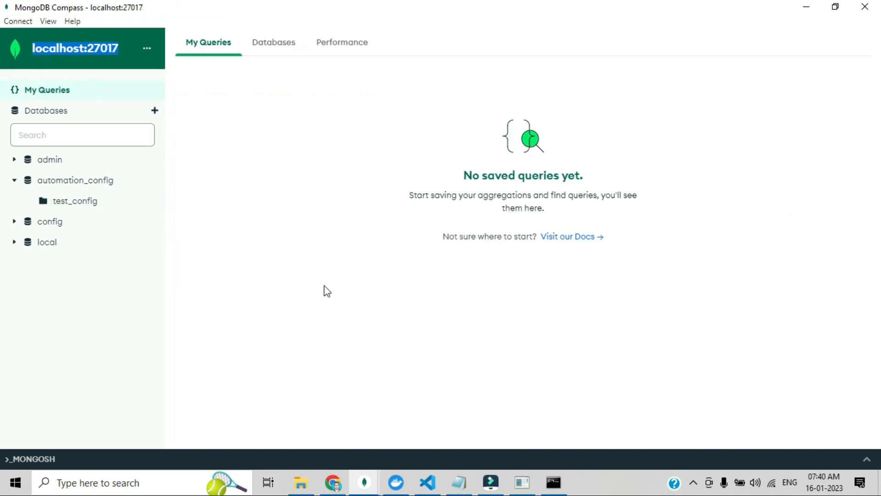
pyautogui.click(396, 482)
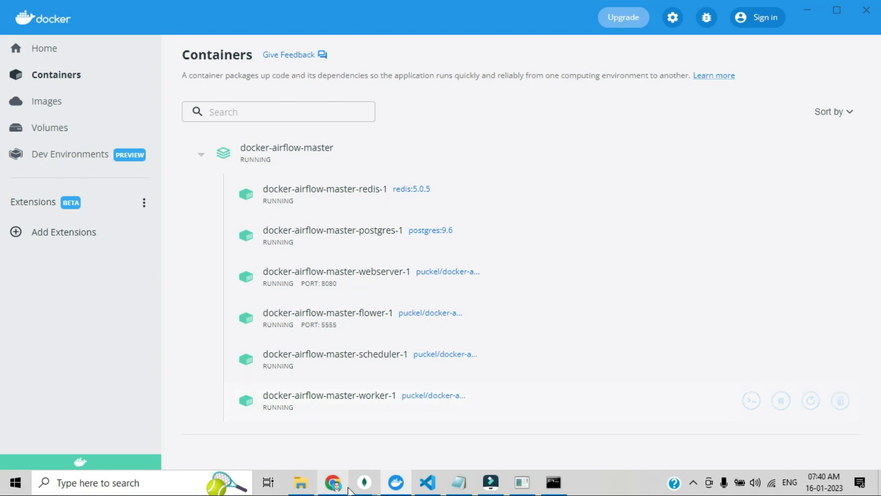
# - Switch to the Cluster0 Compass window listing admin, automation_config, local, sample_mflix and sample_training
pyautogui.moveTo(364, 482)
pyautogui.click(450, 443)
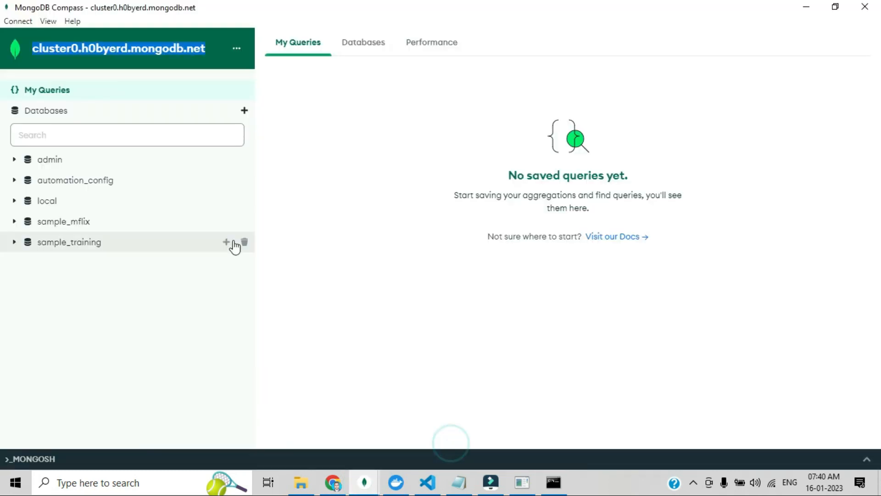